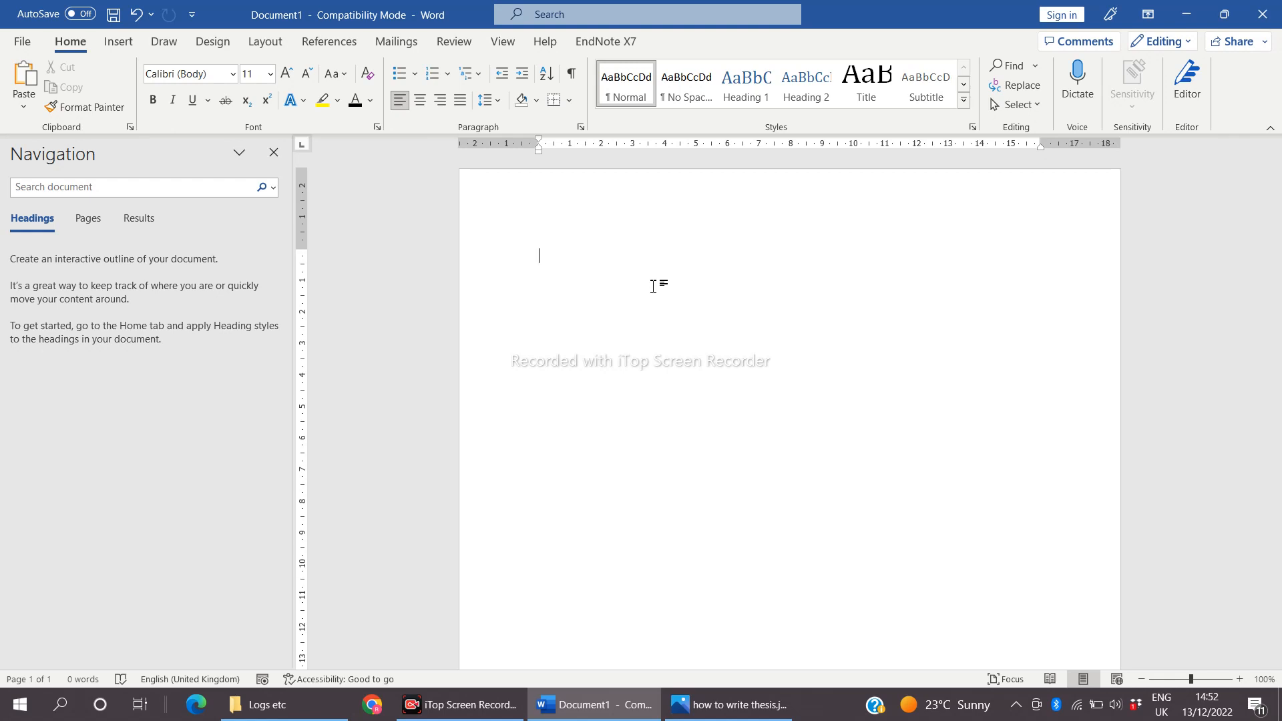
Step: Set the font at the start of the blank document to Times New Roman
left_click(236, 78)
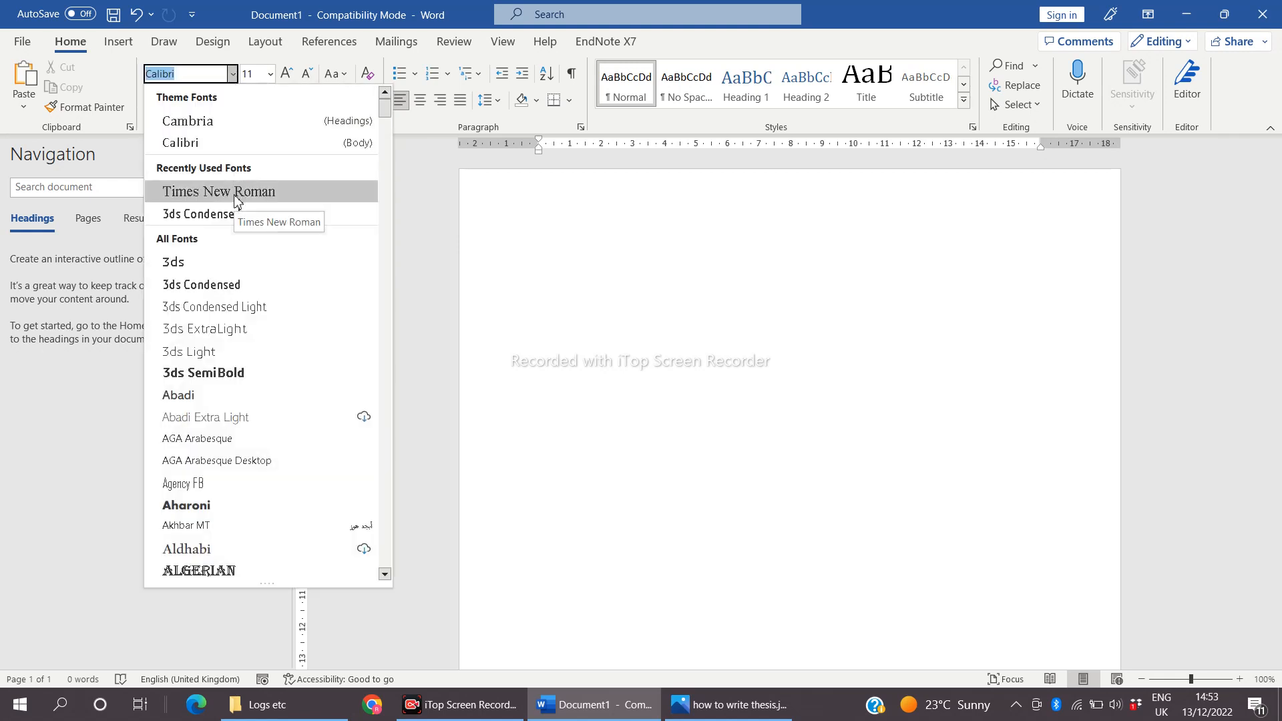
left_click(234, 194)
left_click(233, 75)
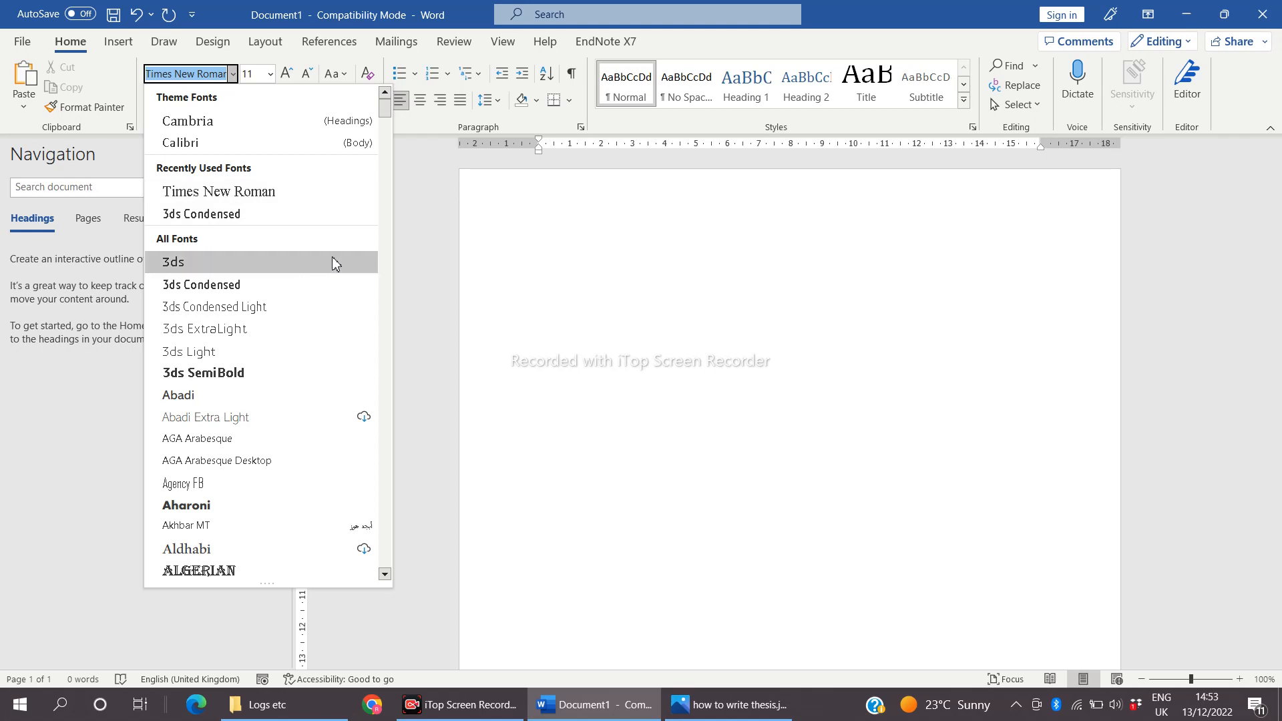
left_click_drag(388, 119, 384, 517)
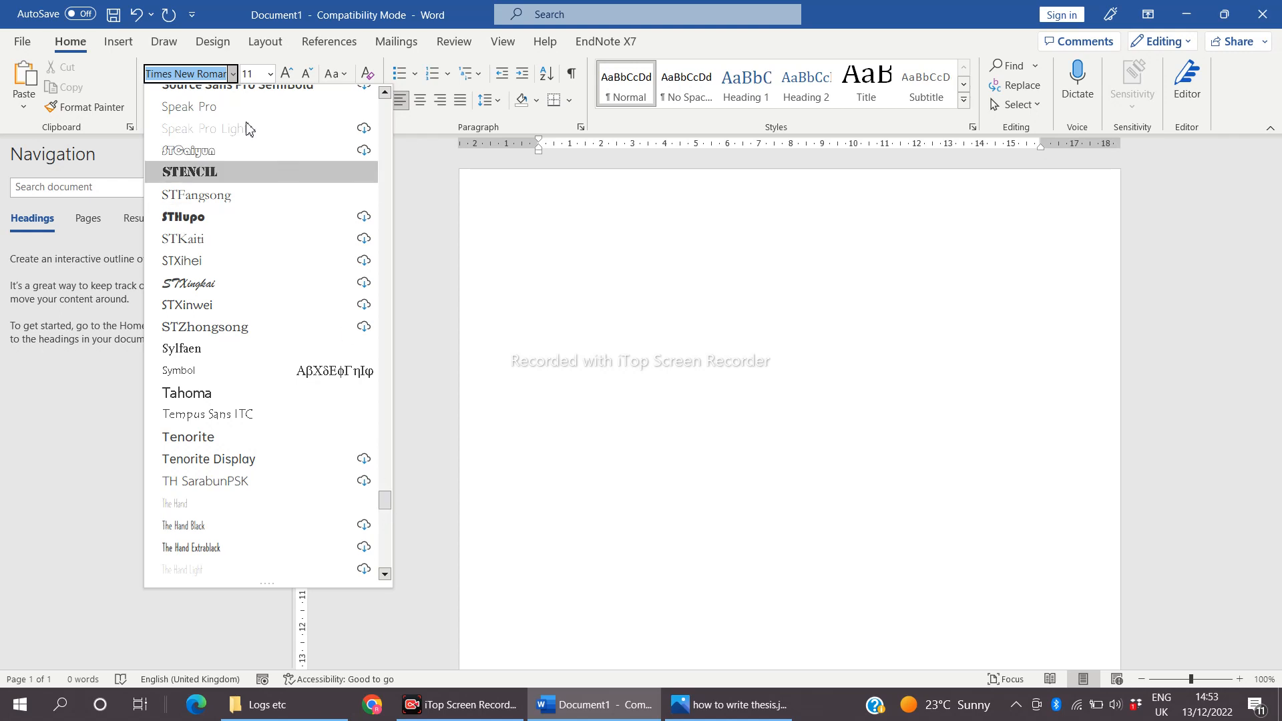
left_click(204, 75)
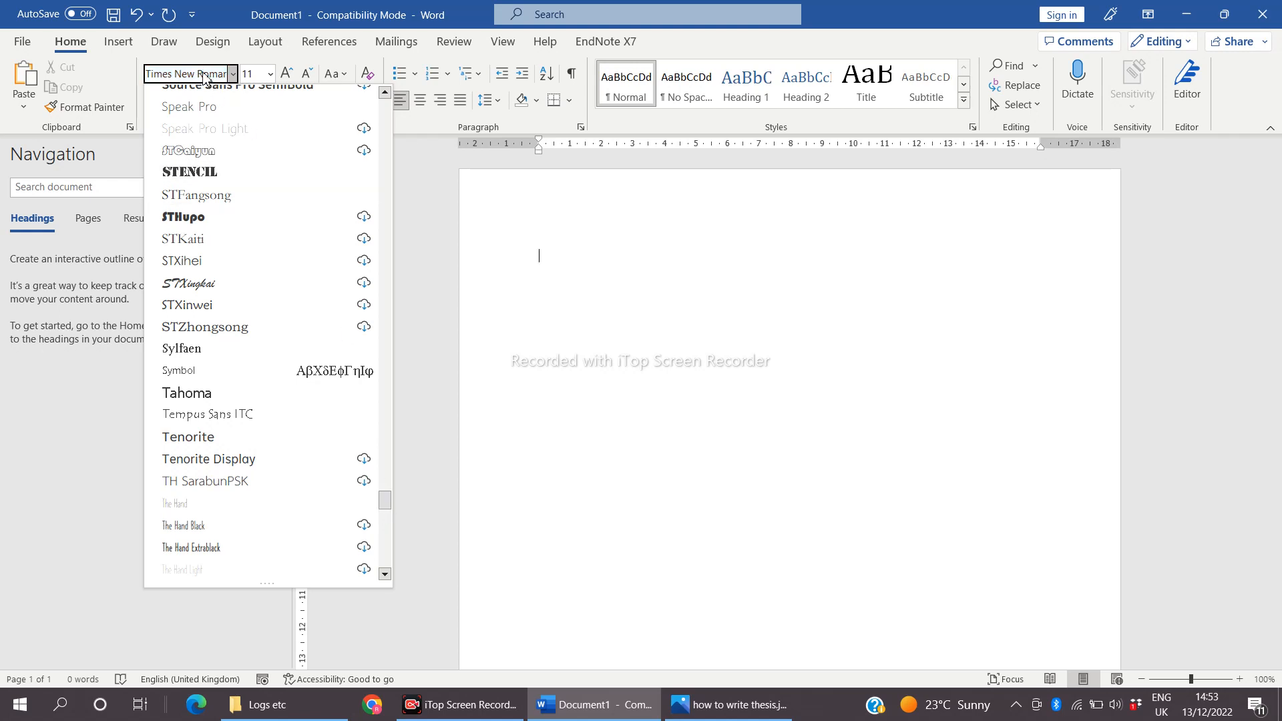
key("End")
key("BackSpace")
key("BackSpace")
key("BackSpace")
key("BackSpace")
key("BackSpace")
key("BackSpace")
key("BackSpace")
key("BackSpace")
key("BackSpace")
key("BackSpace")
key("BackSpace")
key("BackSpace")
key("BackSpace")
key("BackSpace")
key("BackSpace")
type("T")
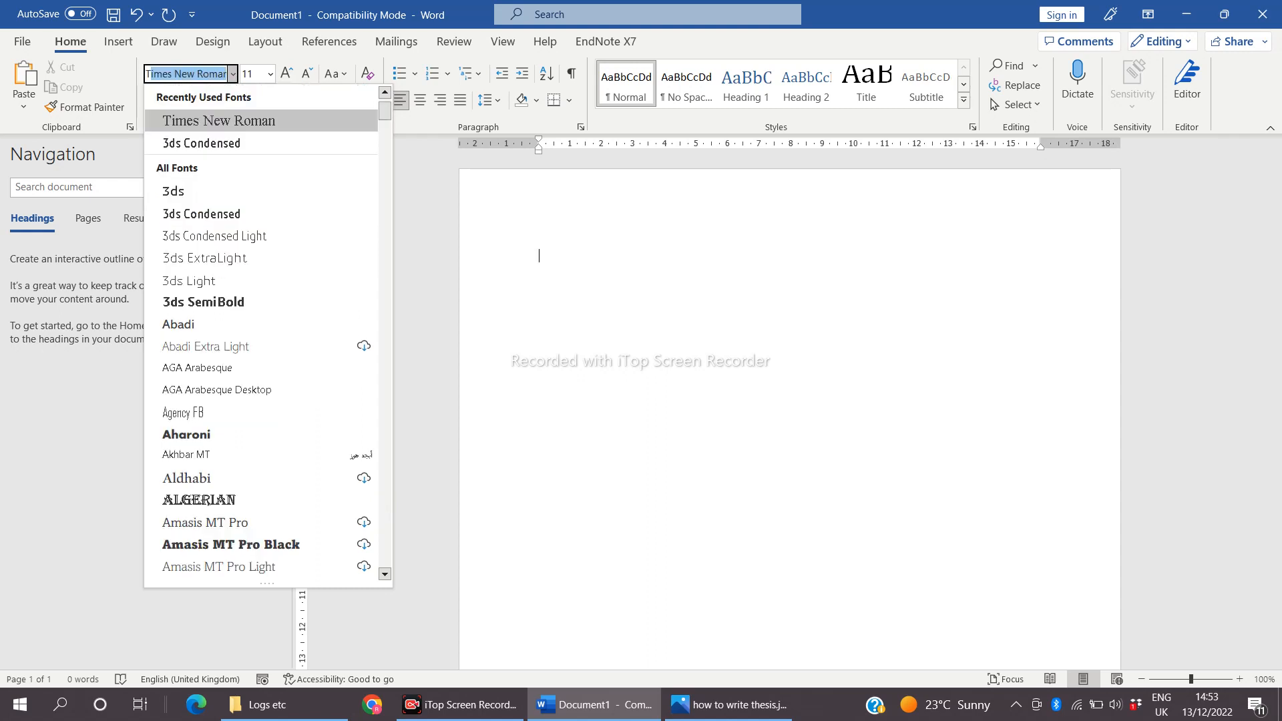
Step: Find Times New Roman among the fonts starting with T, apply it, and set the font size to 12
left_click(201, 74)
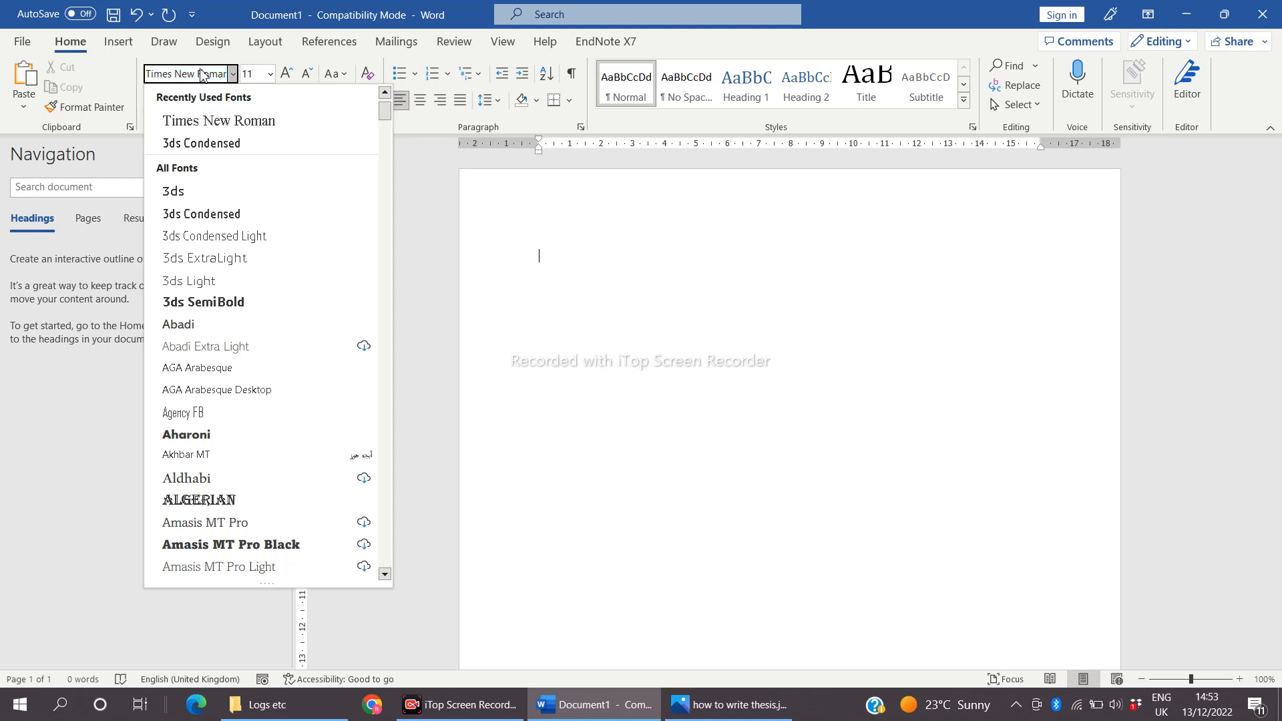
key("BackSpace")
key("BackSpace")
key("BackSpace")
key("BackSpace")
key("BackSpace")
key("BackSpace")
key("BackSpace")
key("BackSpace")
key("BackSpace")
key("BackSpace")
key("BackSpace")
key("BackSpace")
key("BackSpace")
key("BackSpace")
key("BackSpace")
type("T")
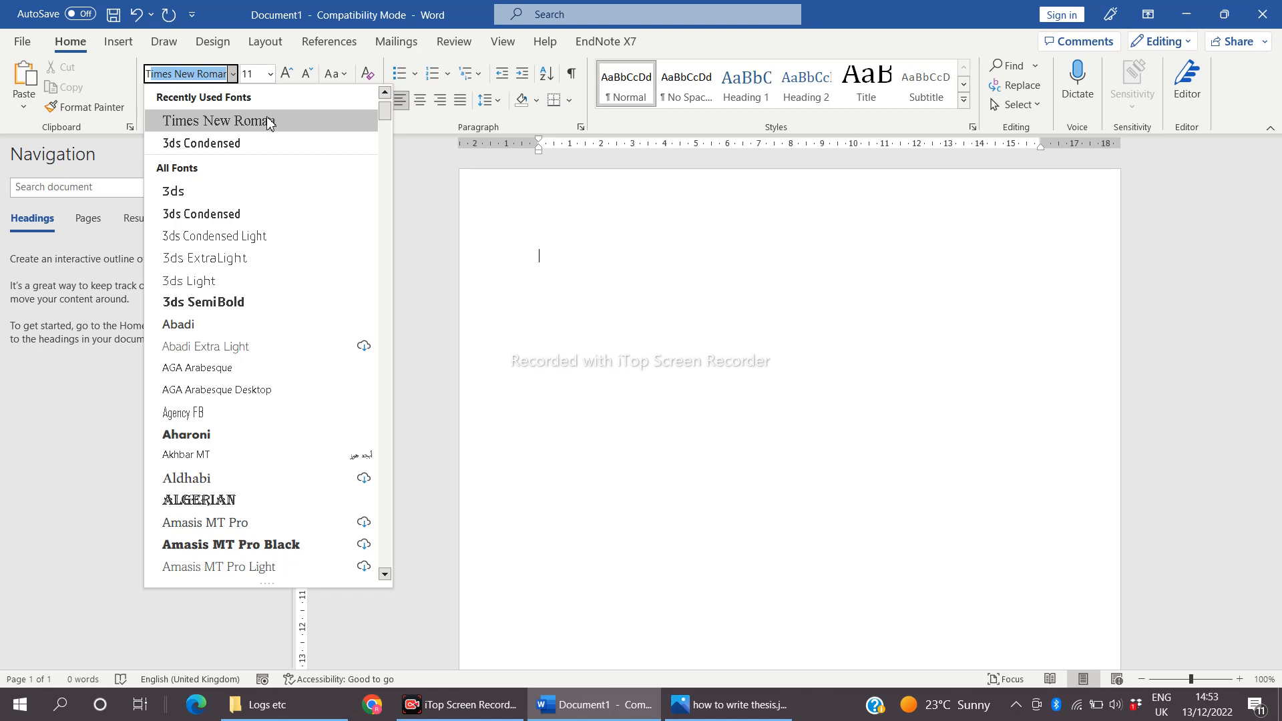
left_click_drag(385, 118, 408, 518)
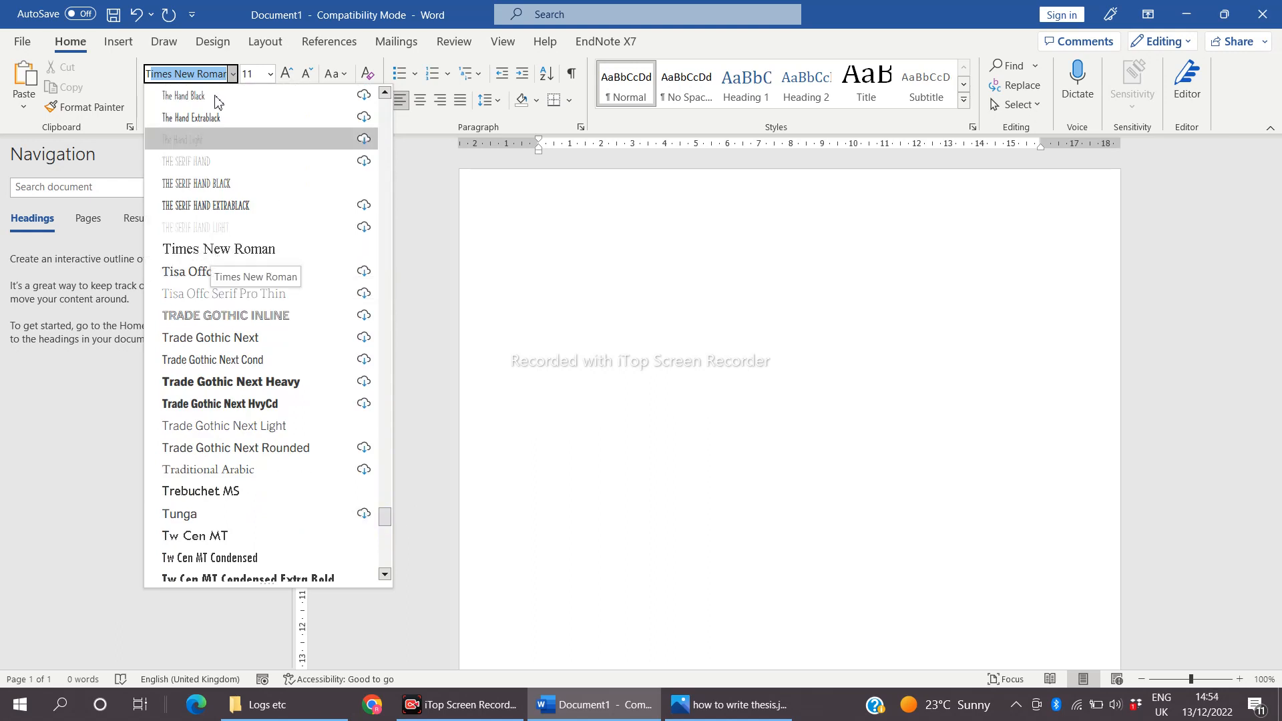
left_click(232, 251)
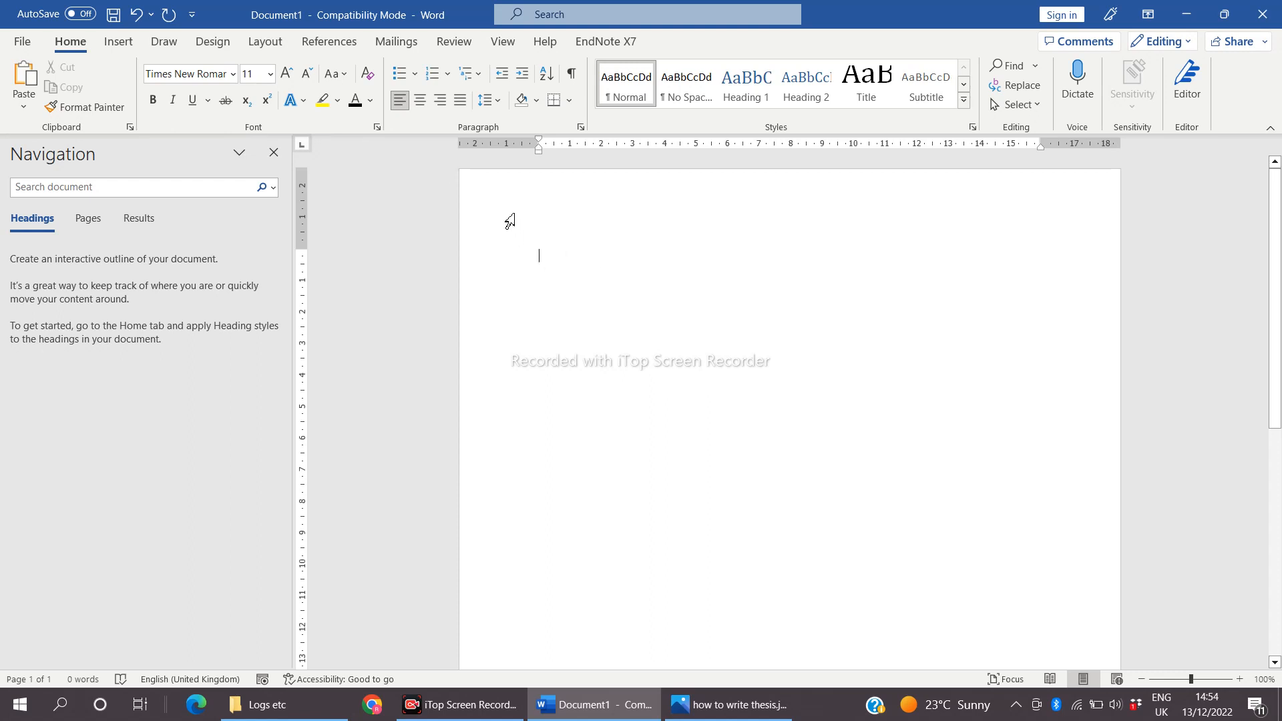
left_click(270, 75)
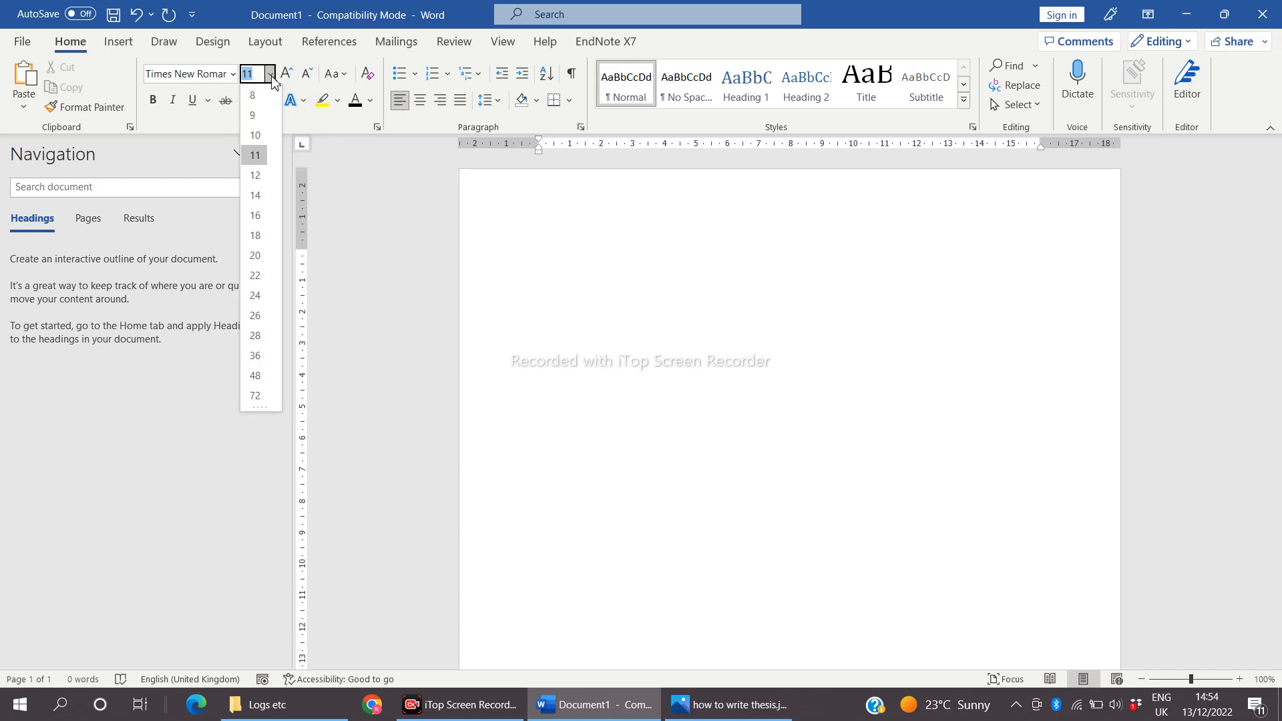
left_click(258, 176)
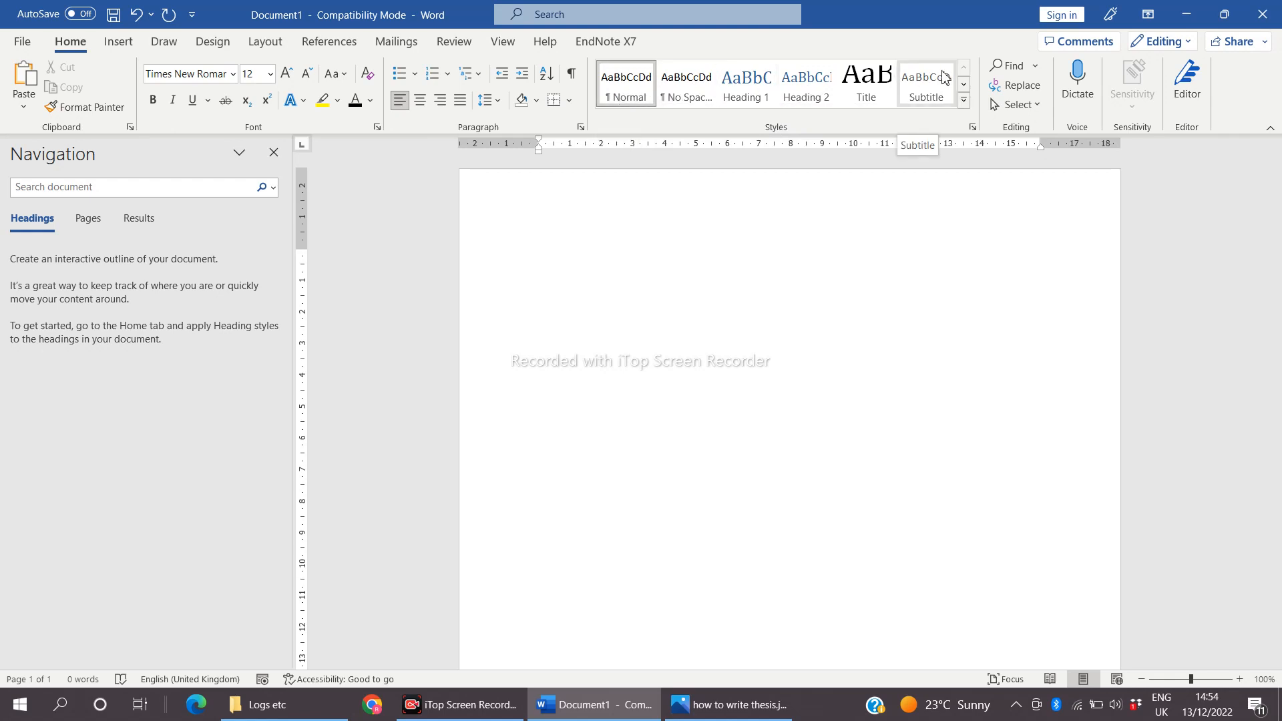
Step: Modify the Normal style to use Times New Roman at 12 pt in black
right_click(633, 83)
left_click(678, 122)
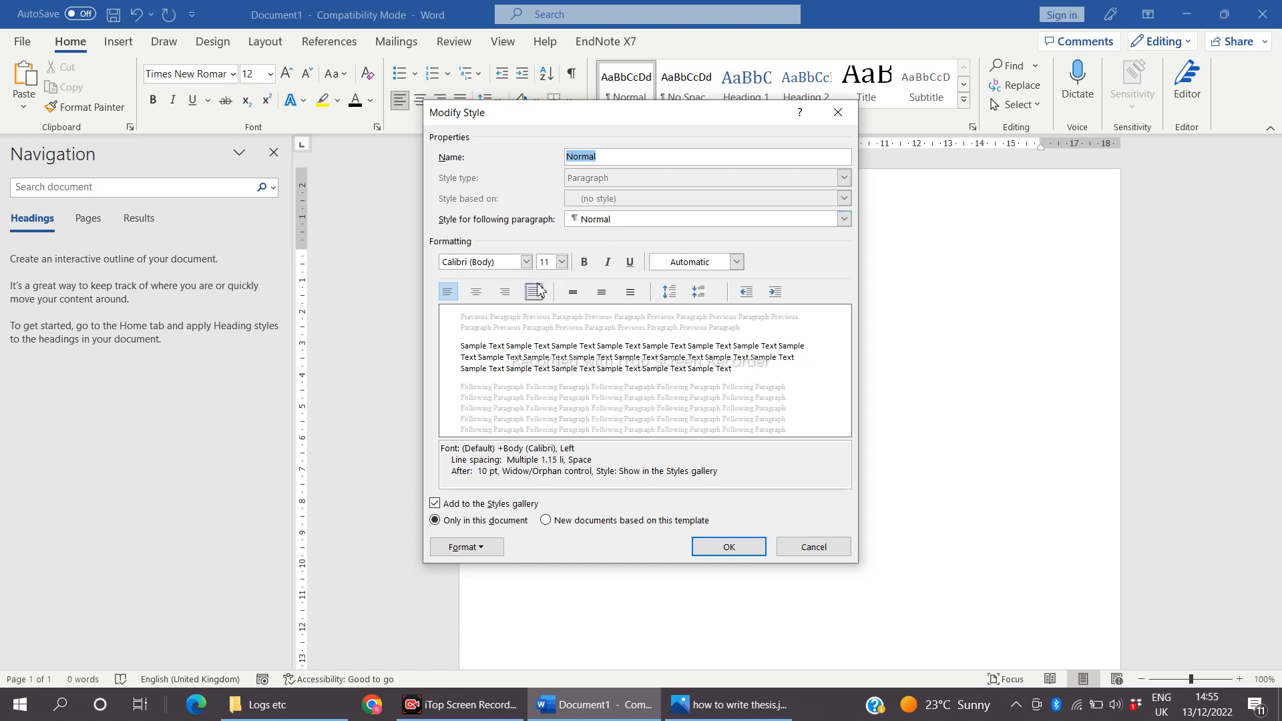
left_click(527, 263)
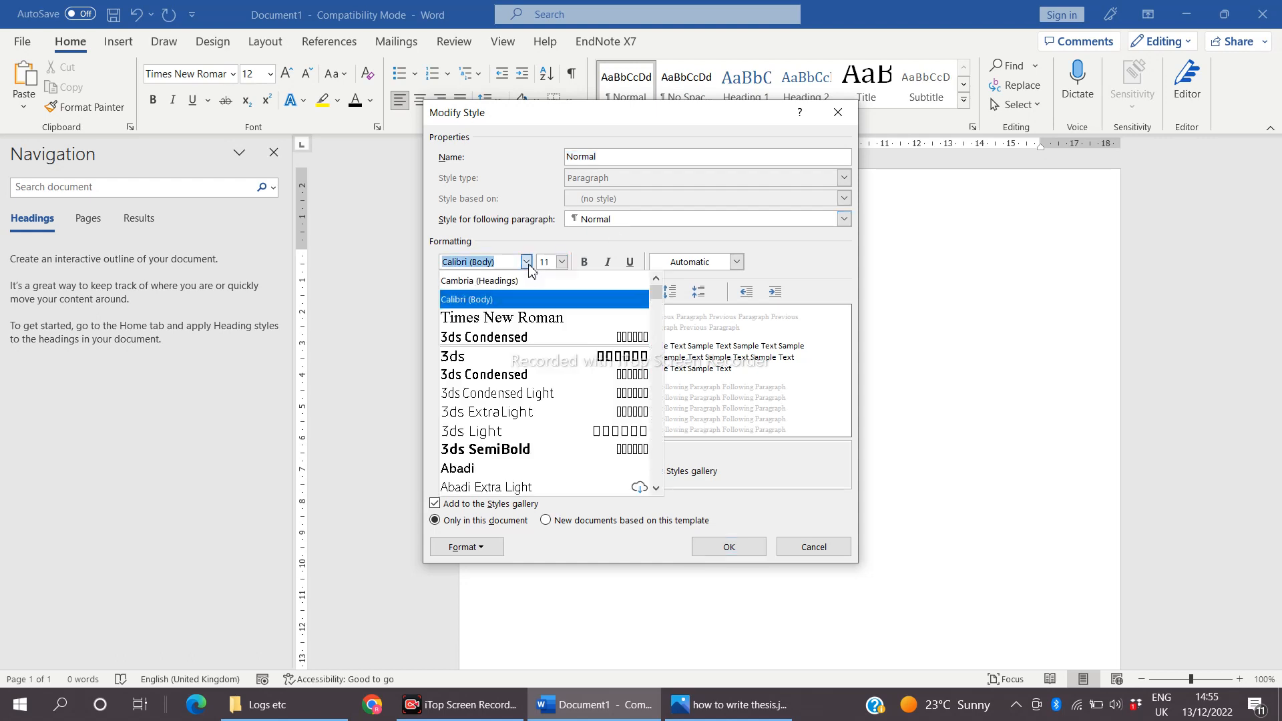
left_click(517, 318)
left_click(562, 261)
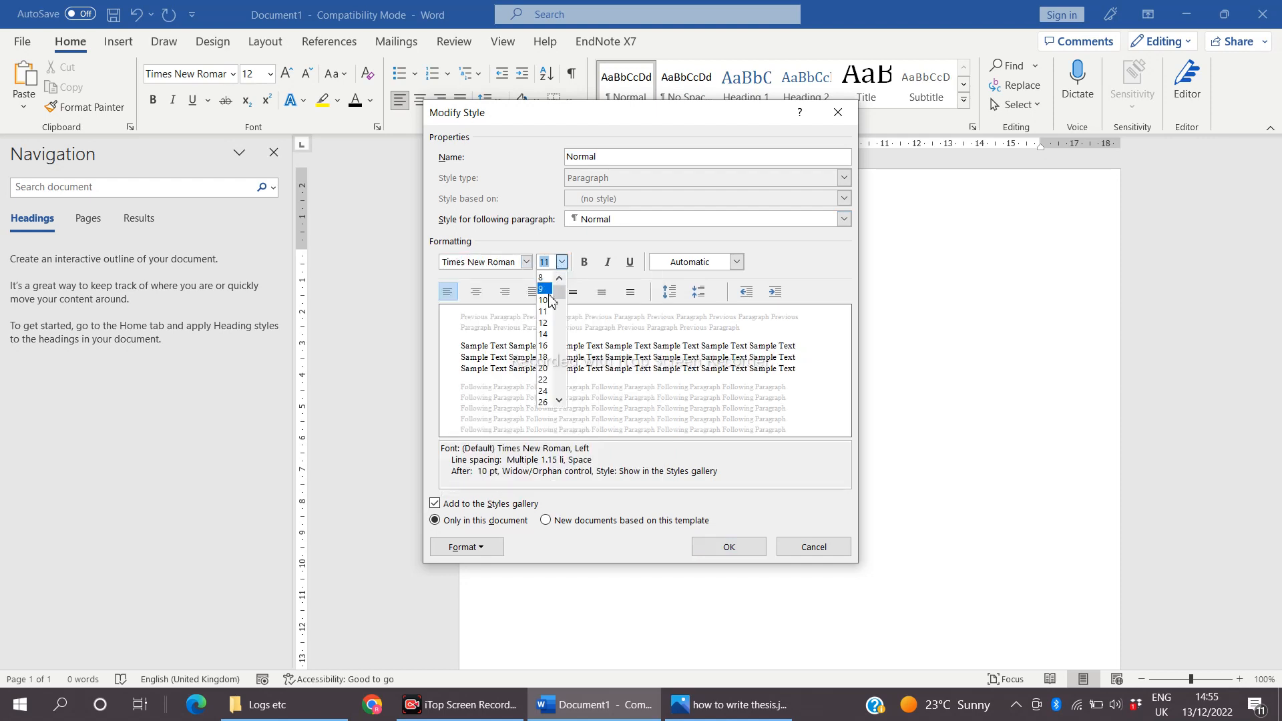
left_click(548, 328)
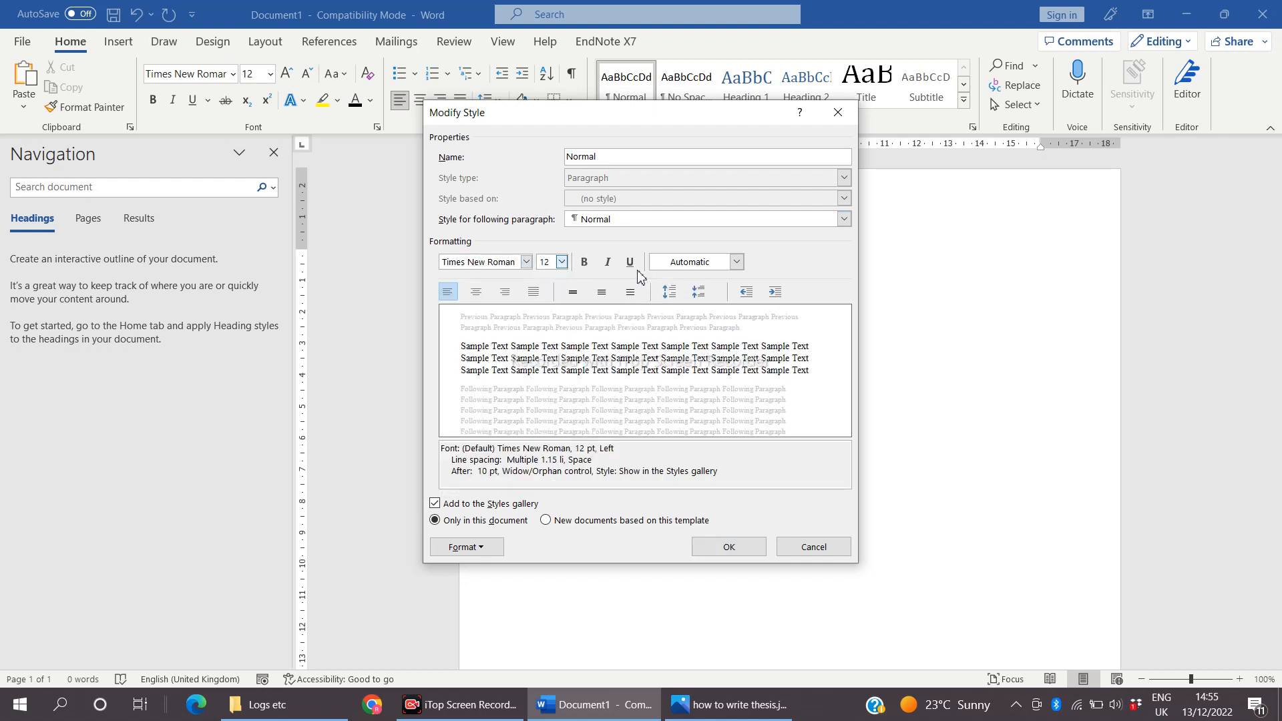
left_click(737, 264)
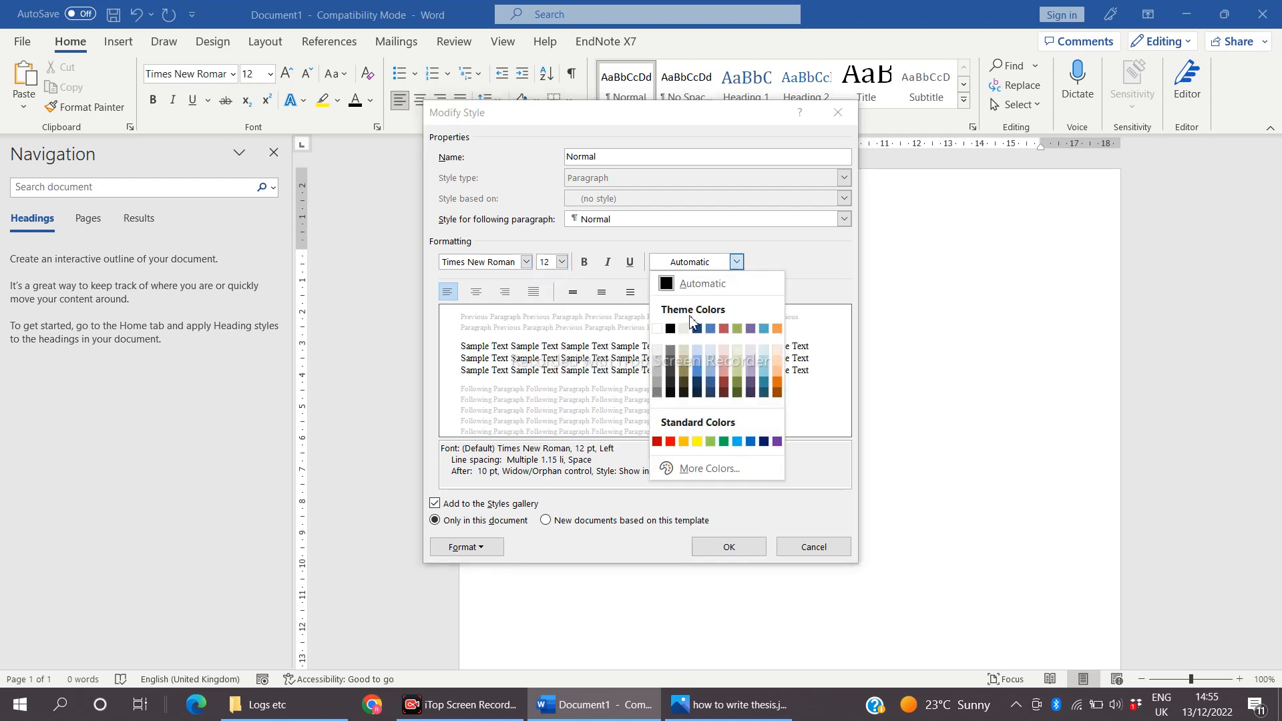
left_click(671, 329)
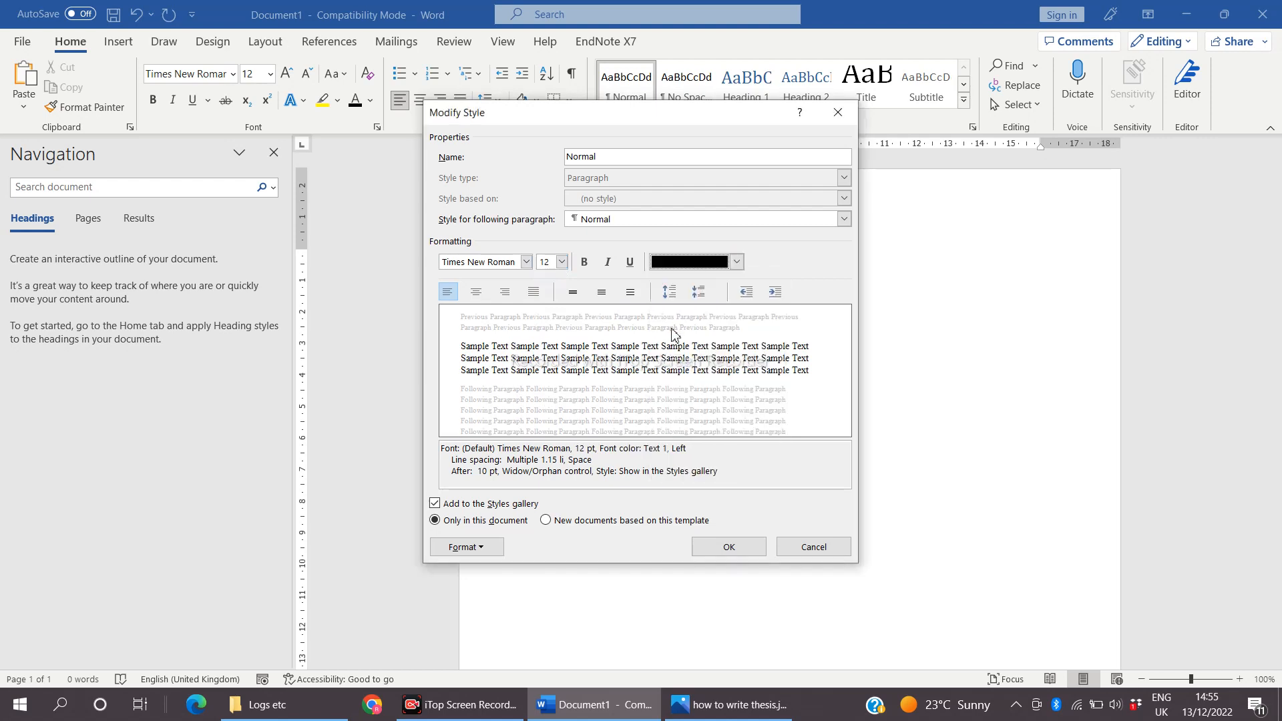
Step: Give the Normal style justified alignment, 1.5 line spacing and 4 pt spacing after paragraphs, and apply the style changes
left_click(533, 294)
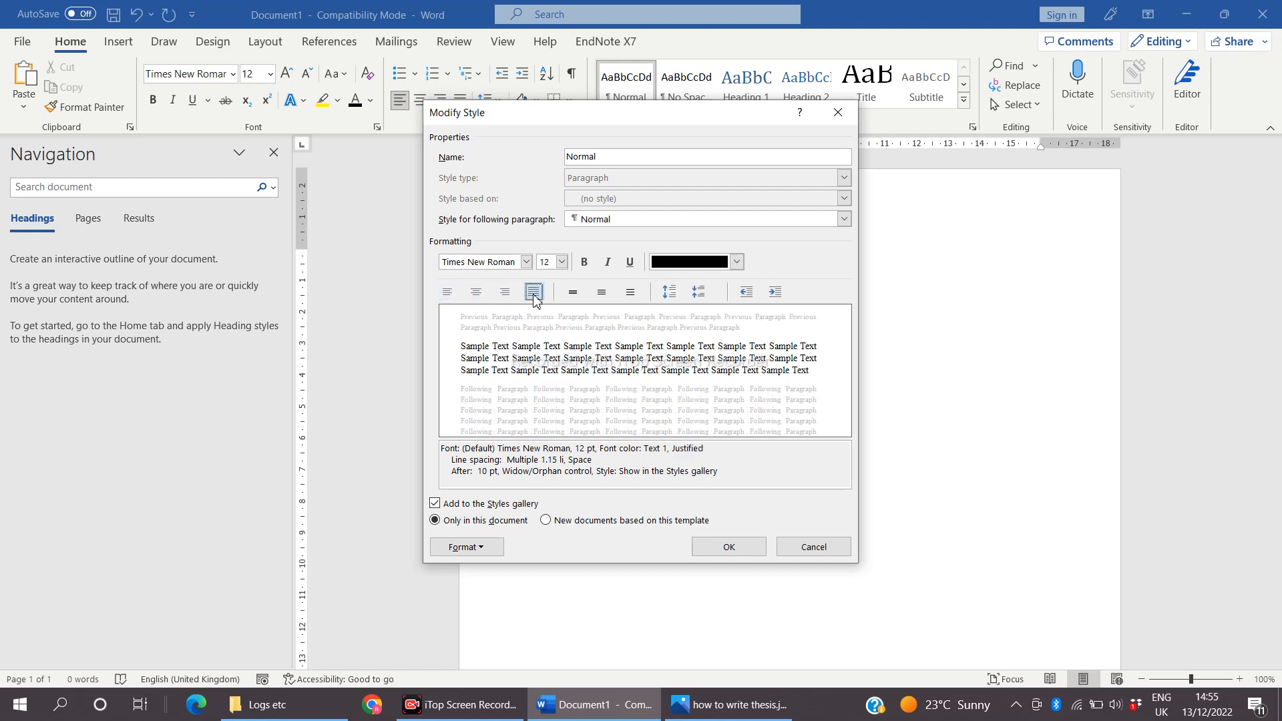
left_click(602, 293)
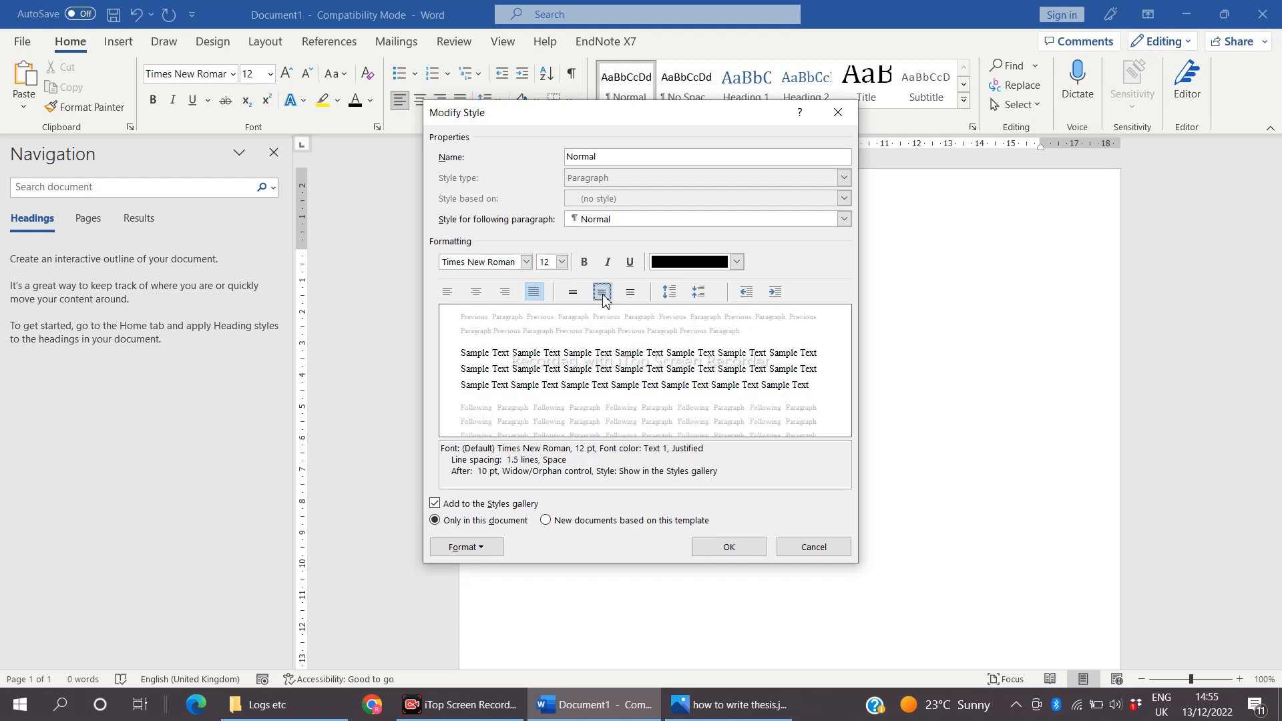
left_click(699, 292)
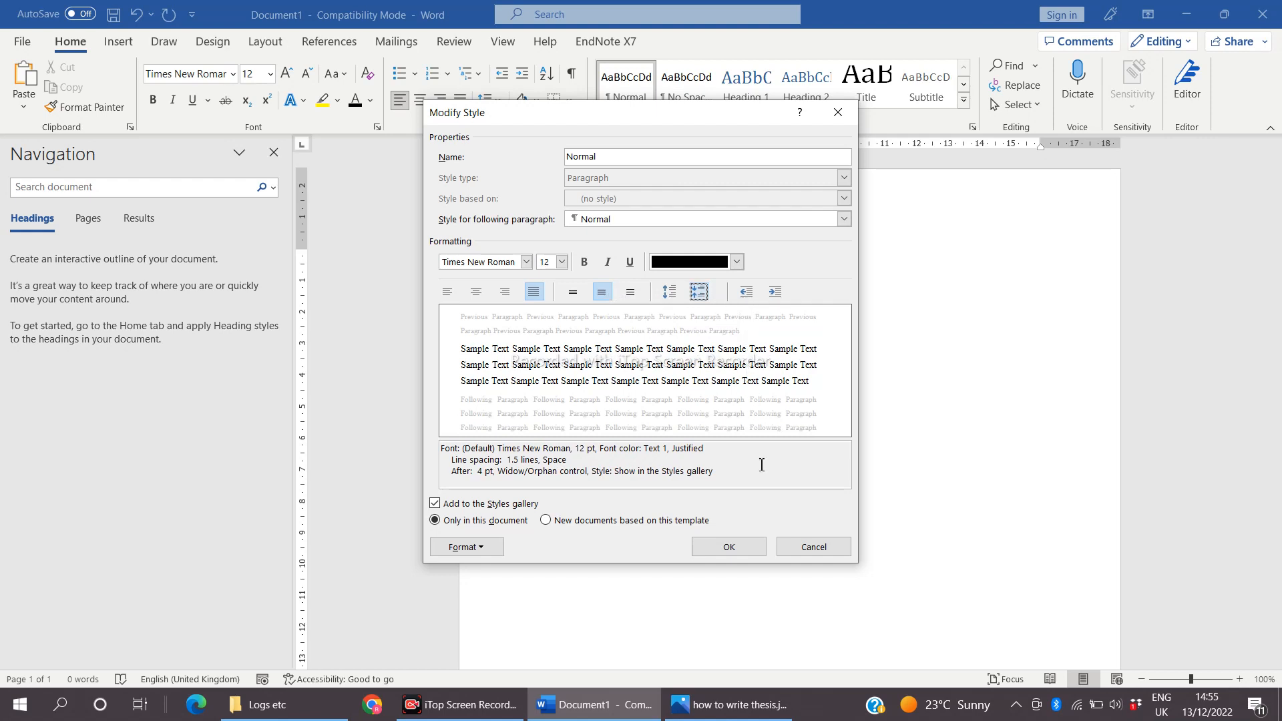
left_click(744, 552)
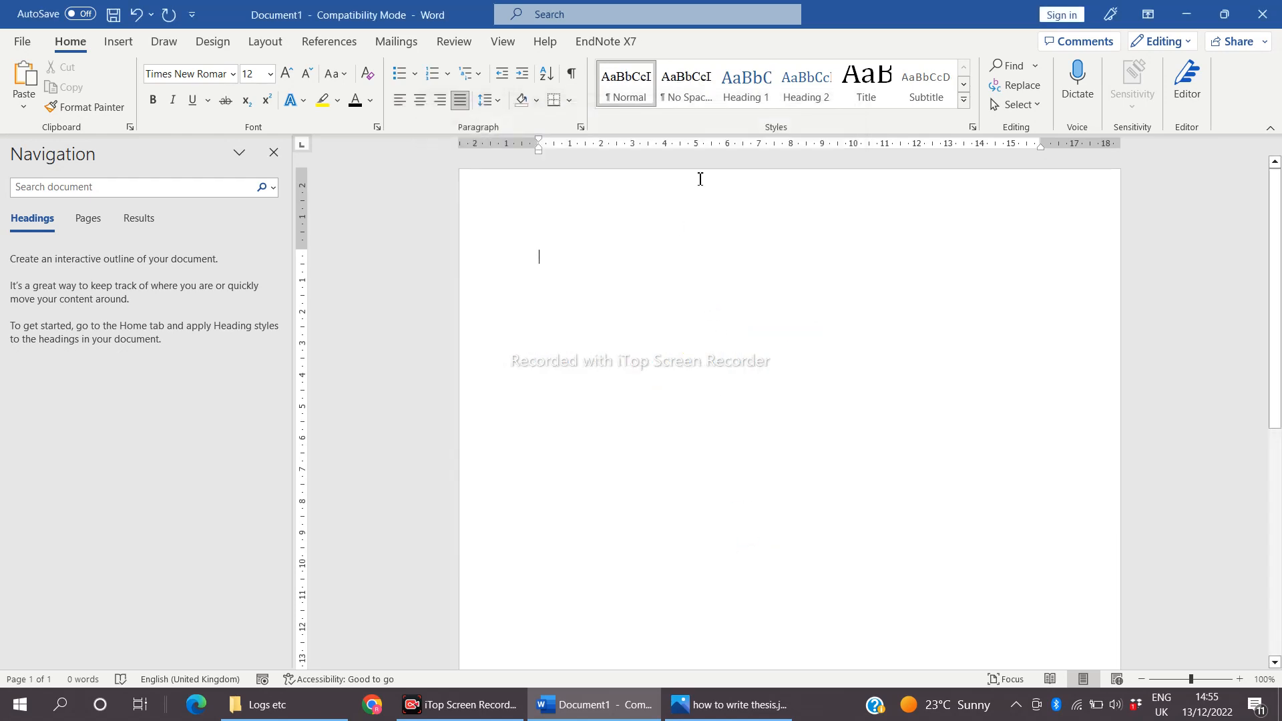
Step: Modify the Heading 1 style to bold black text with left alignment
right_click(748, 93)
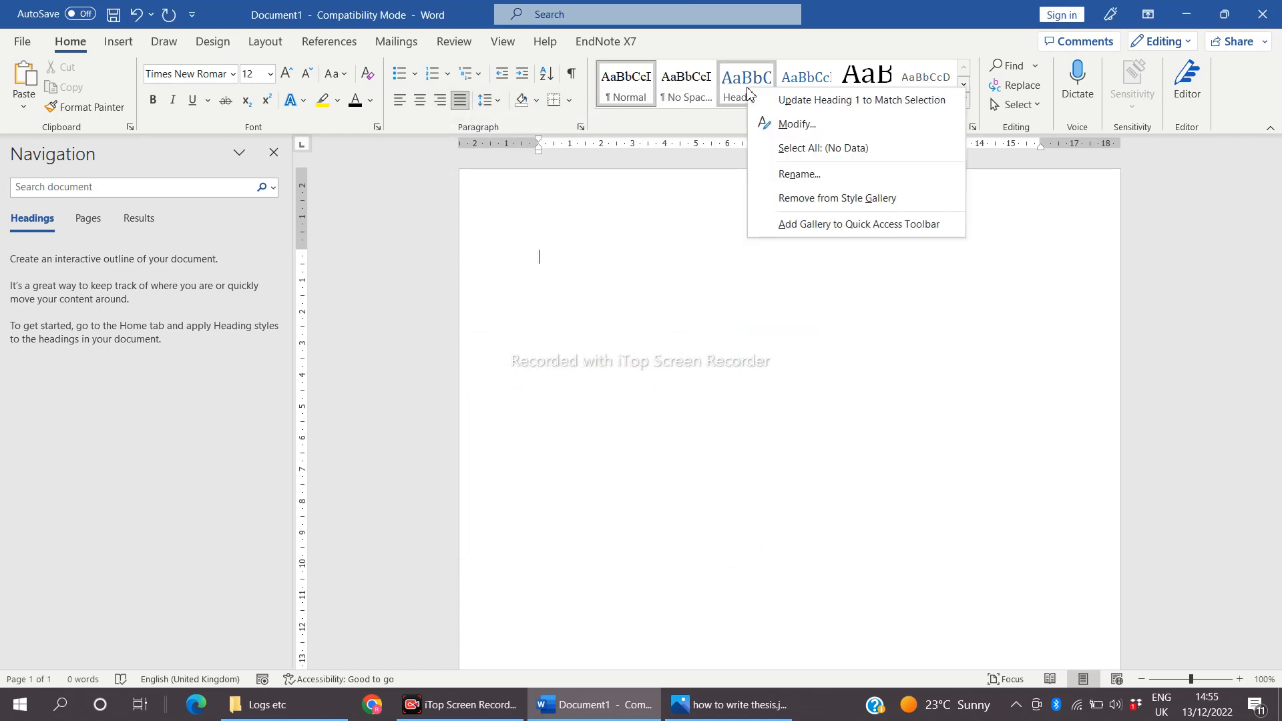
left_click(782, 125)
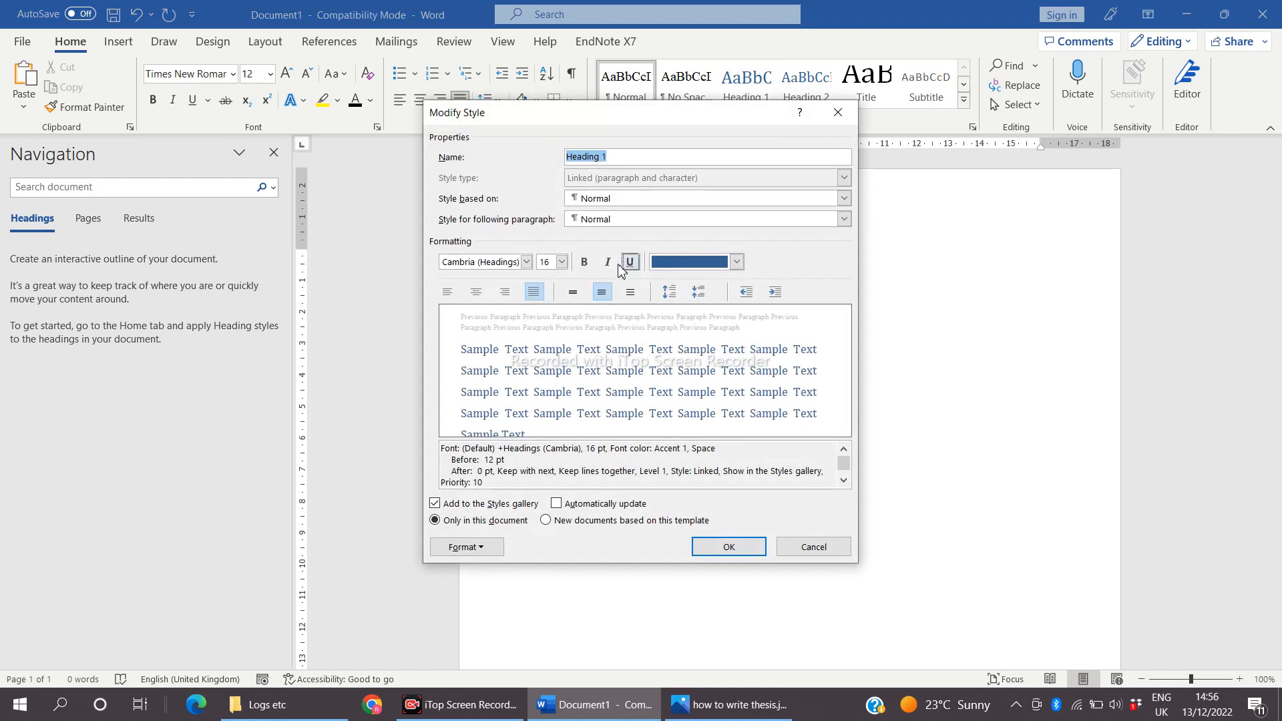
left_click(737, 262)
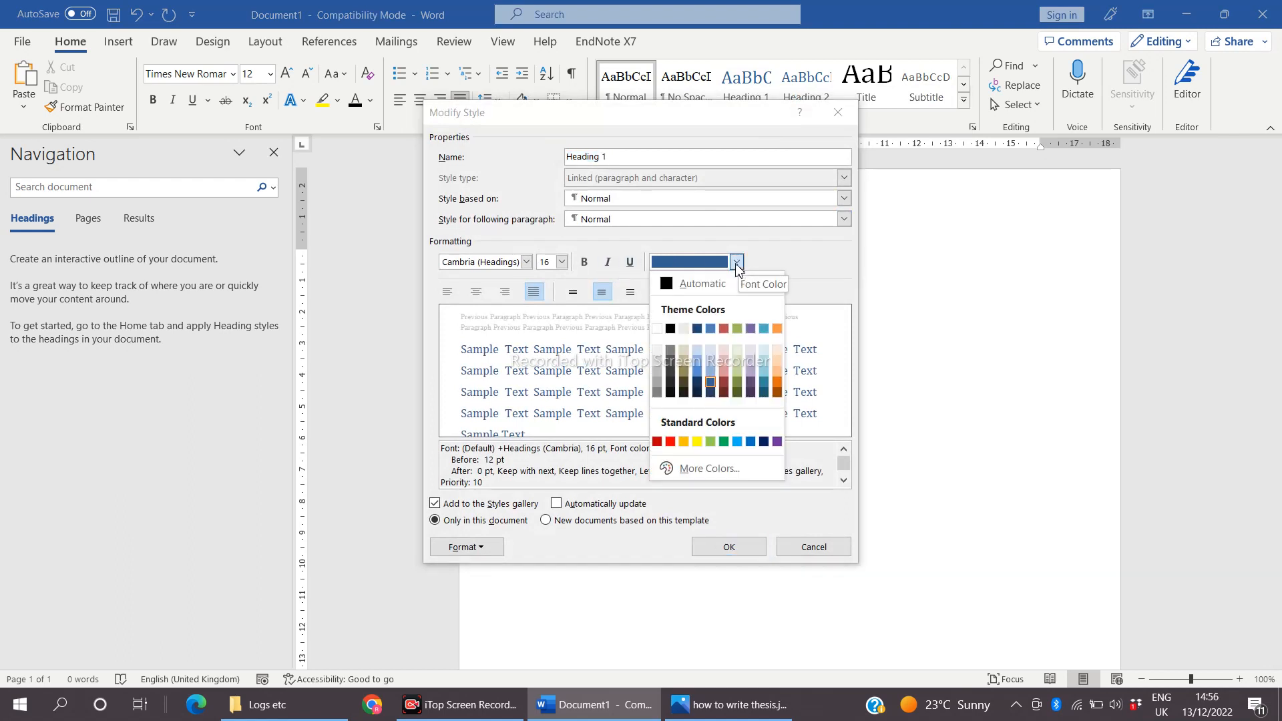
left_click(671, 328)
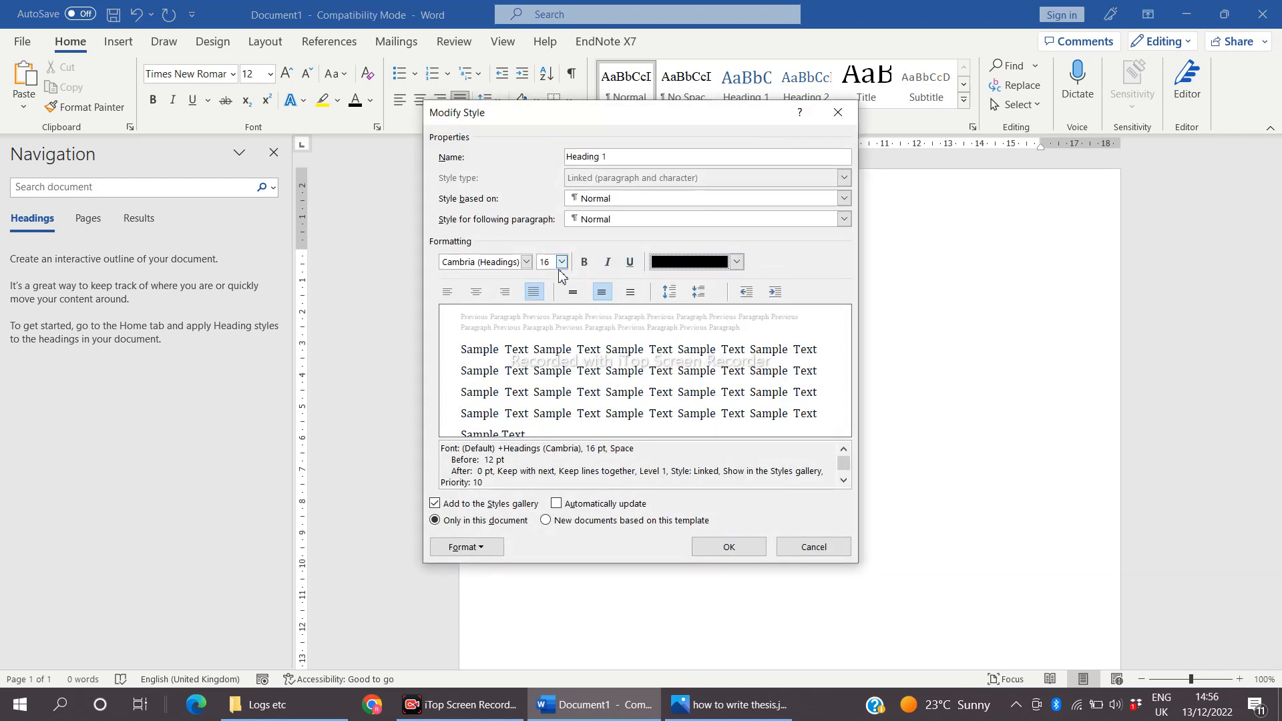
left_click(585, 262)
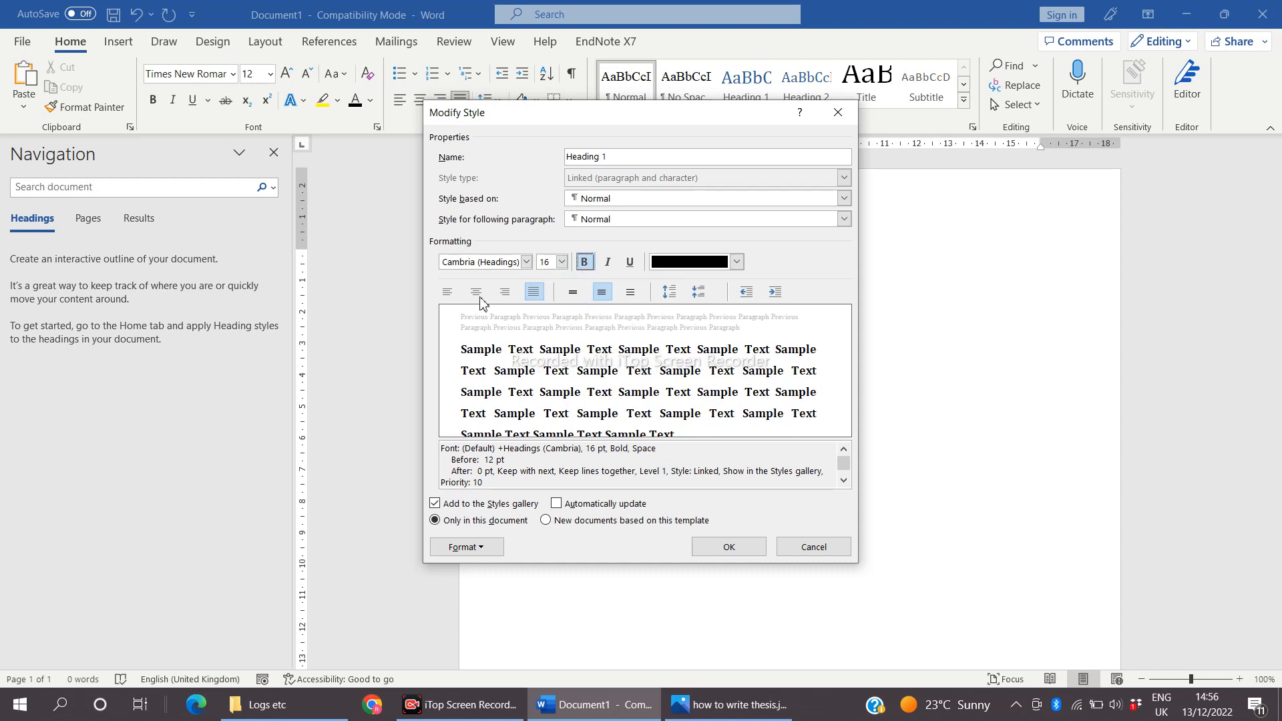
left_click(447, 294)
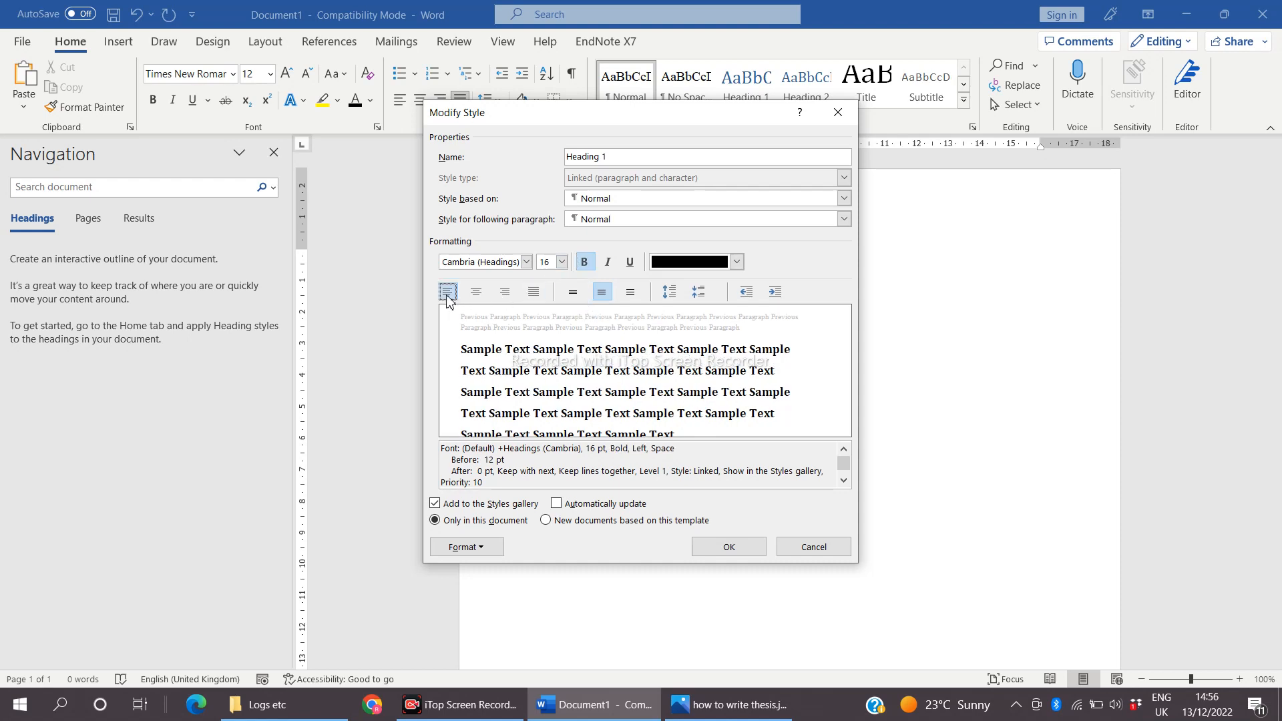
Step: Set the Heading 1 style's font to Times New Roman at 18 pt
left_click(527, 262)
left_click(491, 320)
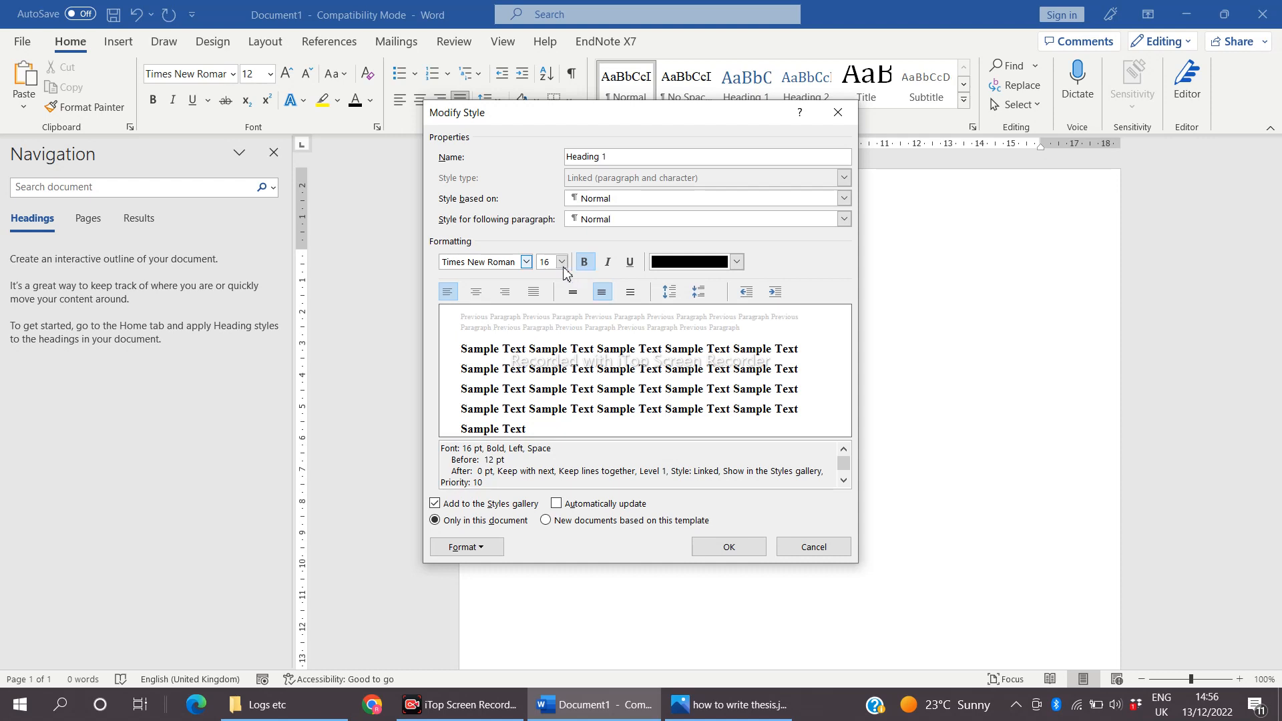
left_click(562, 263)
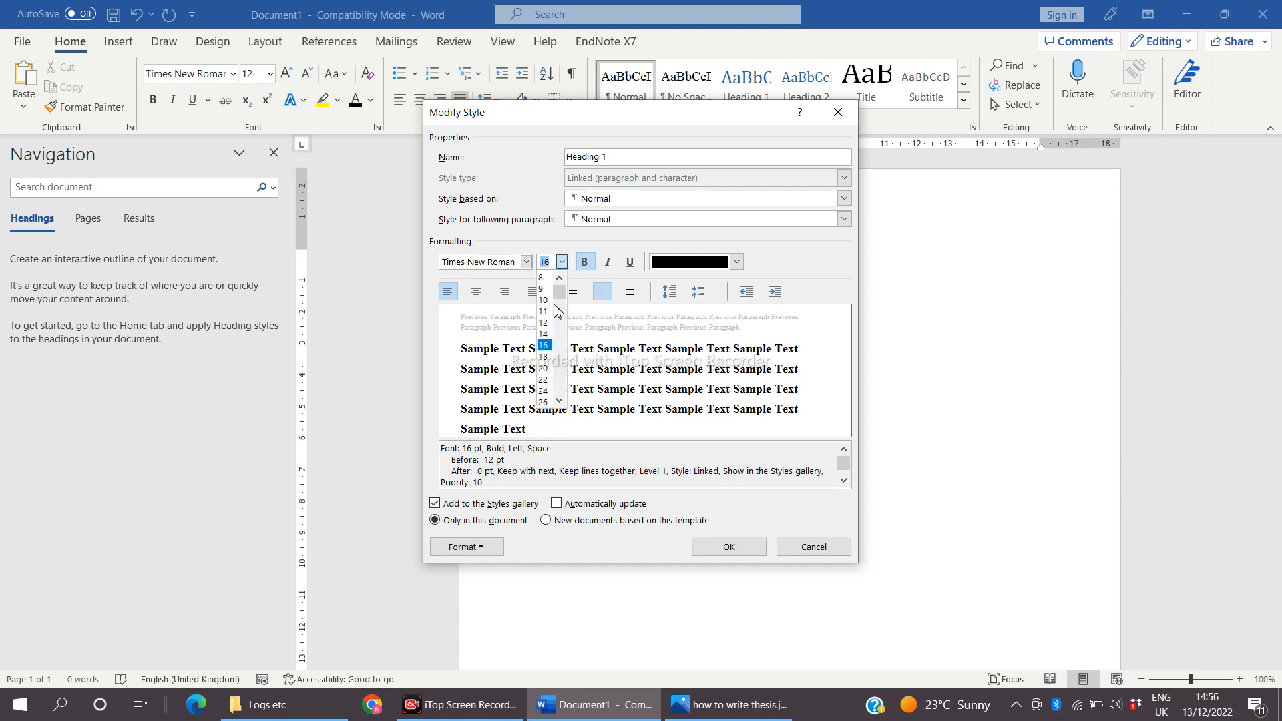
left_click(545, 357)
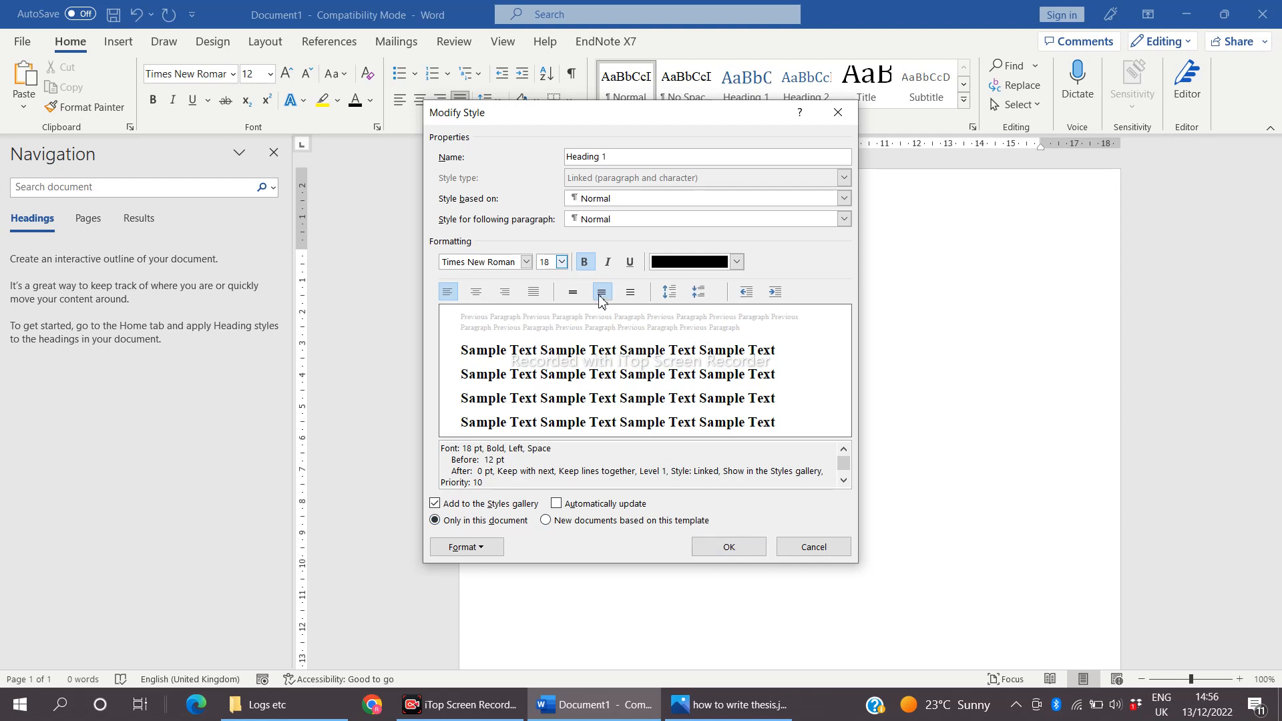
Step: Reduce the Heading 1 paragraph spacing until there is no space before, and apply the style changes
left_click(698, 294)
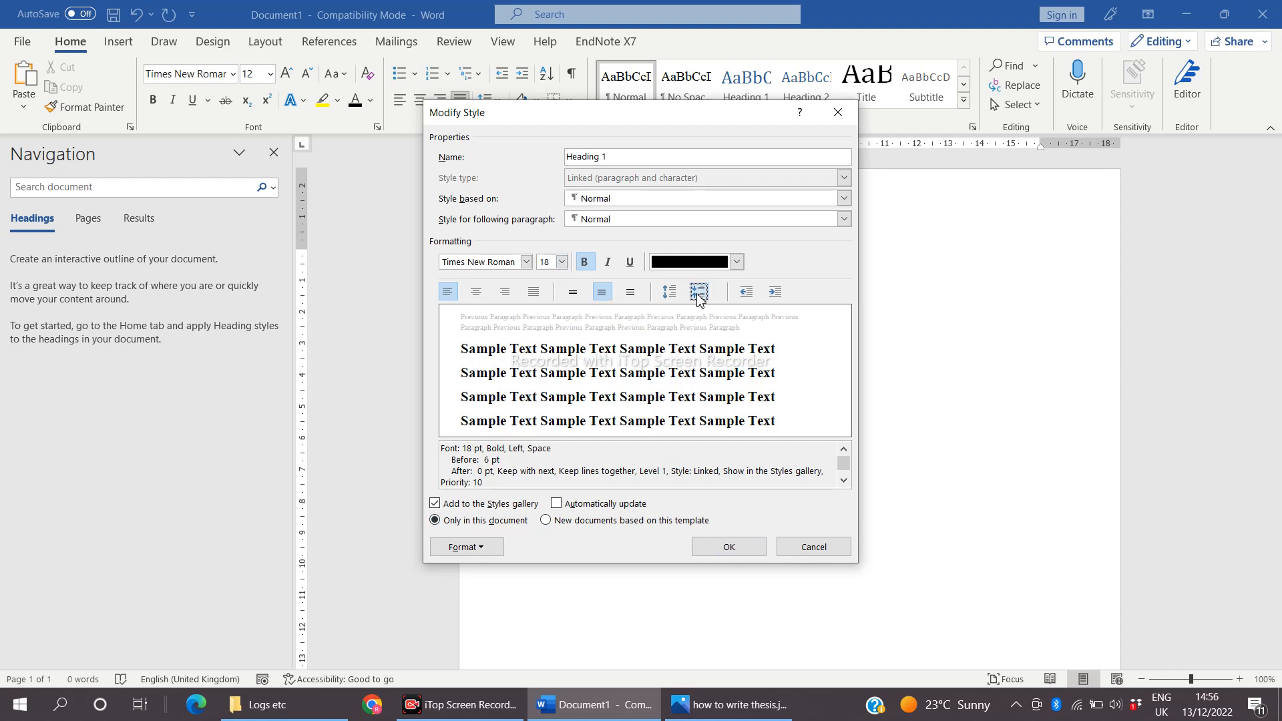
left_click(698, 294)
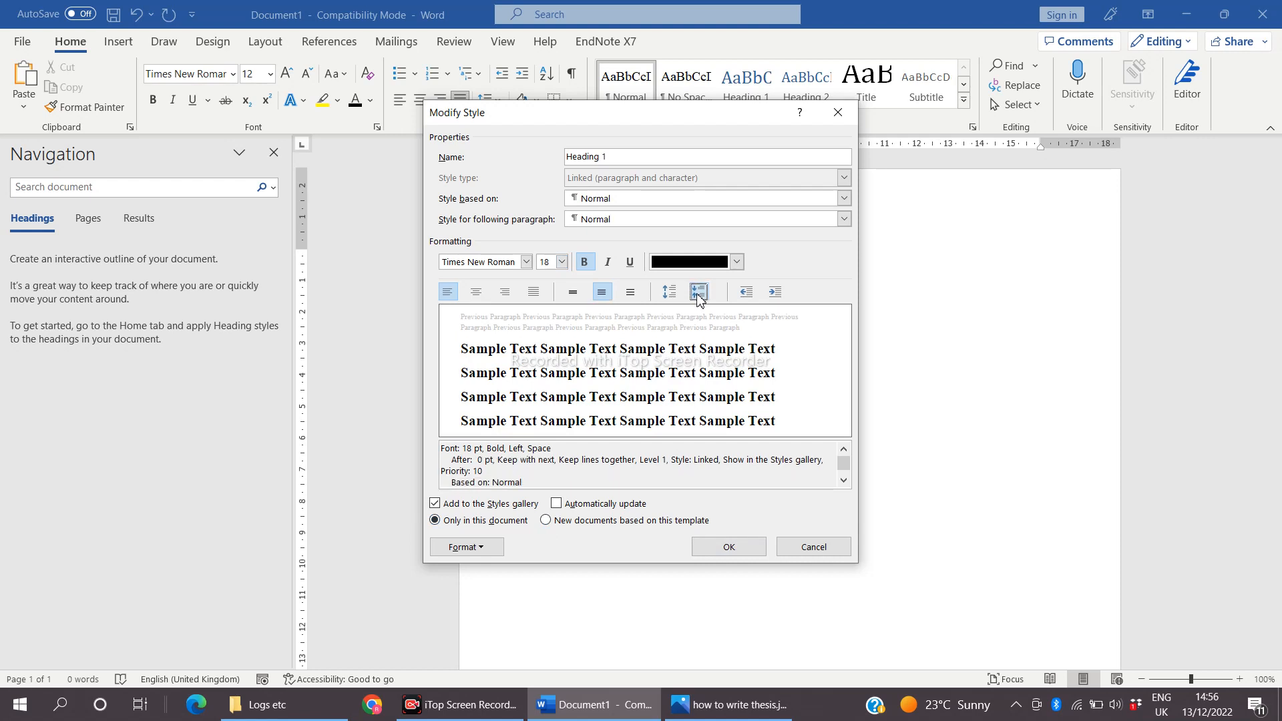
left_click(731, 550)
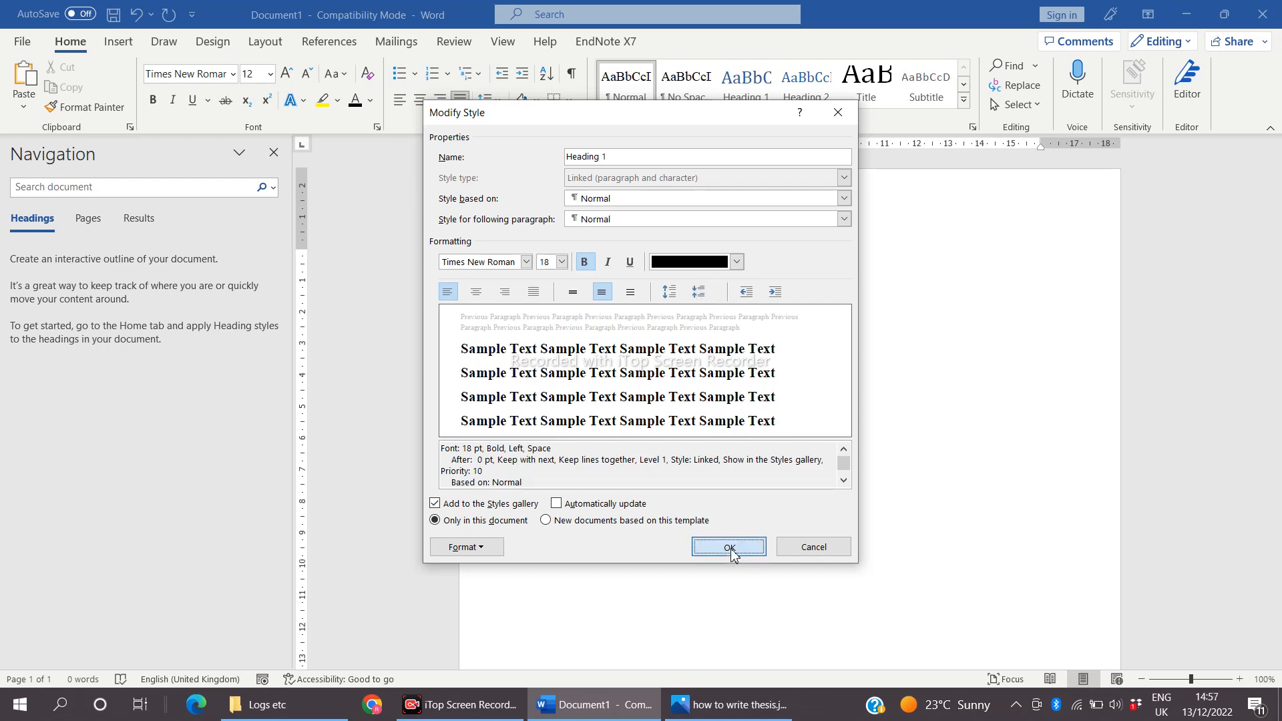
Step: Apply Heading 2 to the empty paragraph and modify that style to a black font at 16 pt
left_click(812, 86)
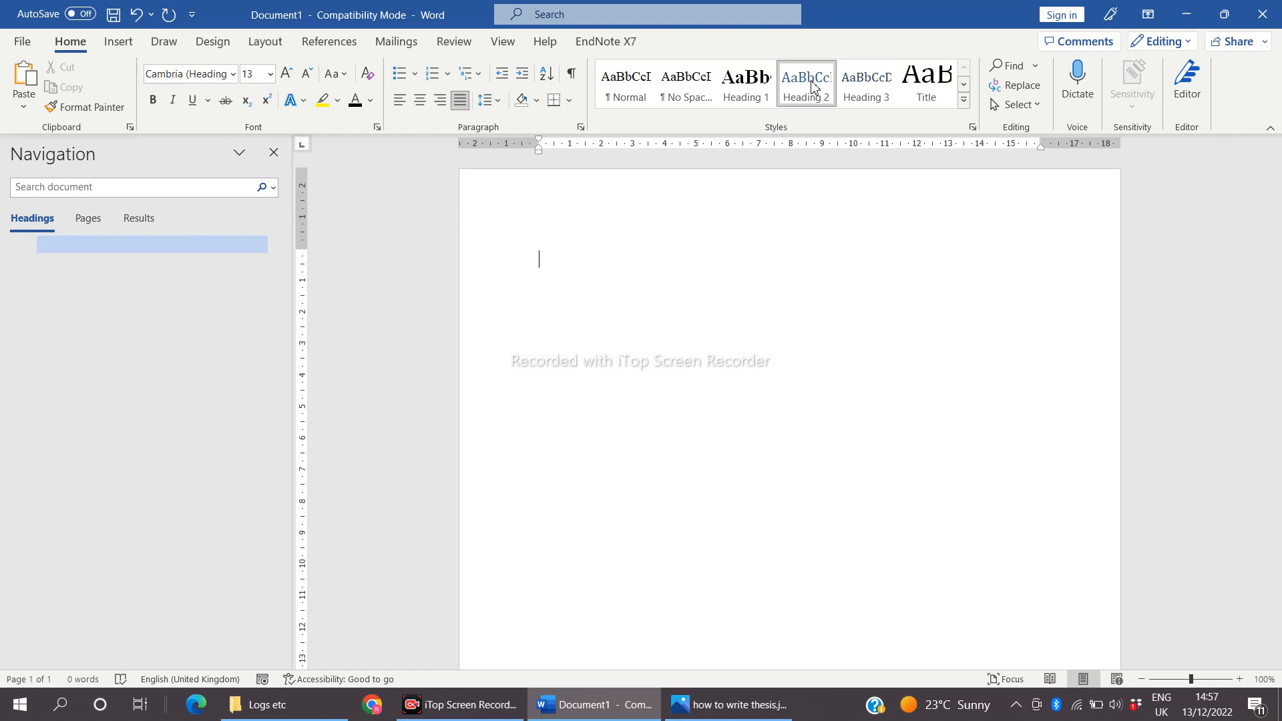
right_click(812, 85)
left_click(824, 114)
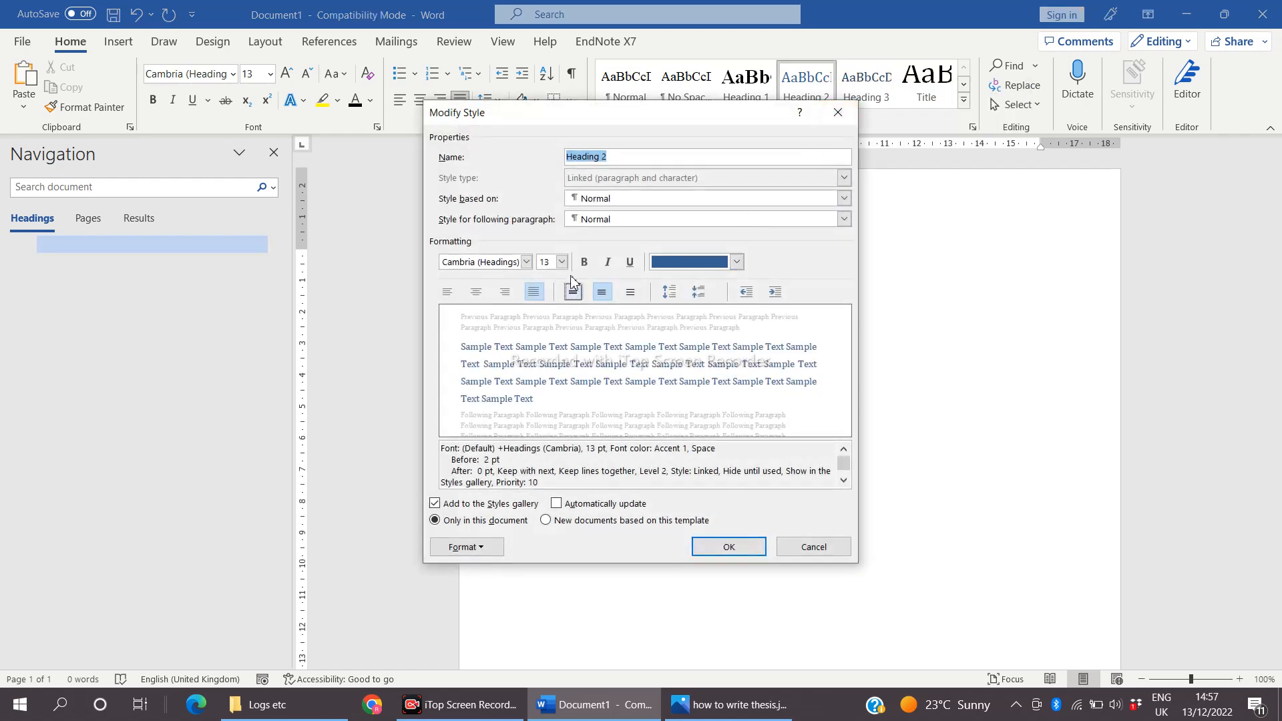
left_click(737, 262)
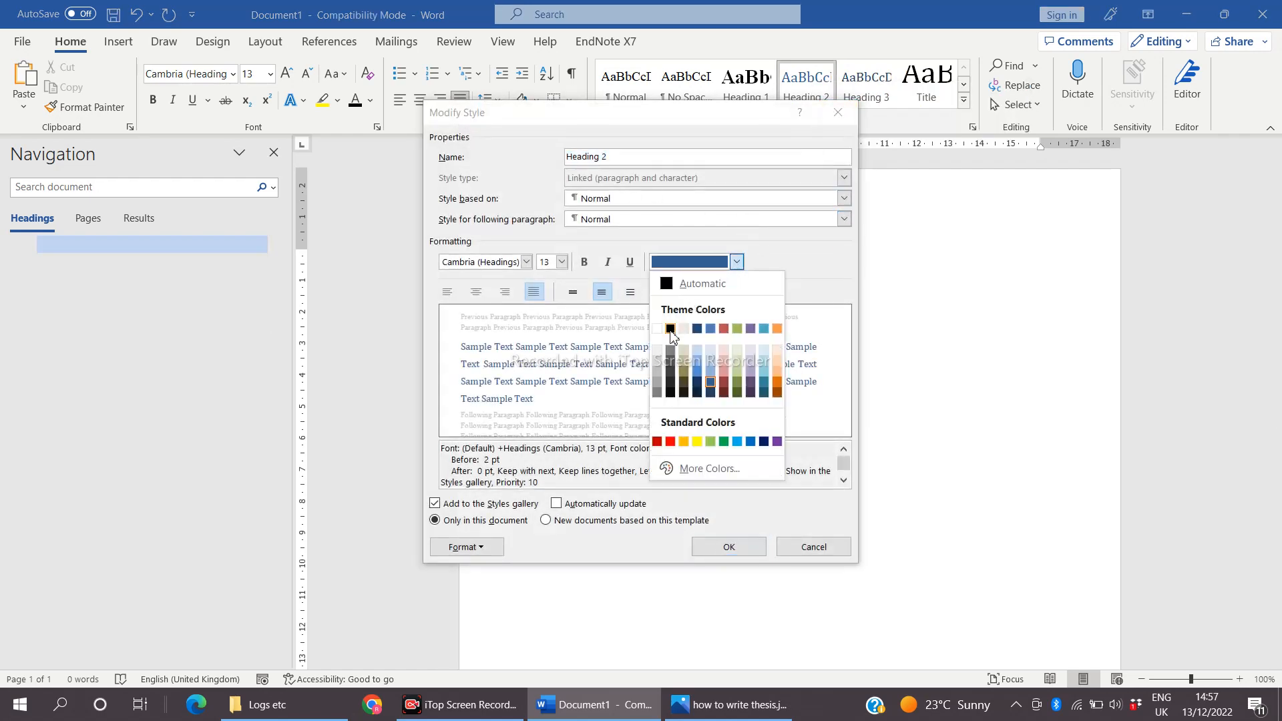
left_click(670, 328)
left_click(562, 261)
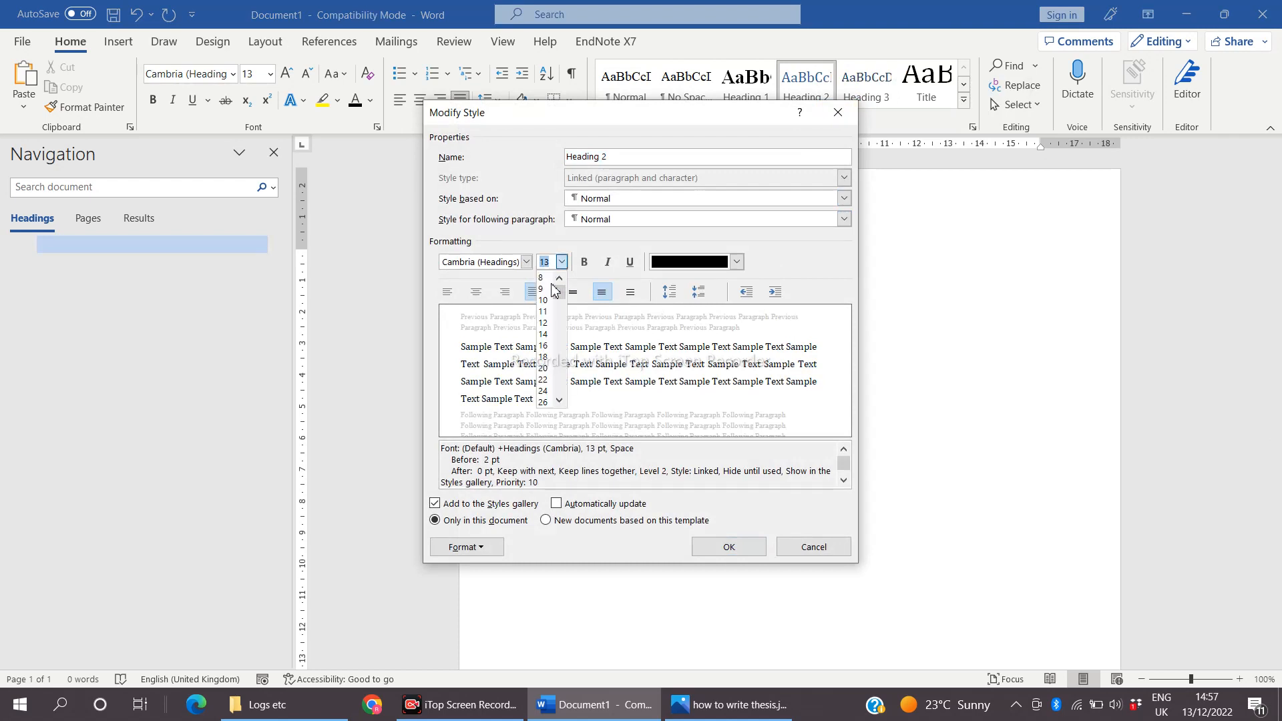
left_click(547, 347)
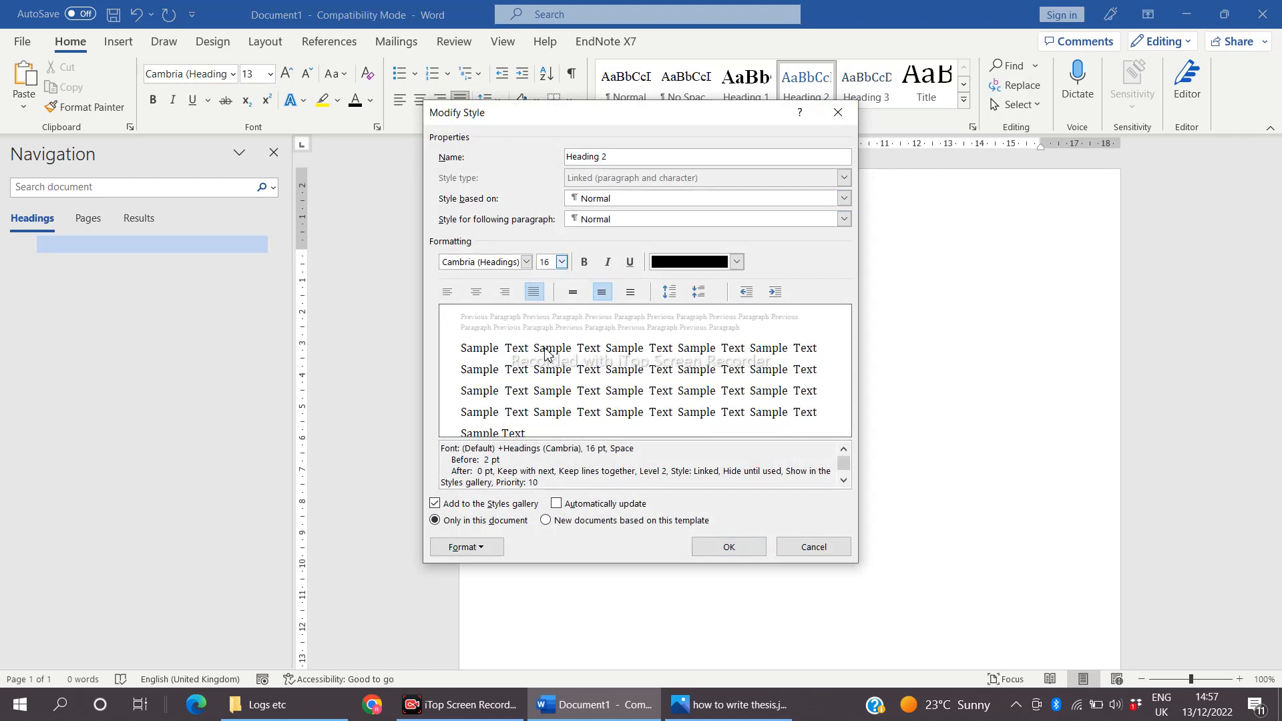
Step: Make the Heading 2 style bold, left-aligned and Times New Roman, and apply the style changes
left_click(584, 263)
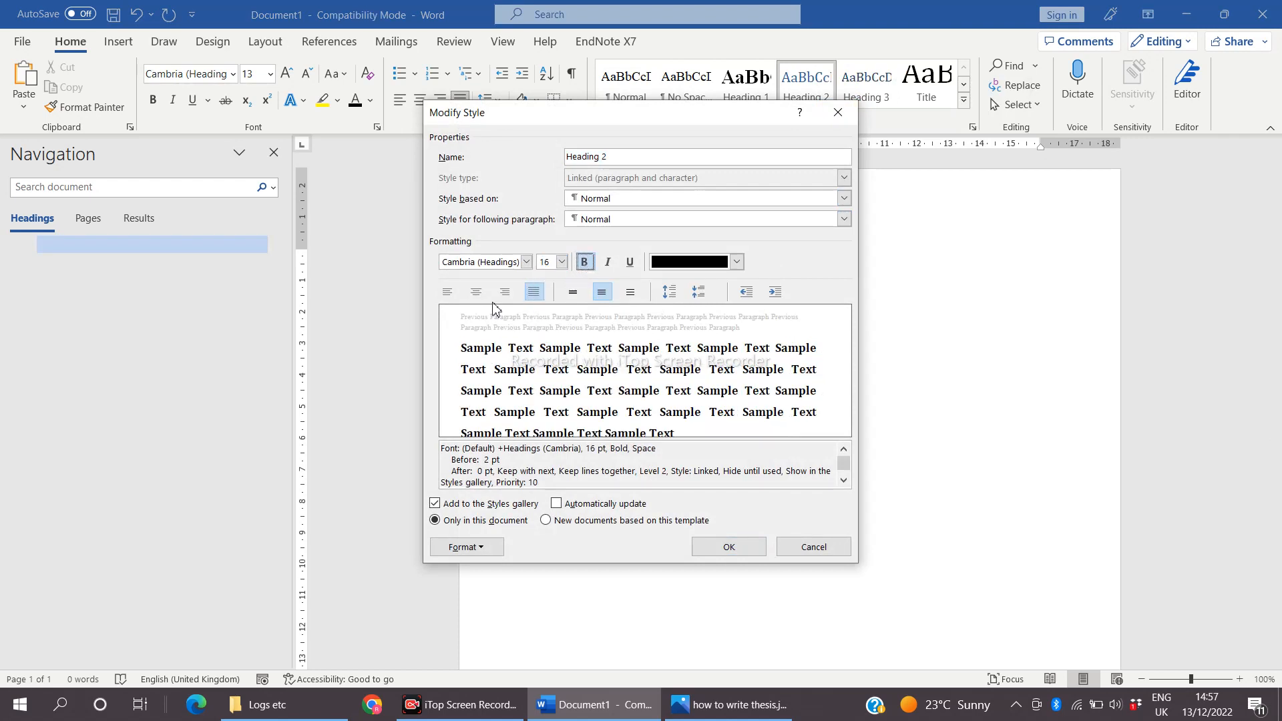
left_click(449, 292)
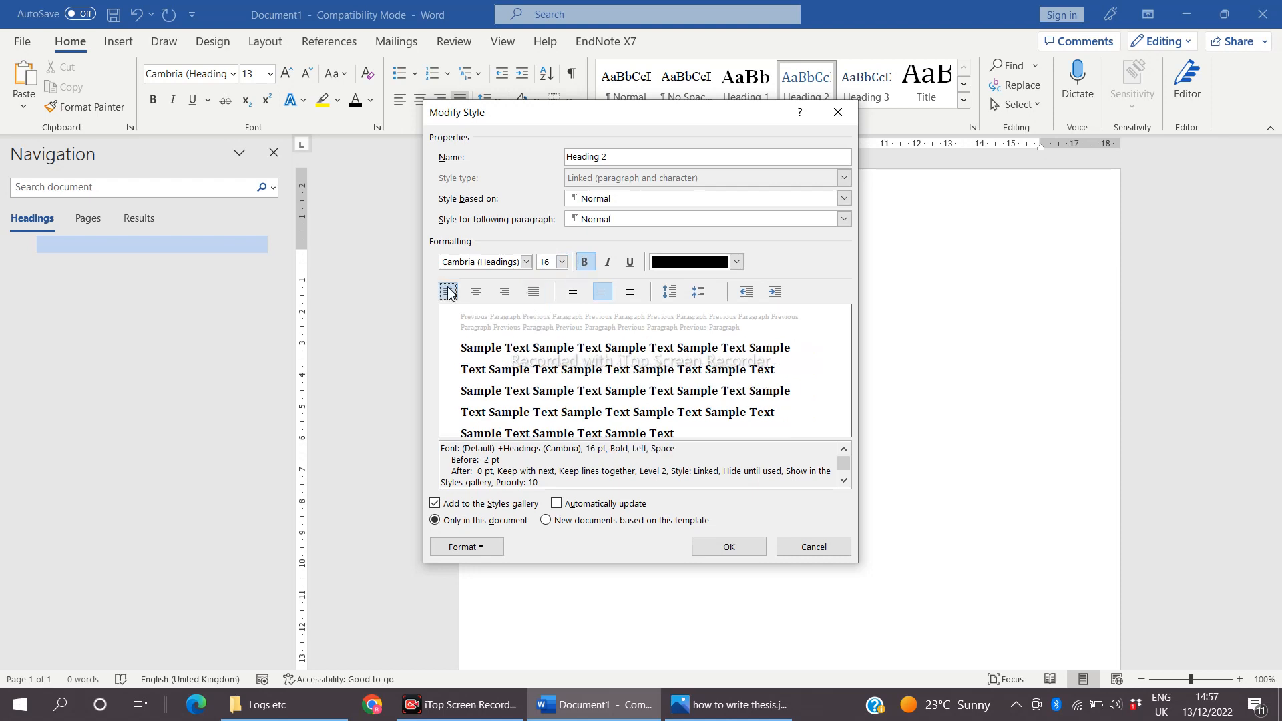
left_click(526, 262)
left_click(495, 317)
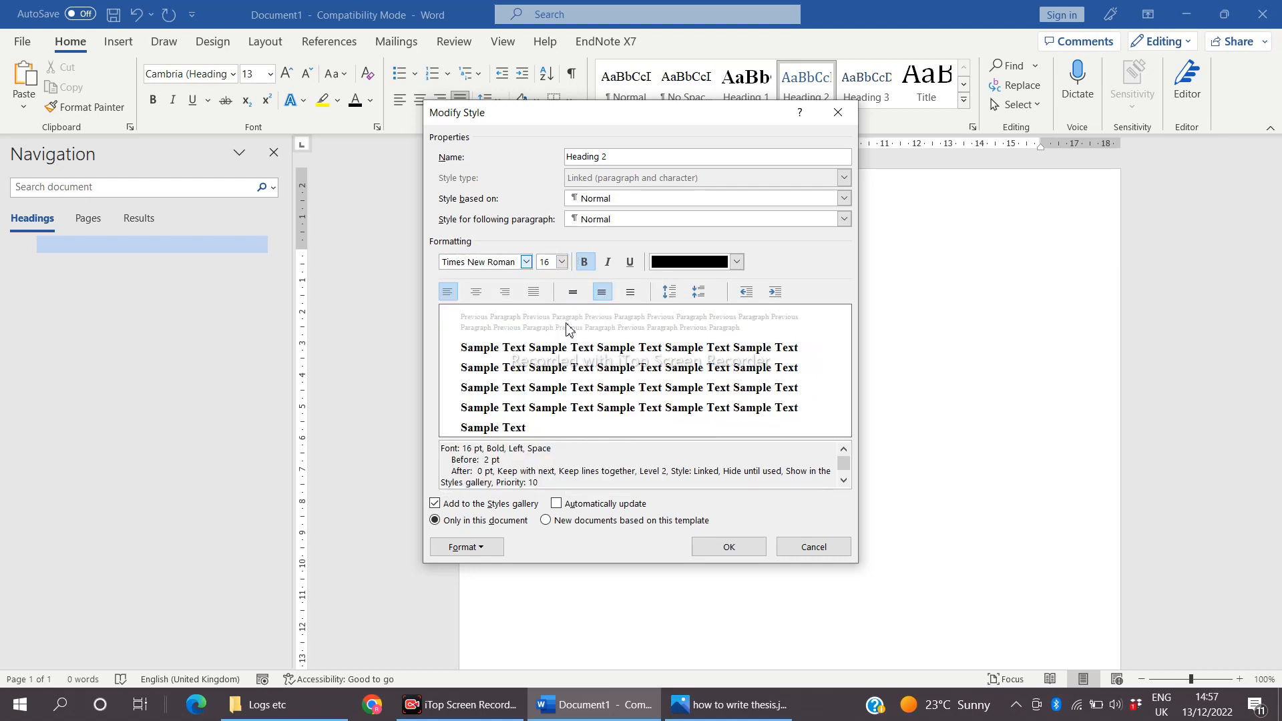
left_click(733, 547)
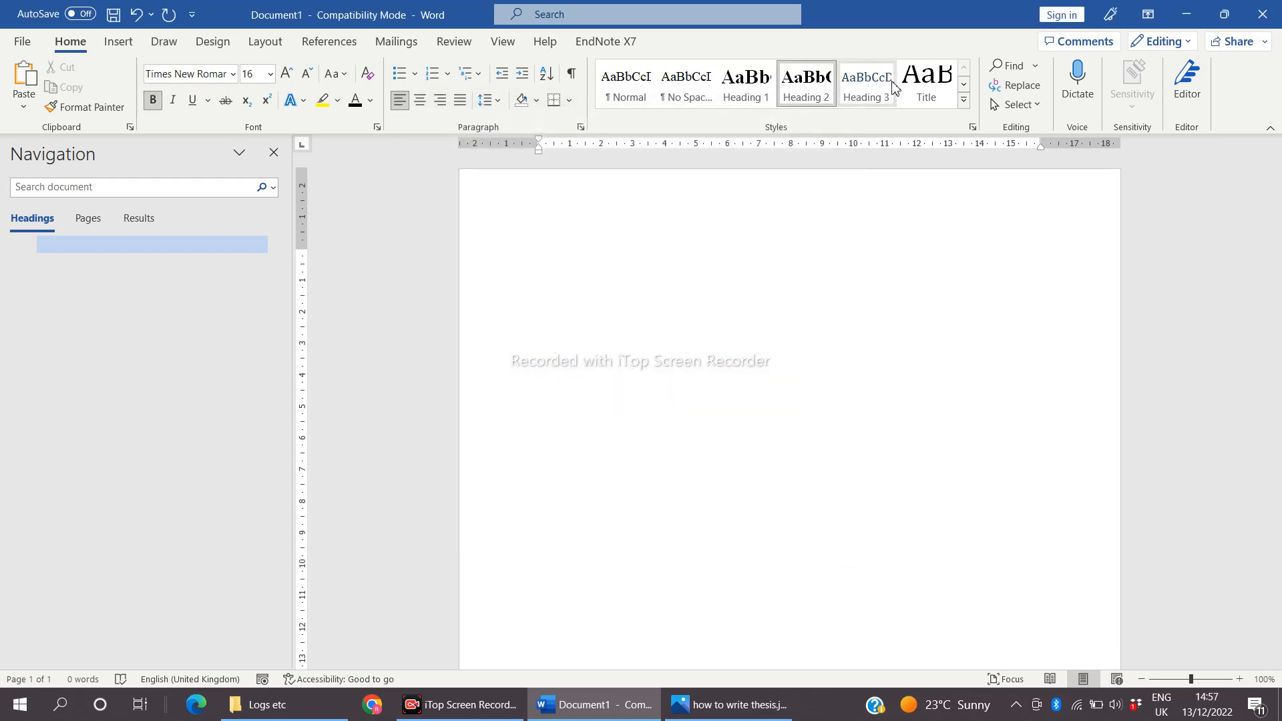
Step: Modify the Heading 3 style to use the Automatic font color and bold text
right_click(870, 84)
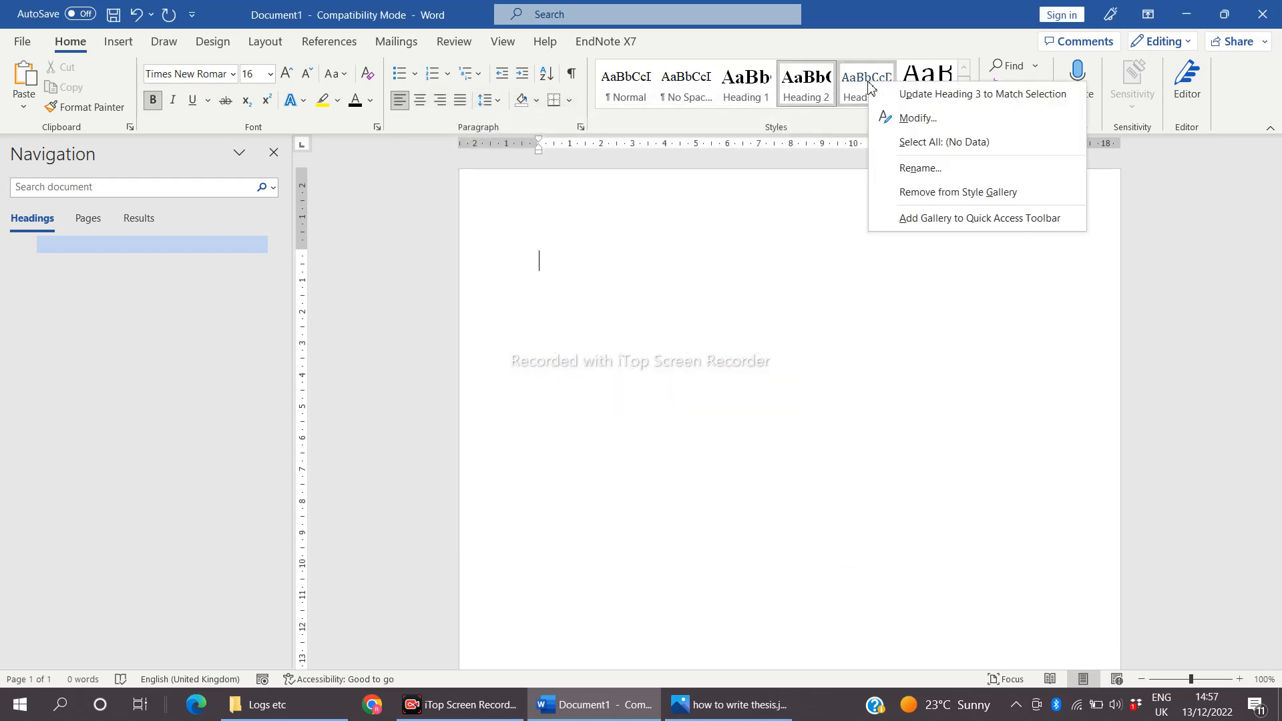
left_click(910, 119)
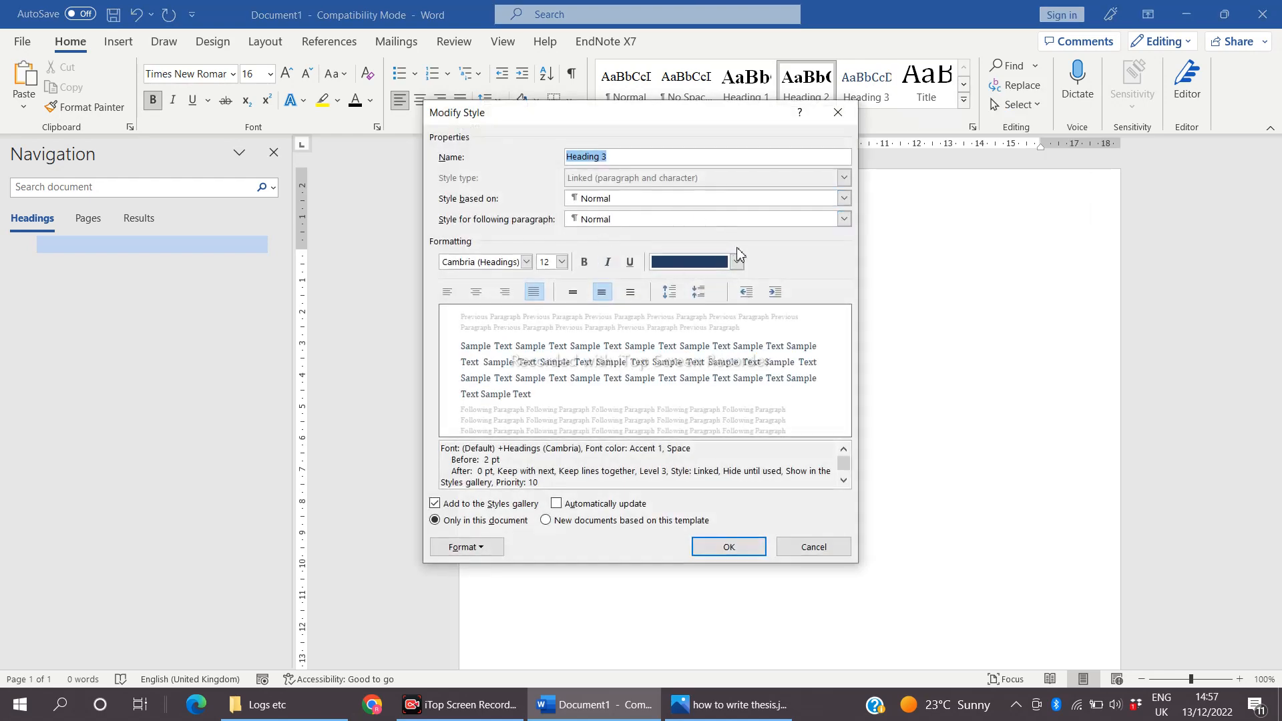
left_click(738, 262)
left_click(672, 288)
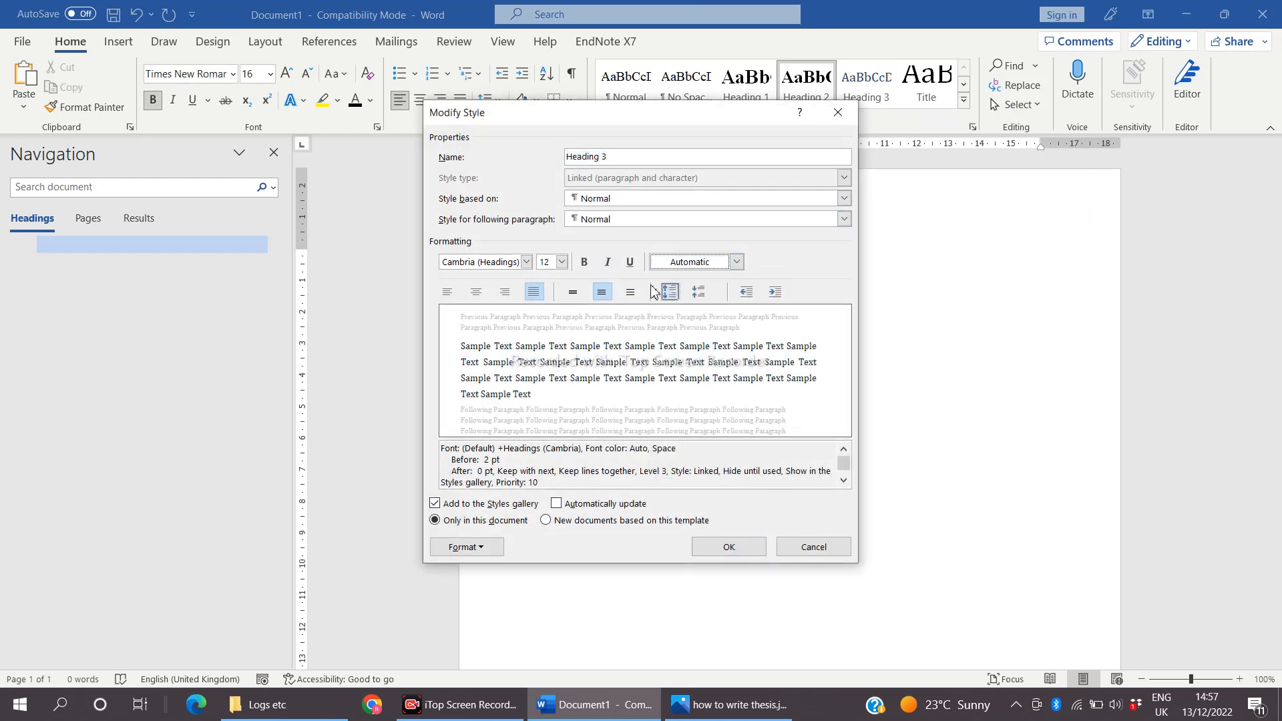
left_click(584, 262)
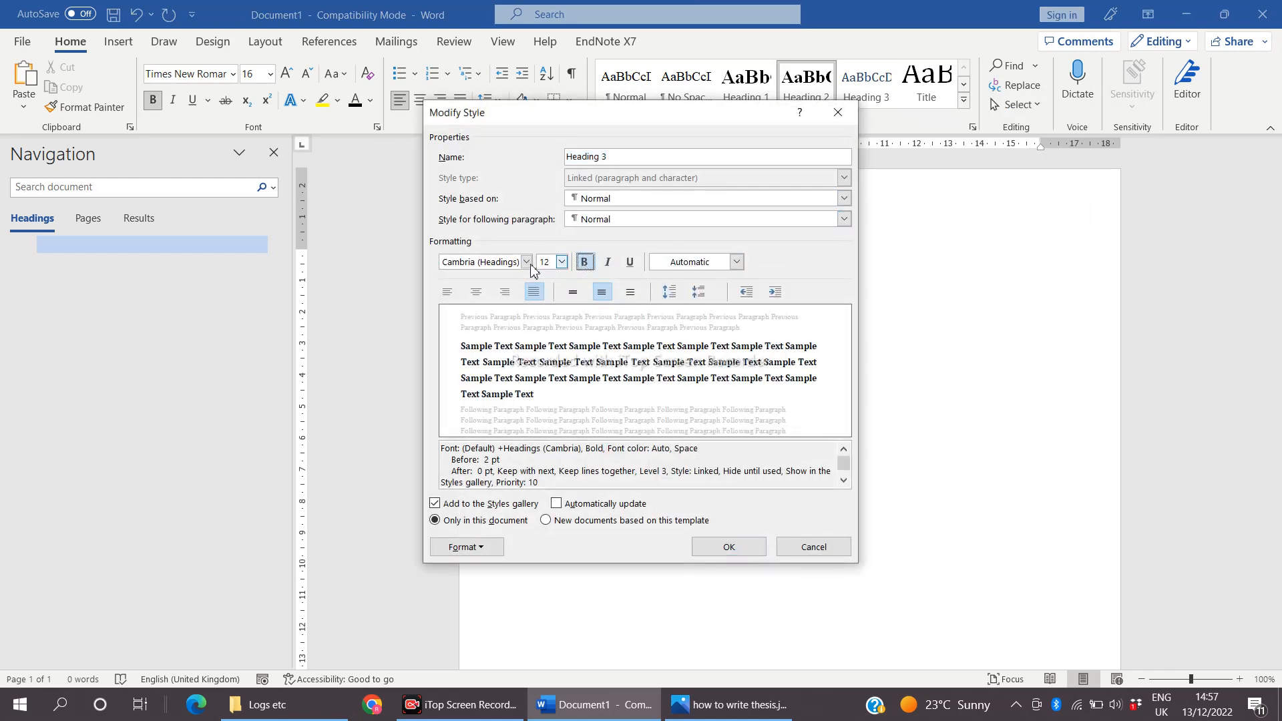
Step: Set the Heading 3 style to Times New Roman at 14 pt with left alignment, and apply the style changes
left_click(527, 262)
left_click(498, 318)
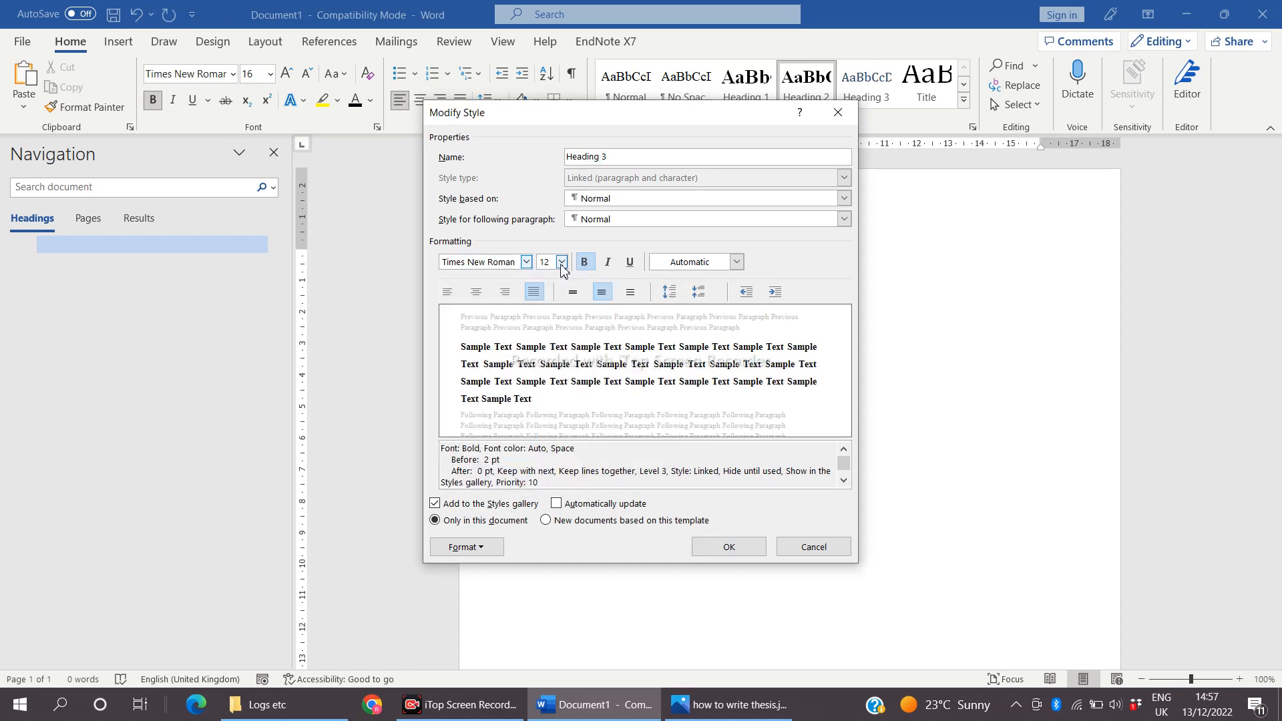
left_click(562, 262)
left_click(544, 334)
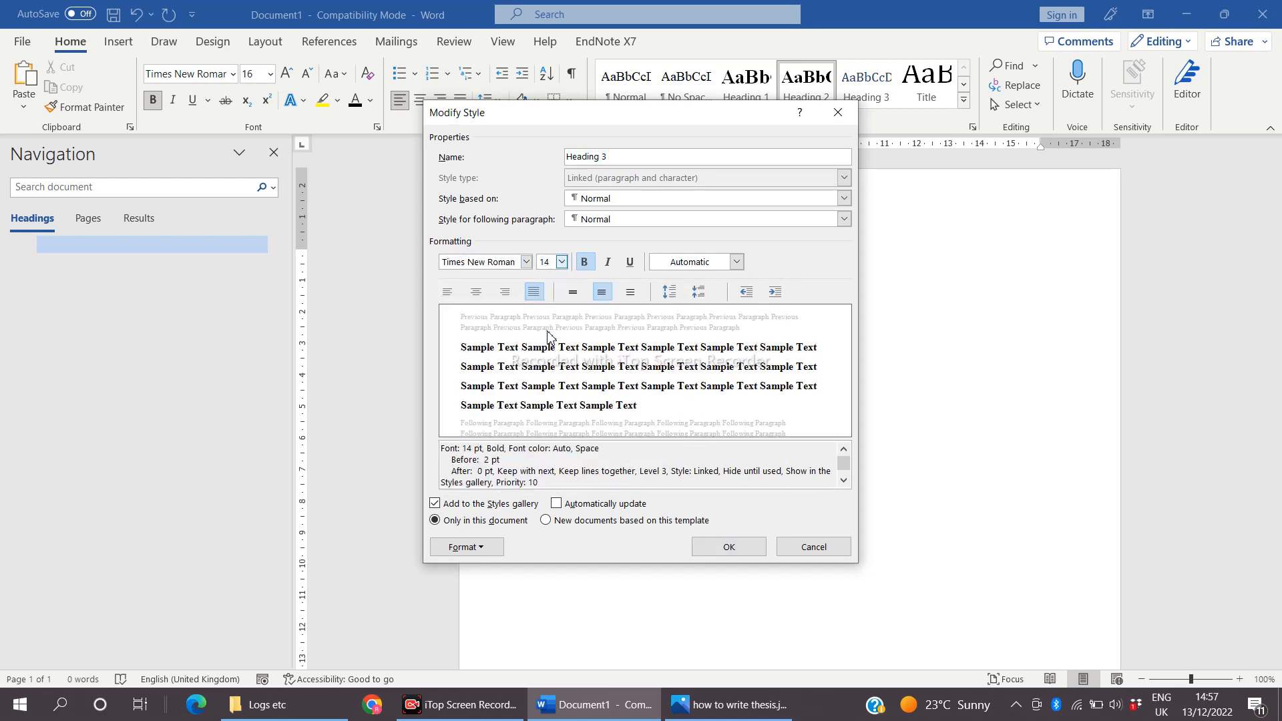
left_click(448, 292)
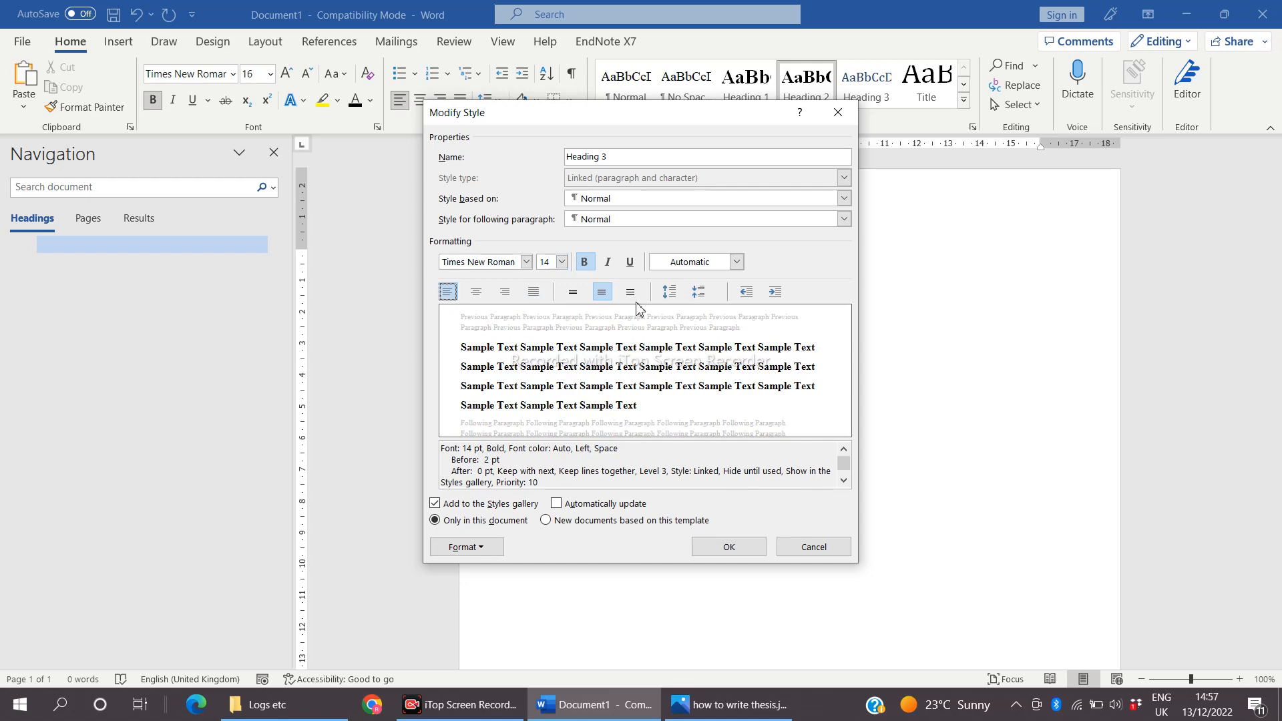
left_click(727, 547)
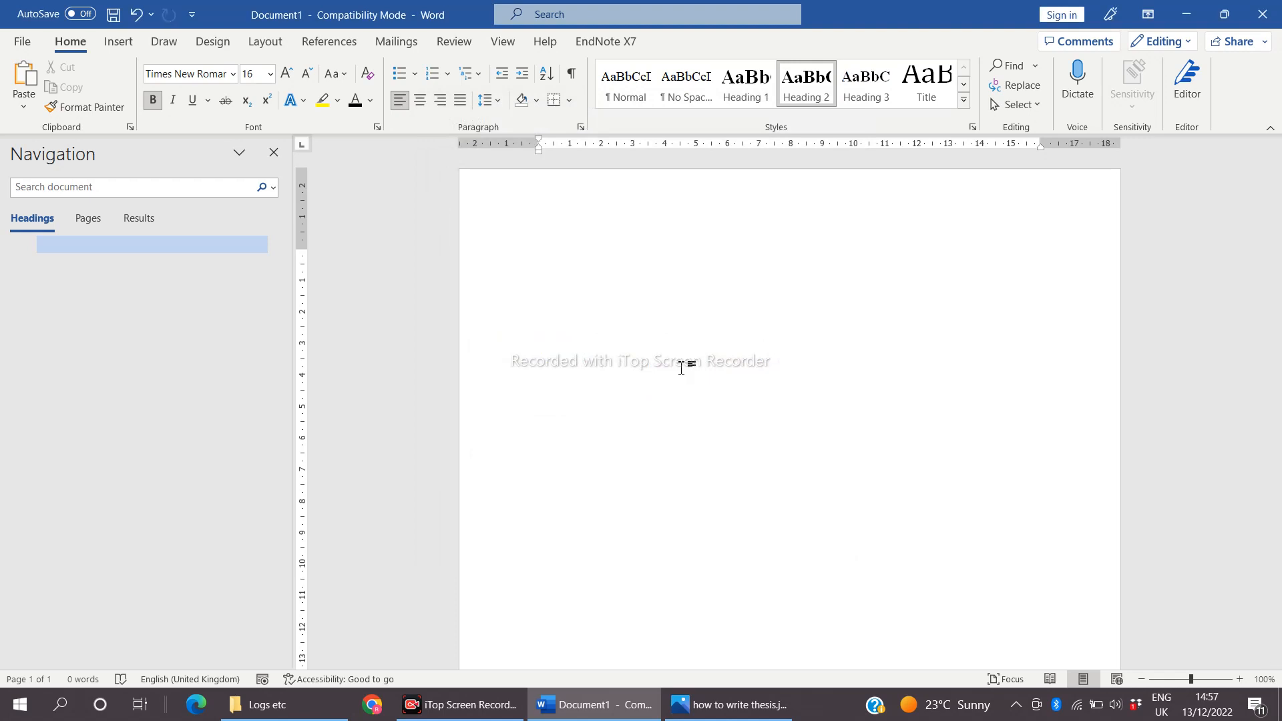
Step: Enter "Abstract" as the document's first line and "Introduction" on the line below it
type("I")
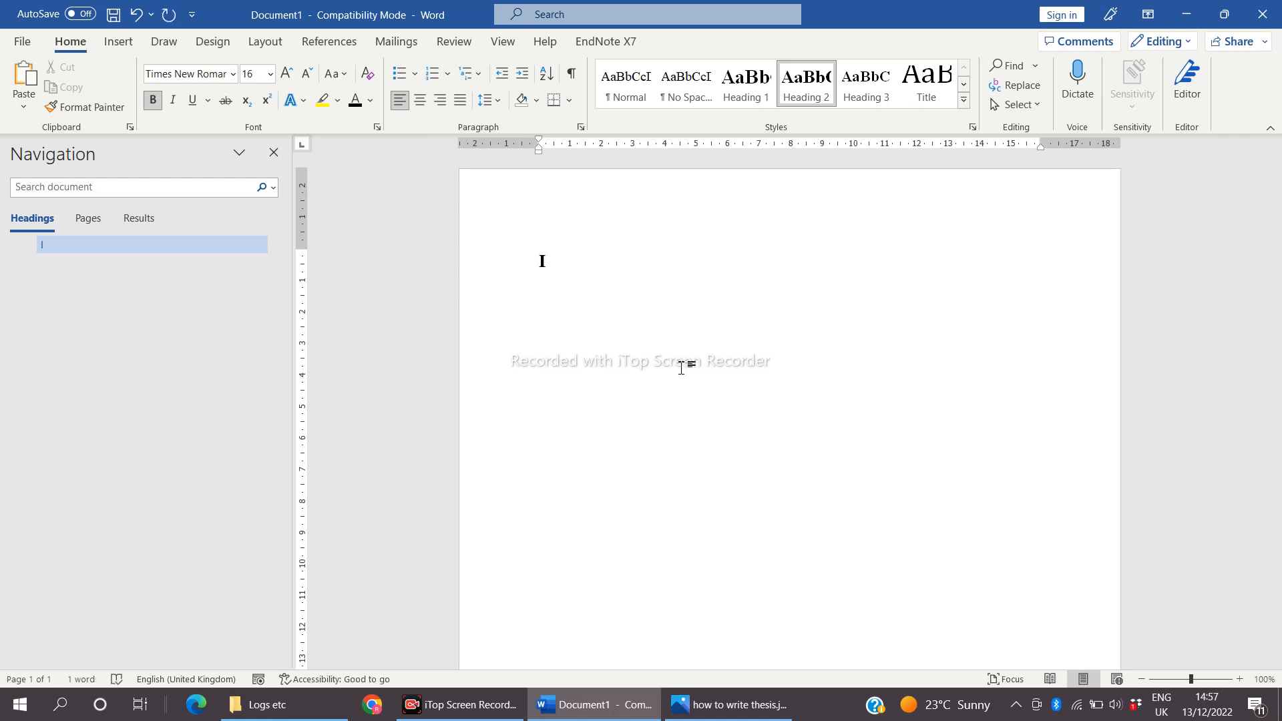
key("BackSpace")
type("A")
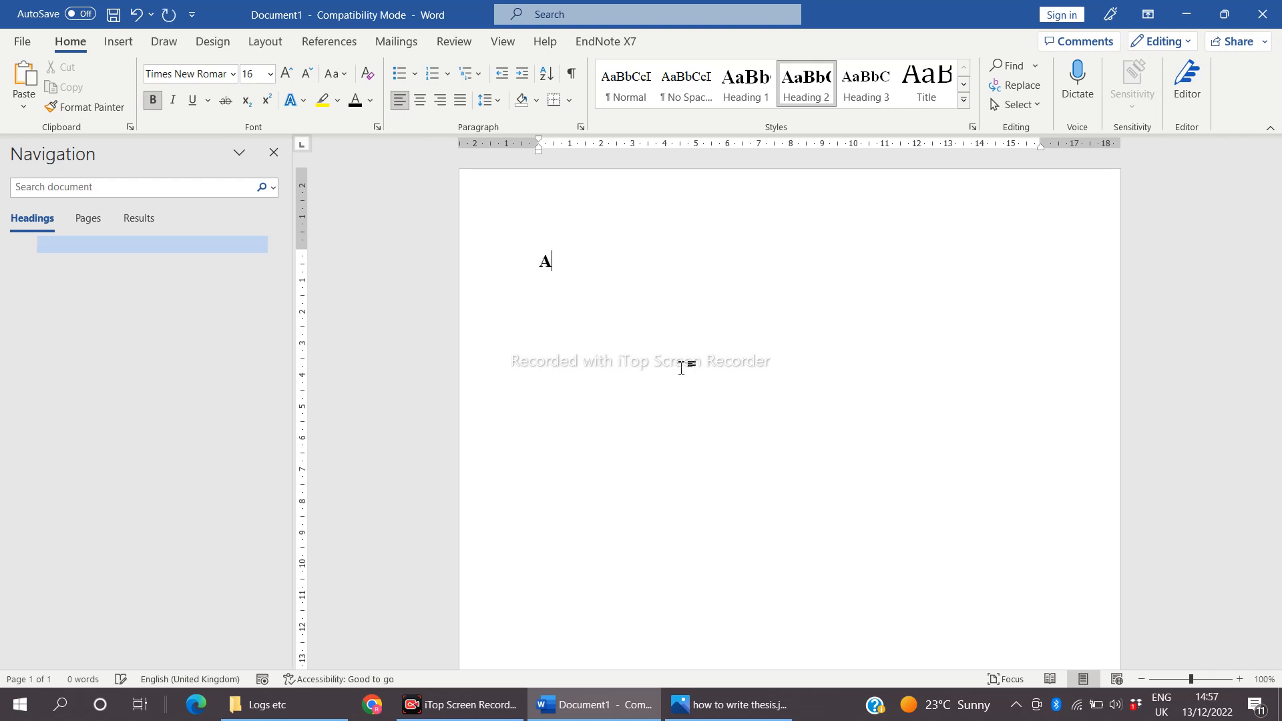
type("bstract")
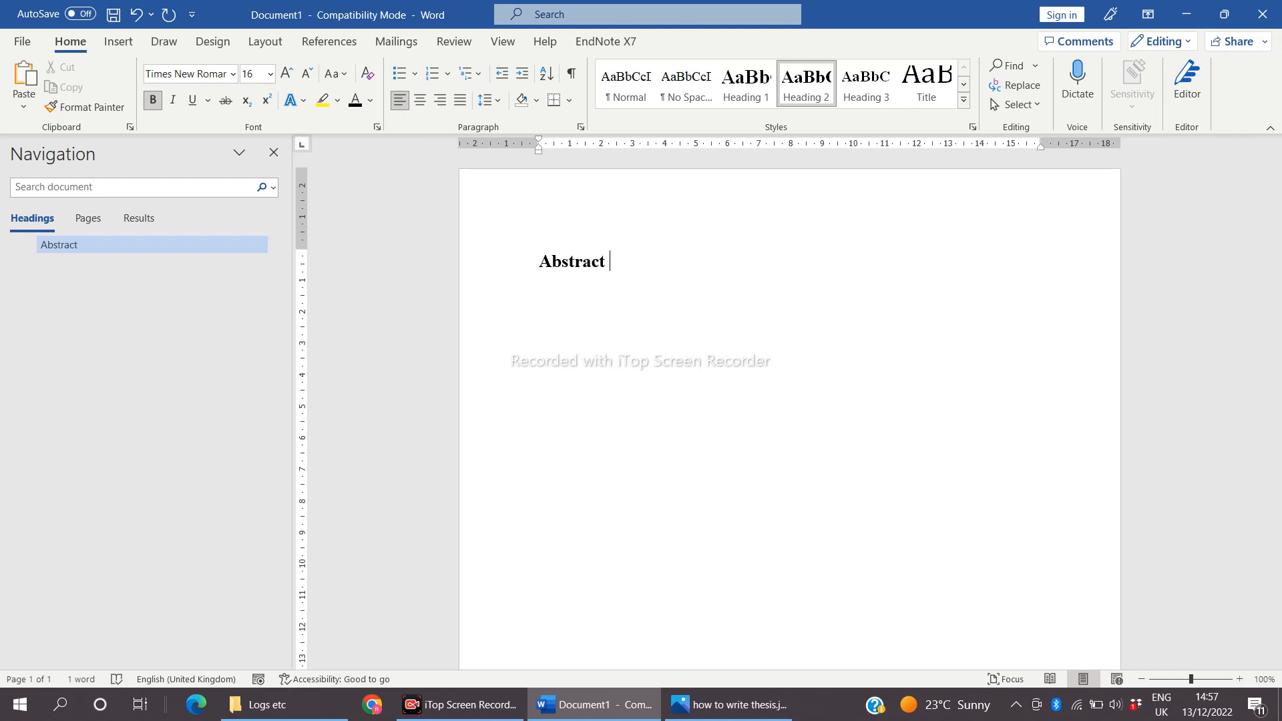
key("Return")
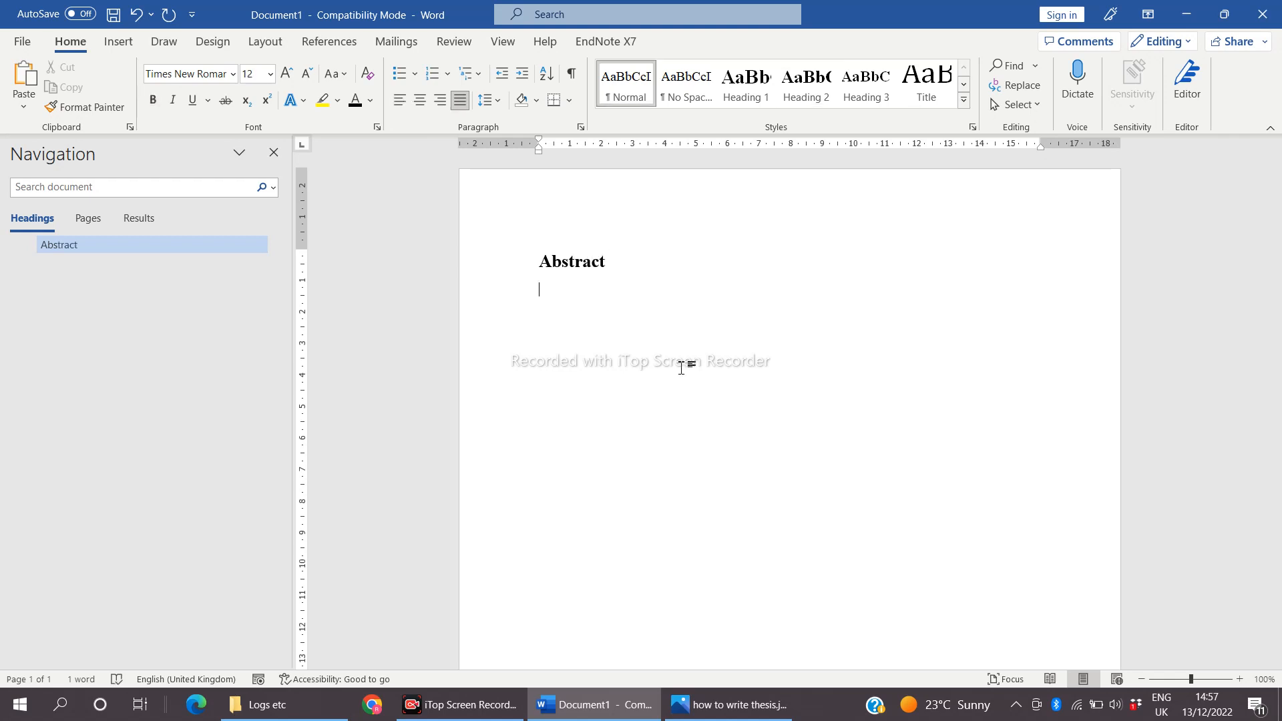
type("Introduction")
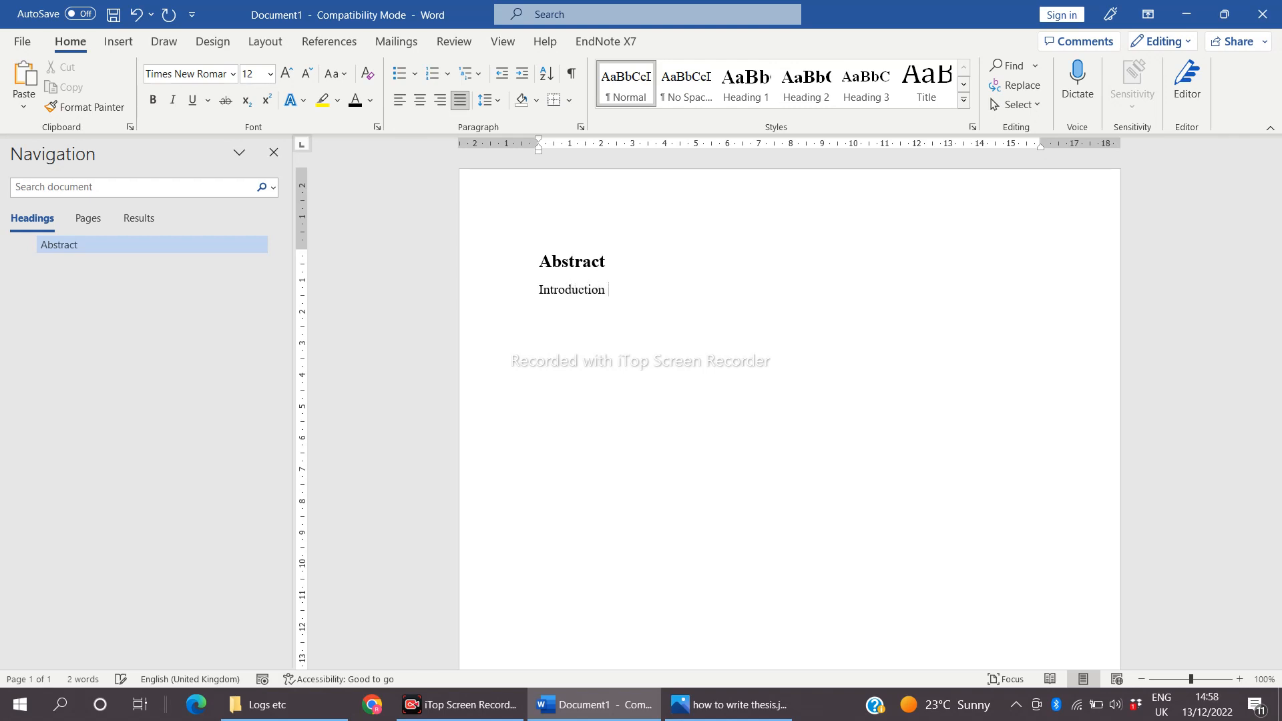
key("Return")
Step: Add "Review of Literature" as the third line, correcting the misspelled last word with the spelling suggestion
type("Review of")
key("BackSpace")
key("BackSpace")
type("f Litrature")
key("Return")
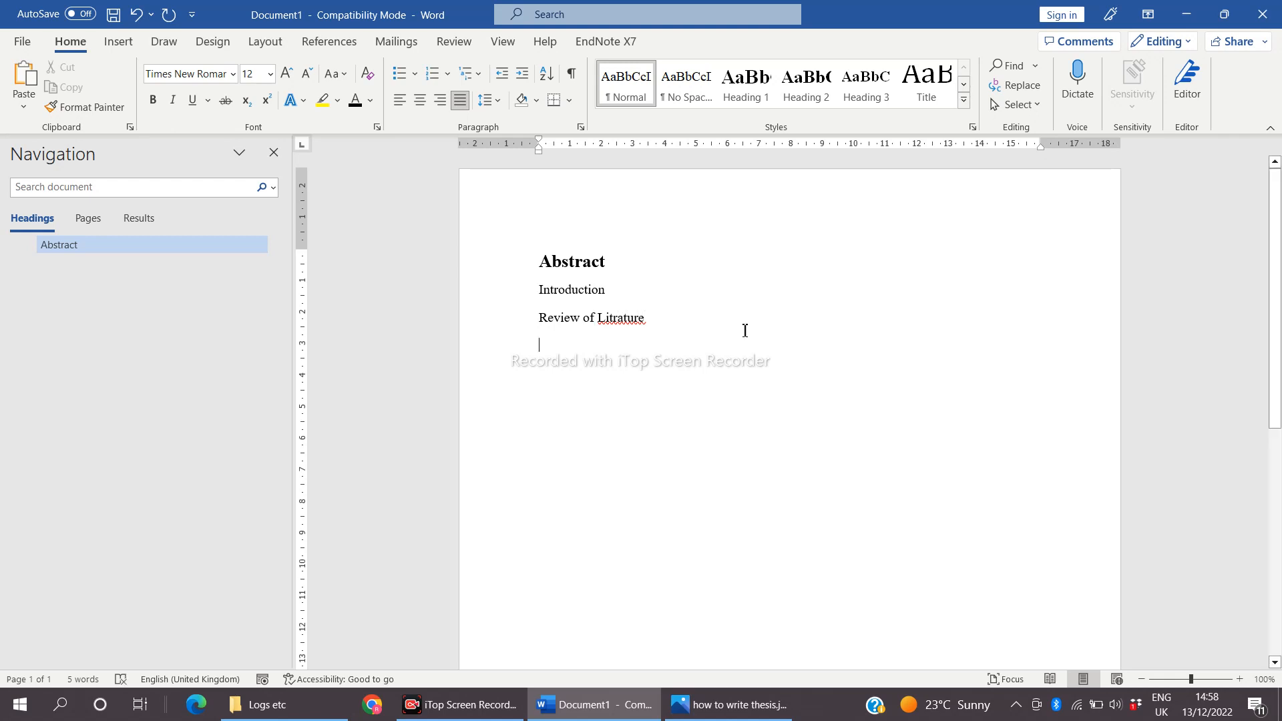
left_click(630, 316)
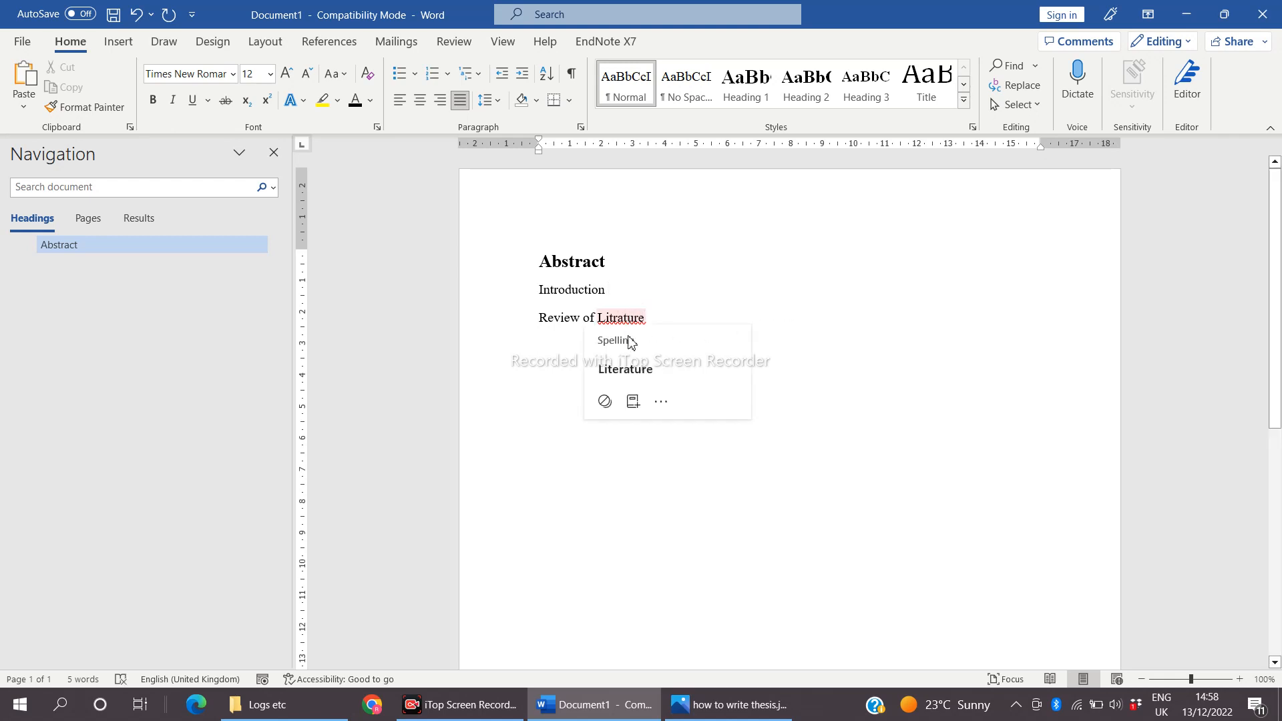
left_click(633, 368)
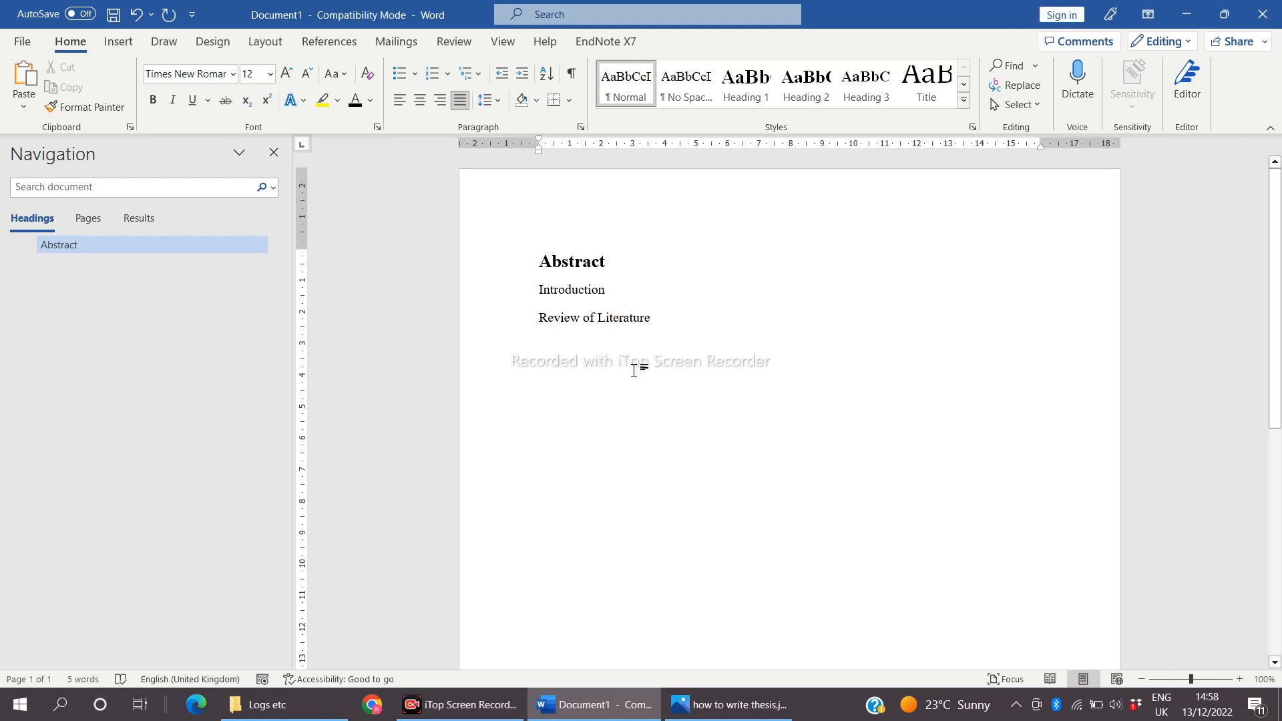
Step: Add the lines "Methodology" and "Results and Discussion" below Review of Literature
key("Return")
type("Meth")
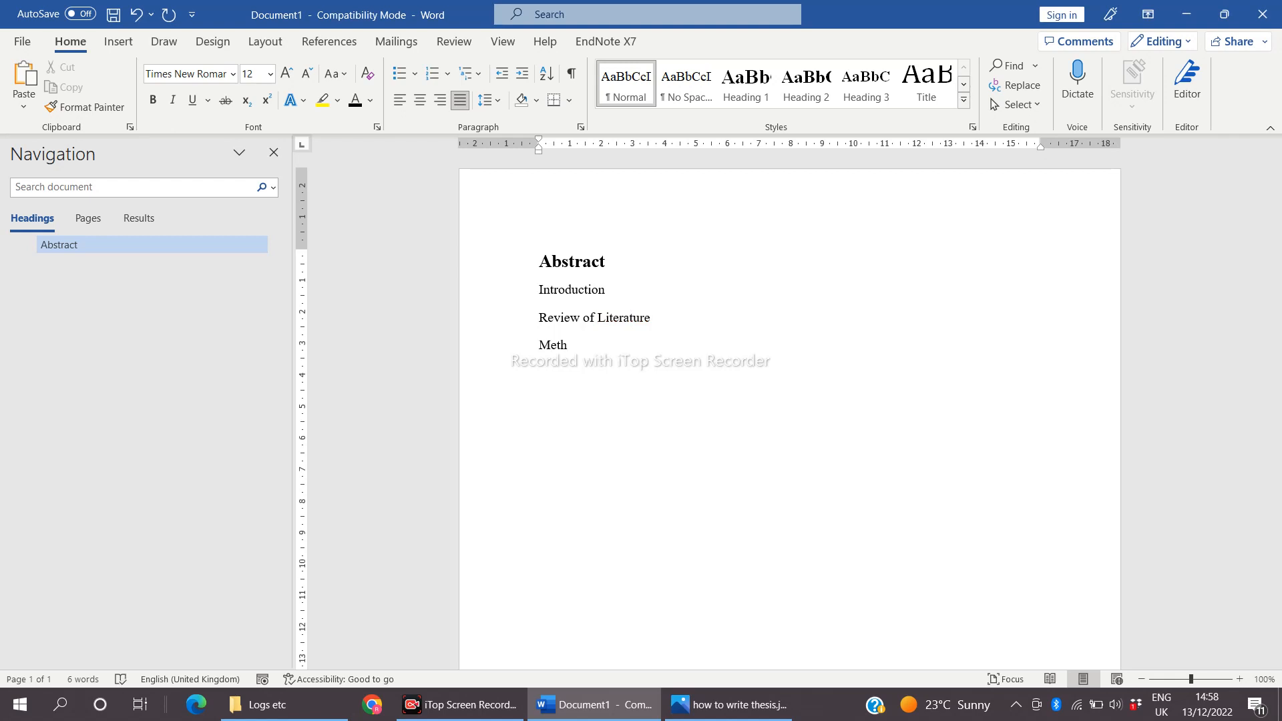
type("odology ")
type("result")
type("s and ")
type("Dis")
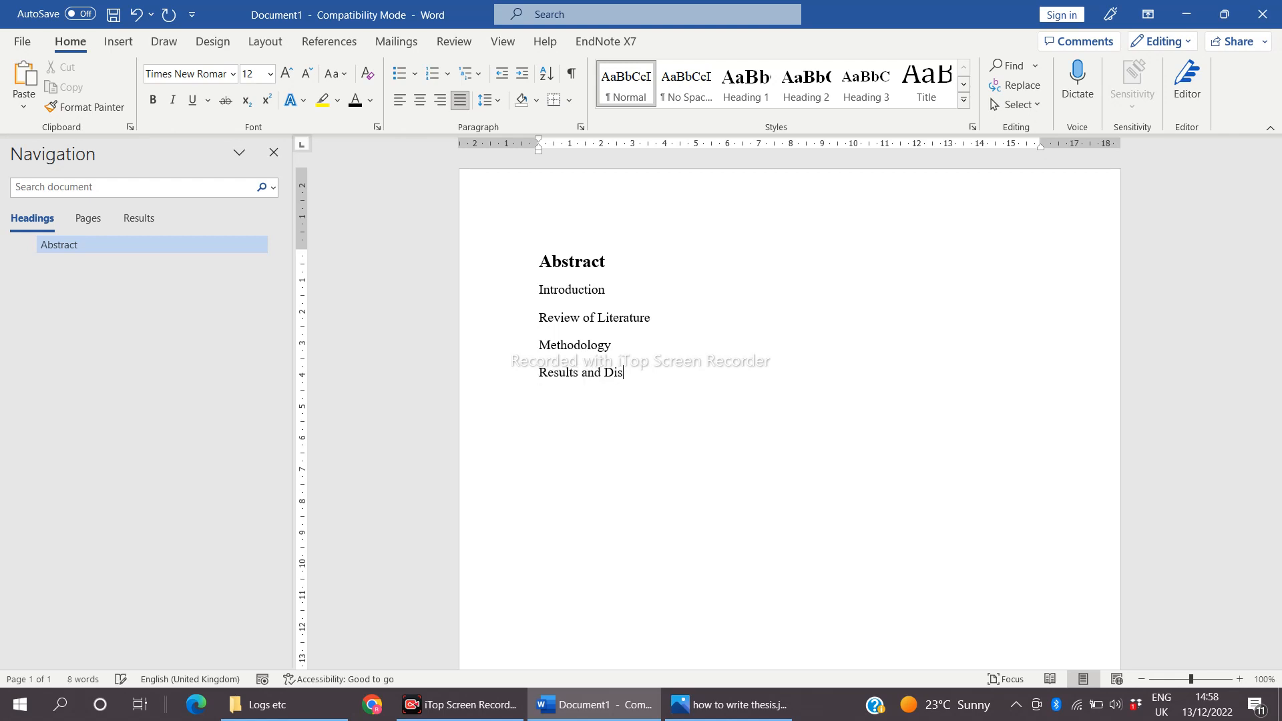
type("cussion")
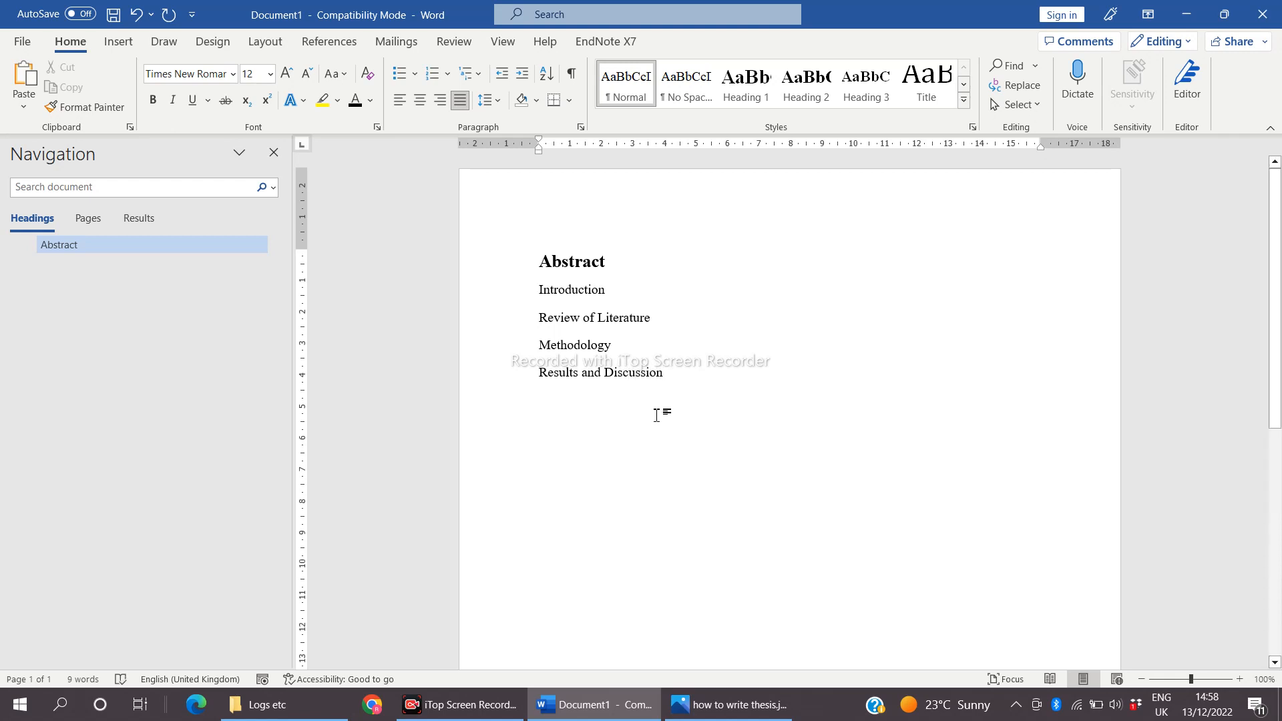
Step: Apply the Heading 1 style to the Abstract line, and number the Introduction line 1.1 in the same style
left_click(576, 266)
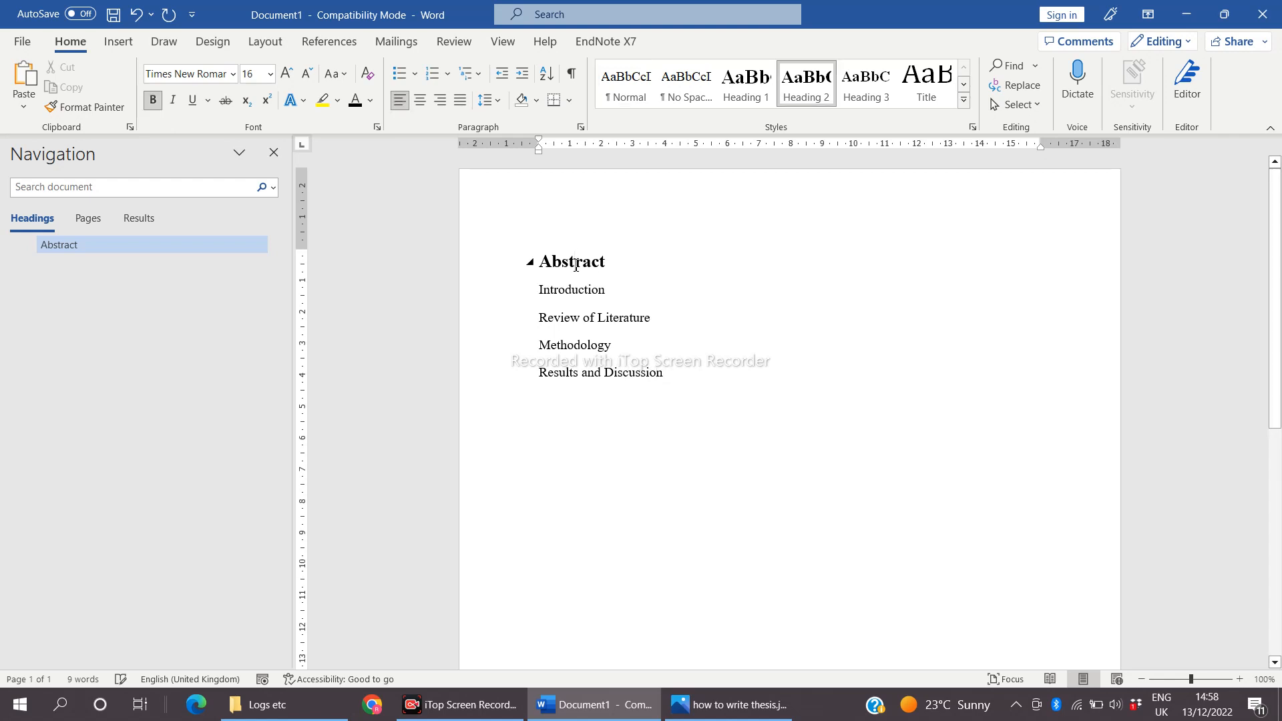
left_click(747, 97)
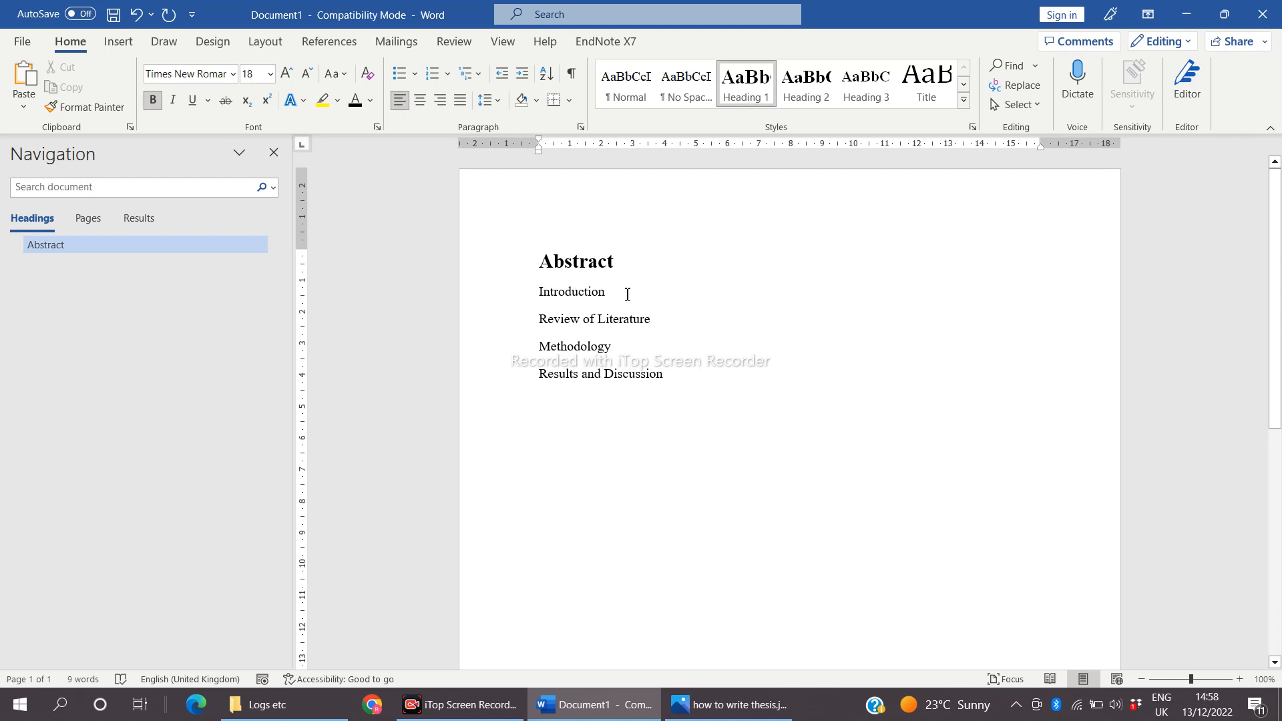
left_click(581, 294)
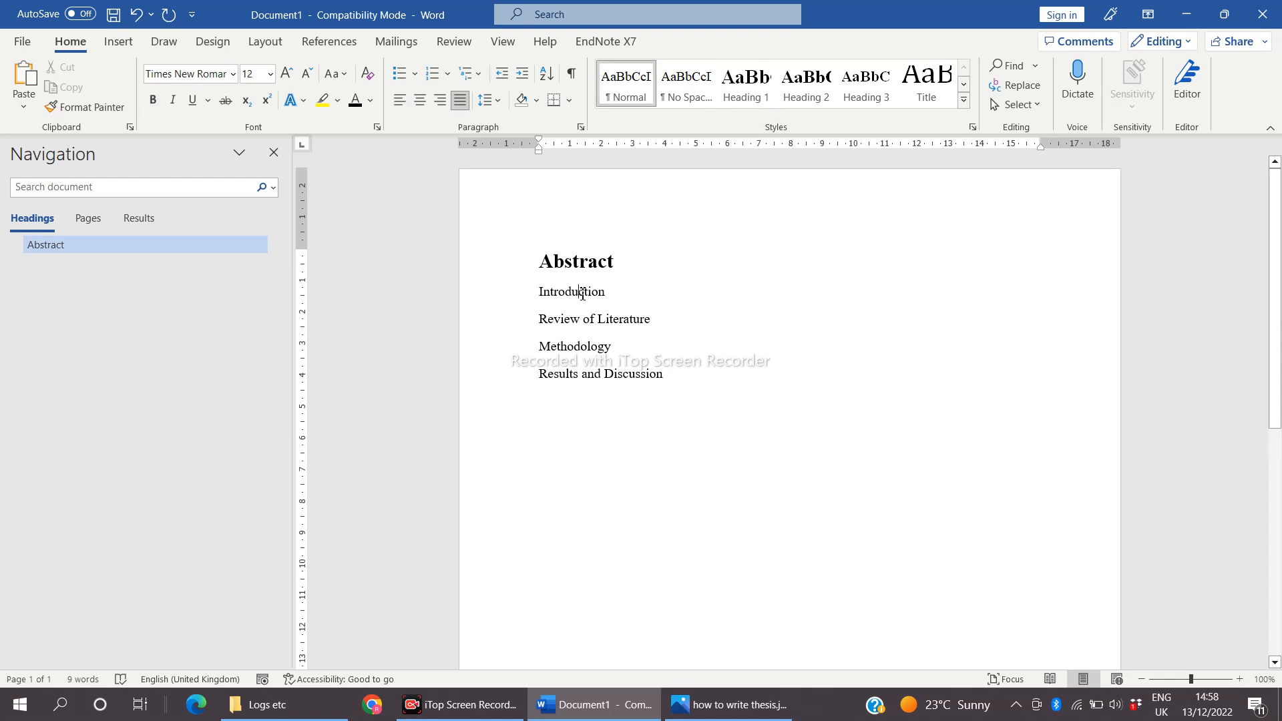
left_click(541, 294)
type("1.1")
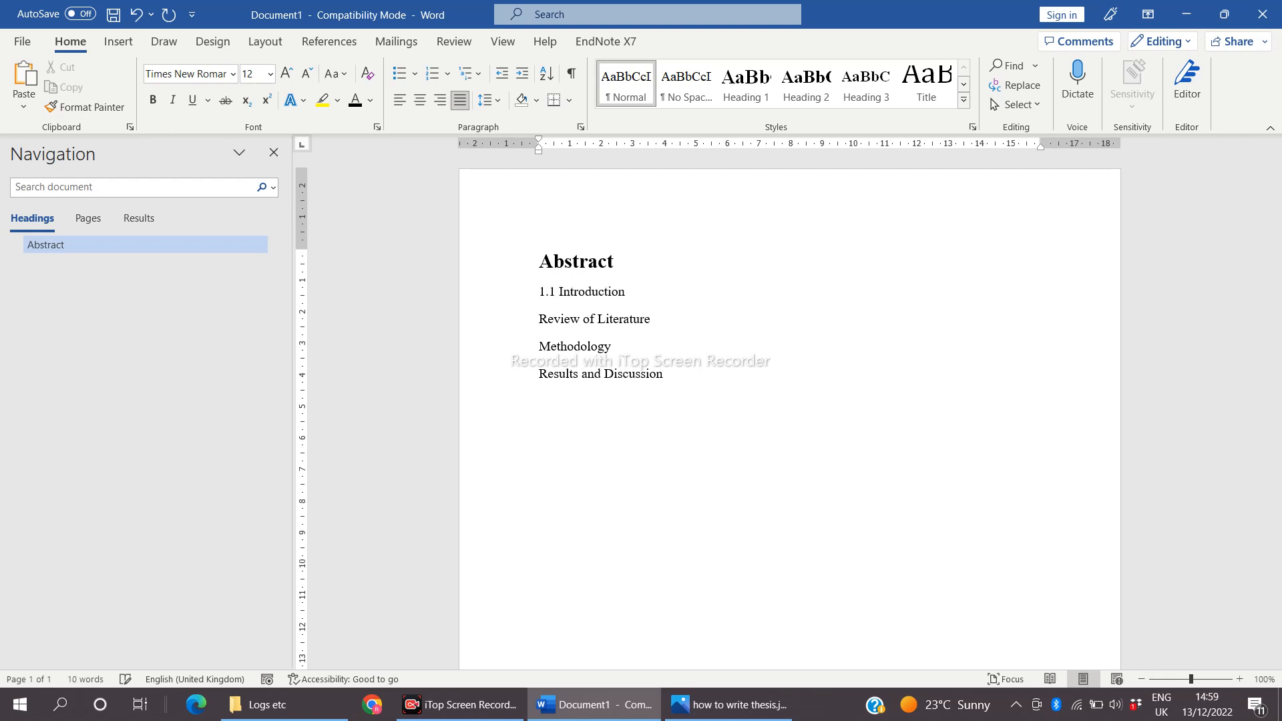
left_click(745, 94)
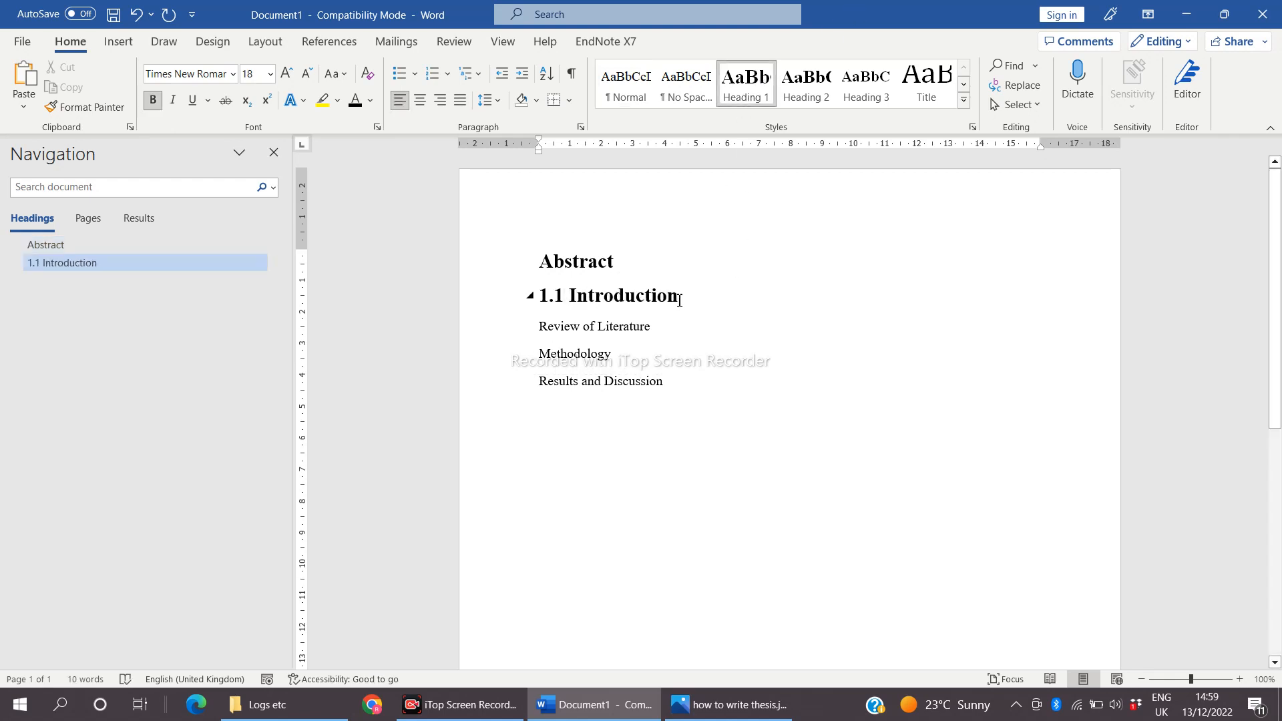
Step: Insert a blank line below the 1.1 Introduction heading and remove its automatic number
key("Return")
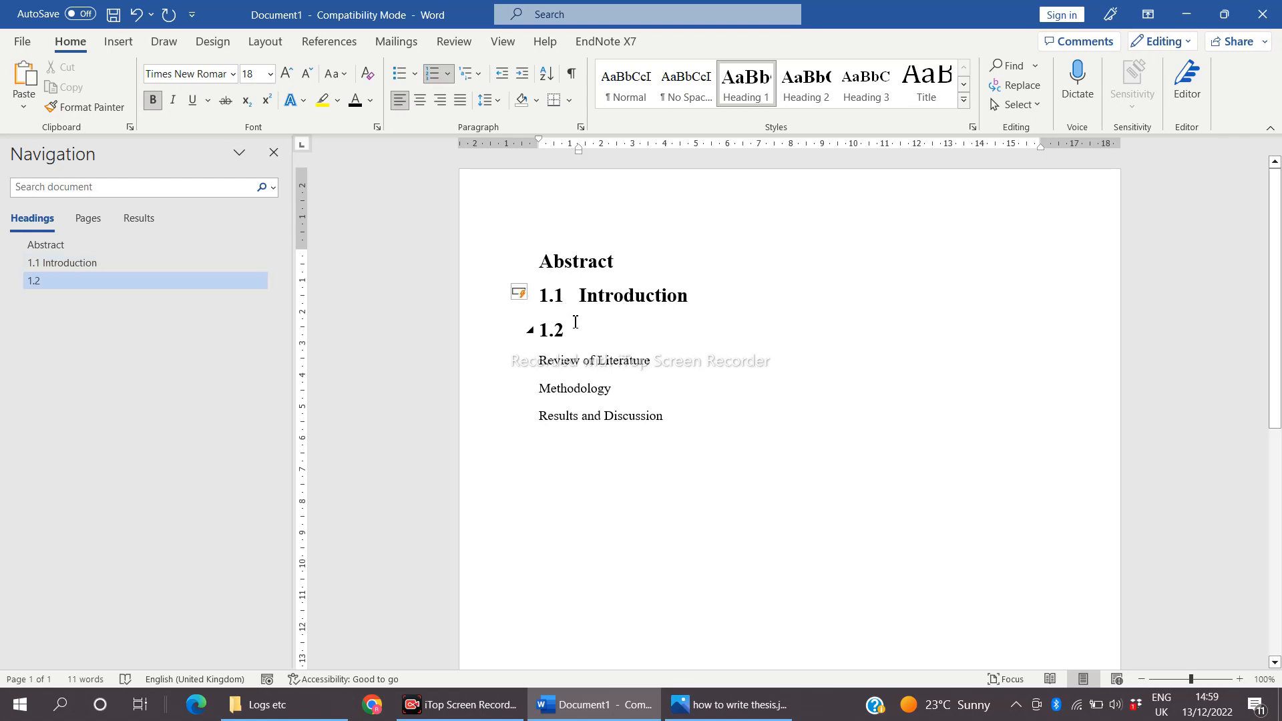
key("BackSpace")
key("BackSpace")
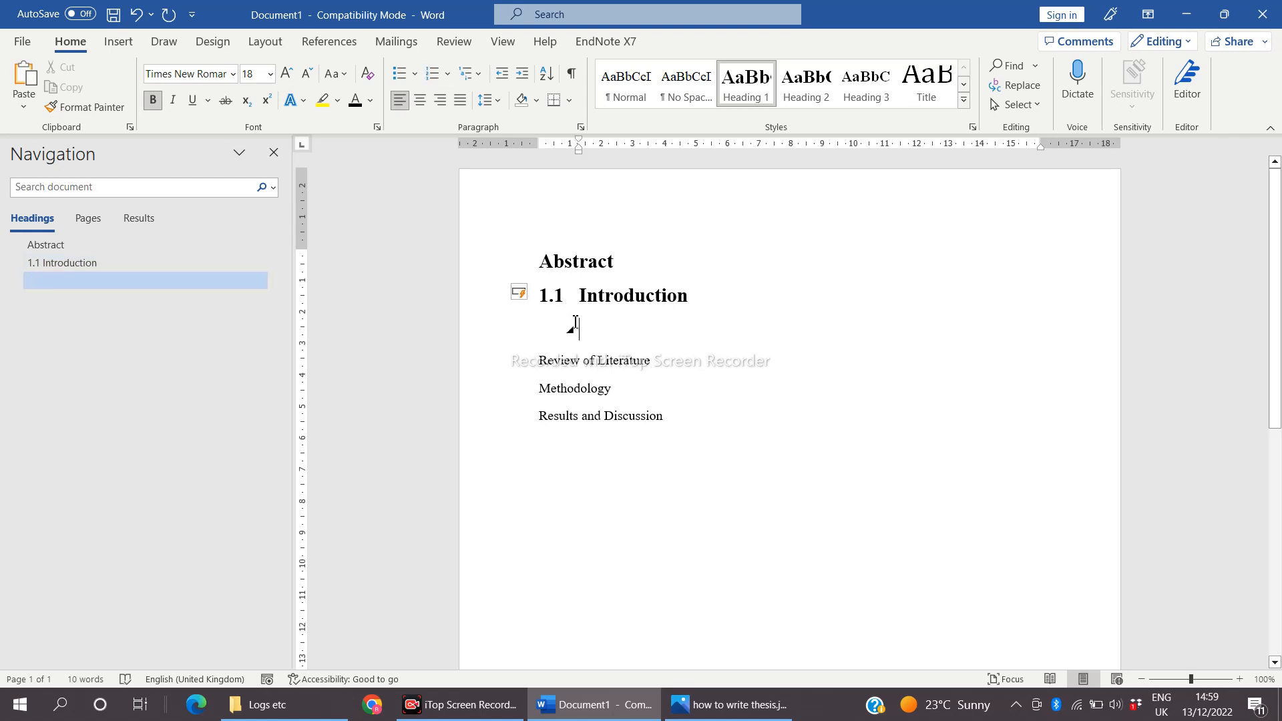
Step: Stop the automatic creation of numbered lists at the 1.1 Introduction heading, and check the AutoFormat As You Type options without changing them
left_click(534, 298)
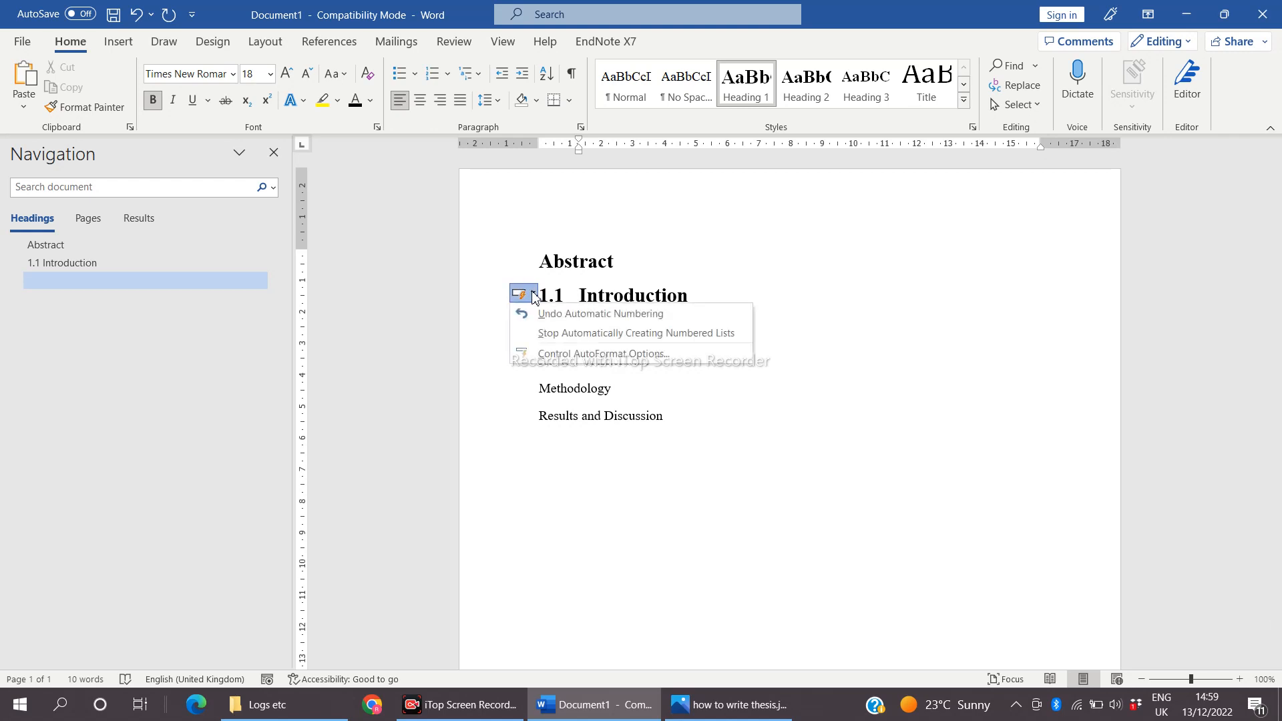
left_click(586, 333)
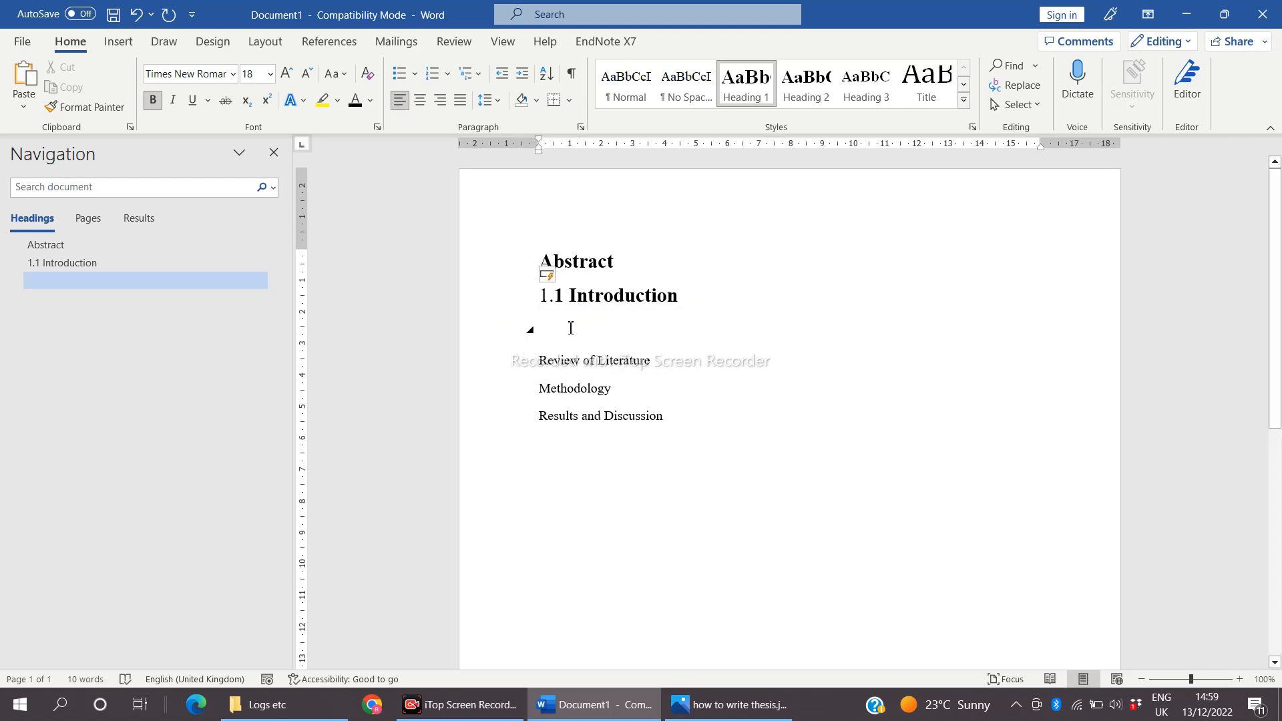
left_click(564, 275)
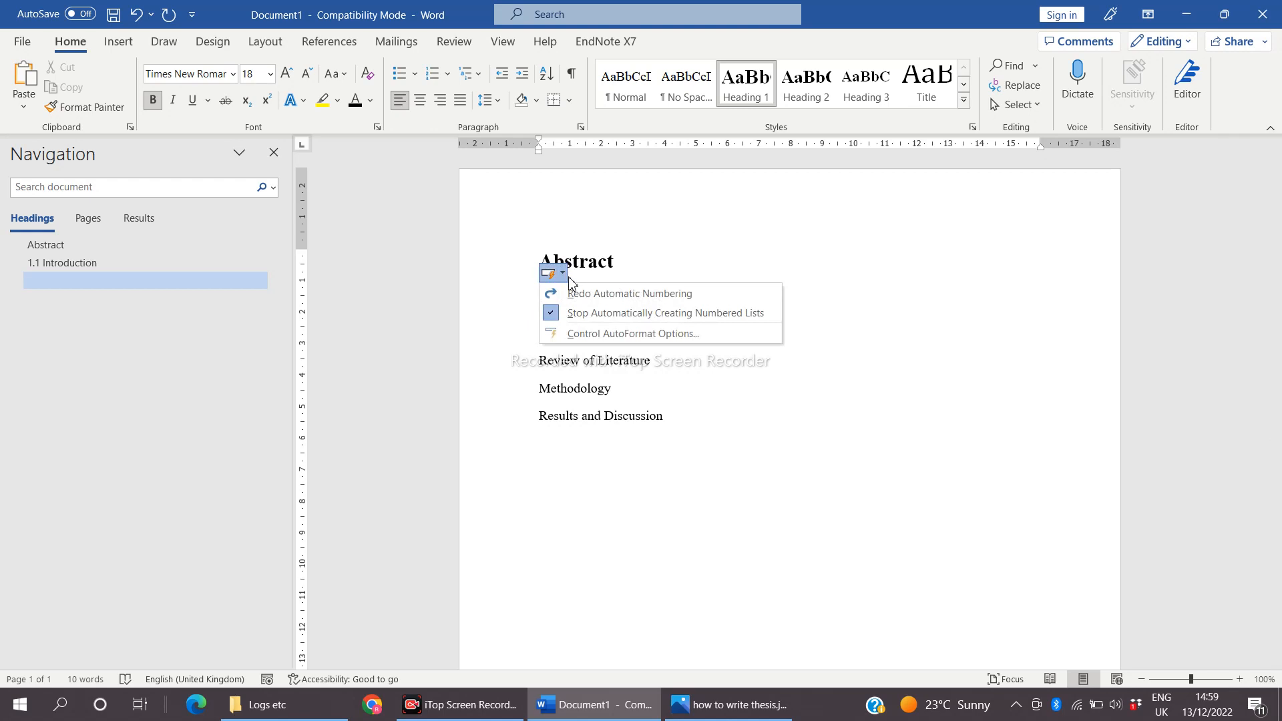
left_click(624, 334)
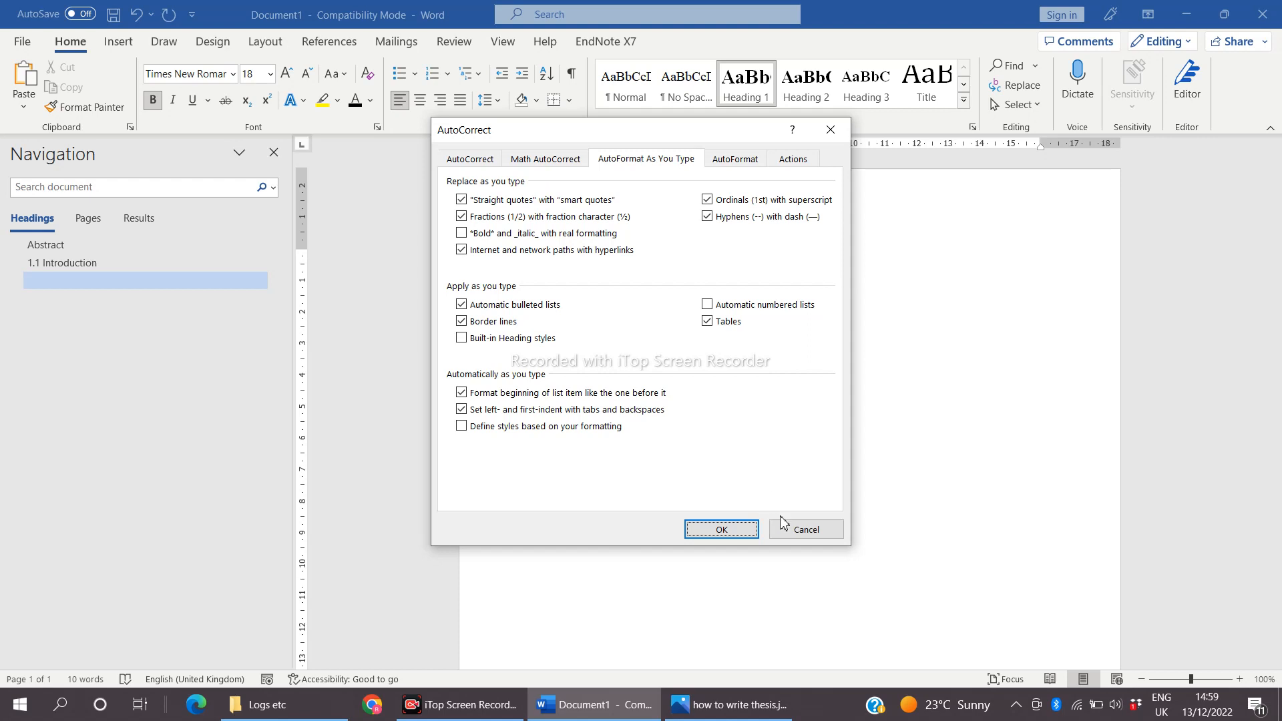
left_click(802, 532)
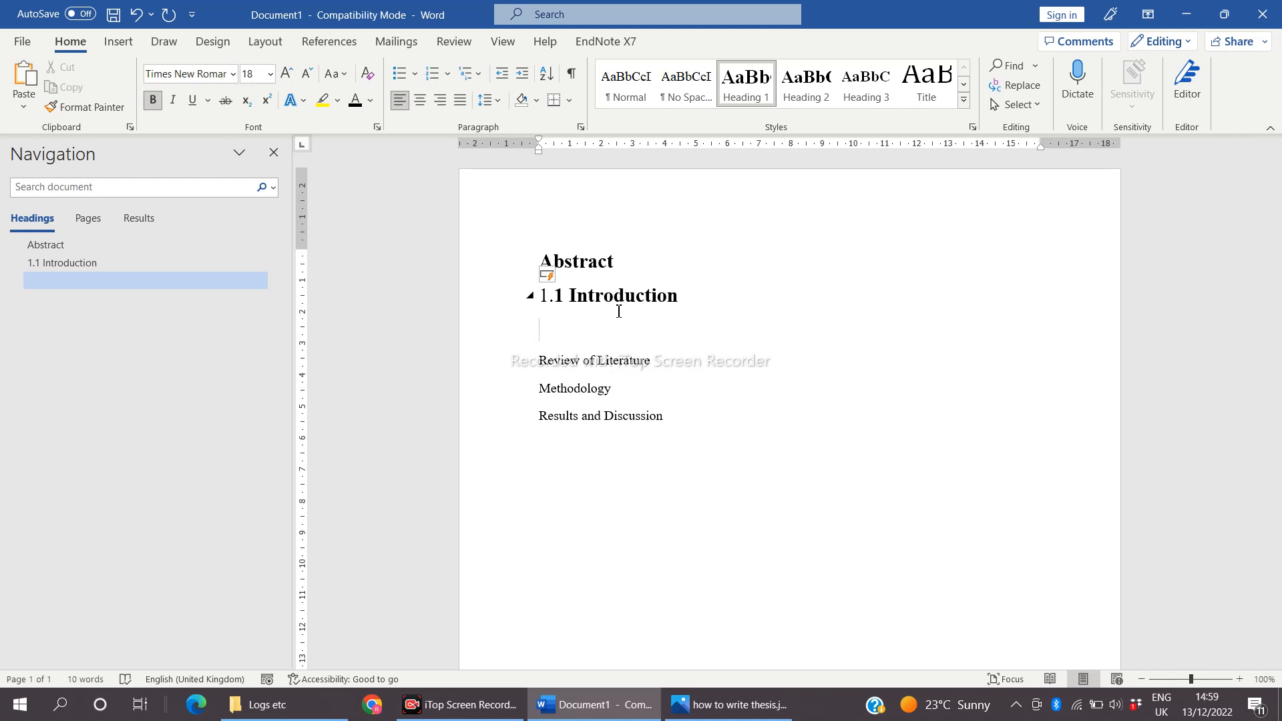
Step: Add the heading "1.2 Types of Nanostructures" below 1.1 Introduction, correcting its misspelled last word with the spelling suggestion
type("1.2 Type")
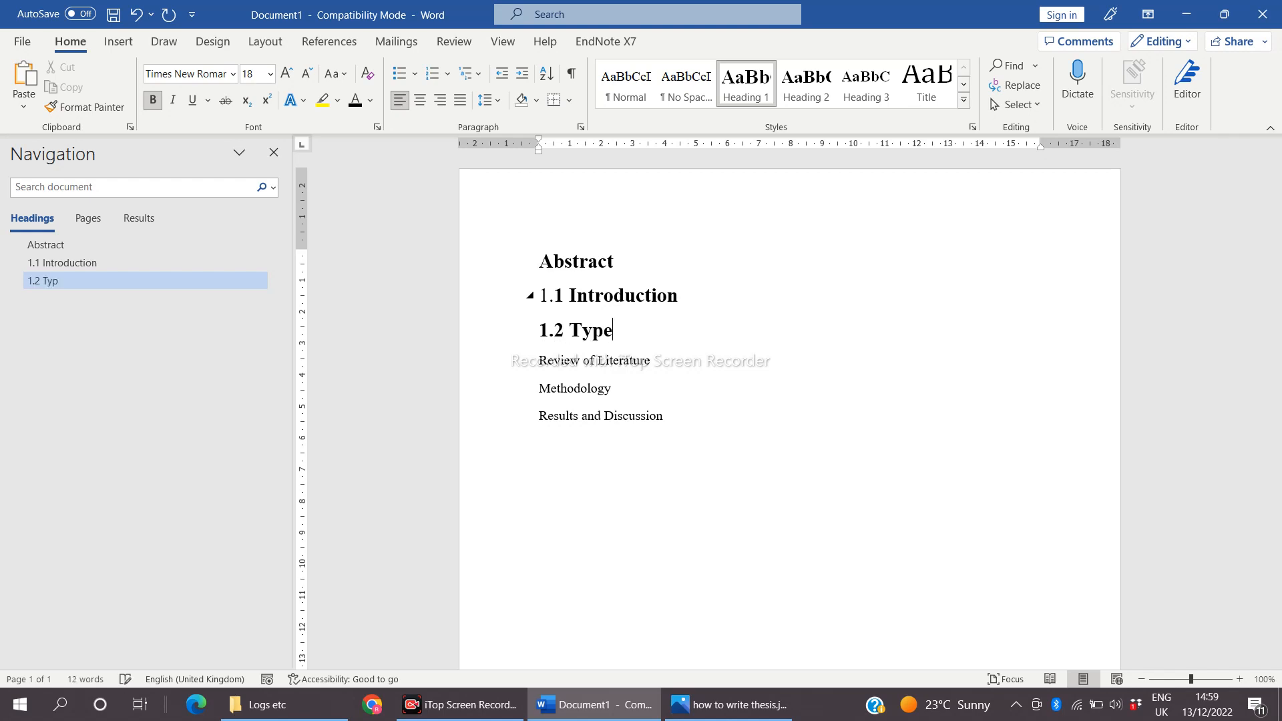
type("s of Nanostr")
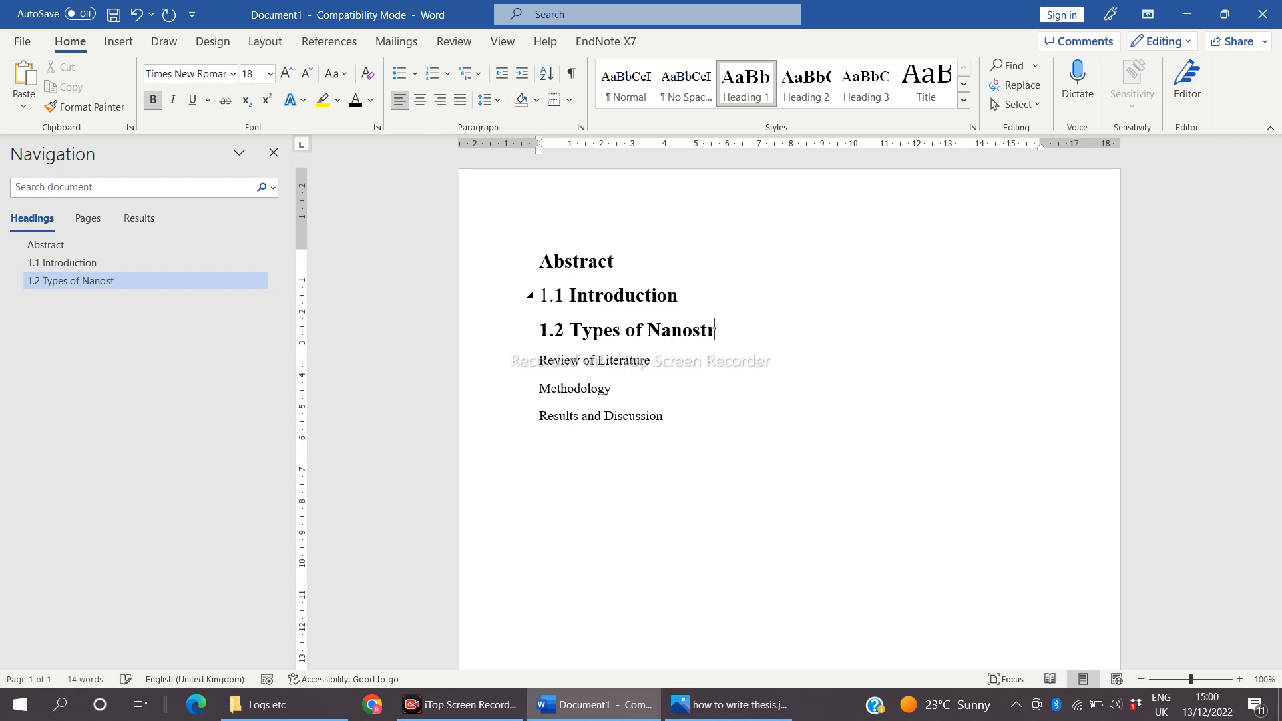
type("ucturs")
left_click(739, 330)
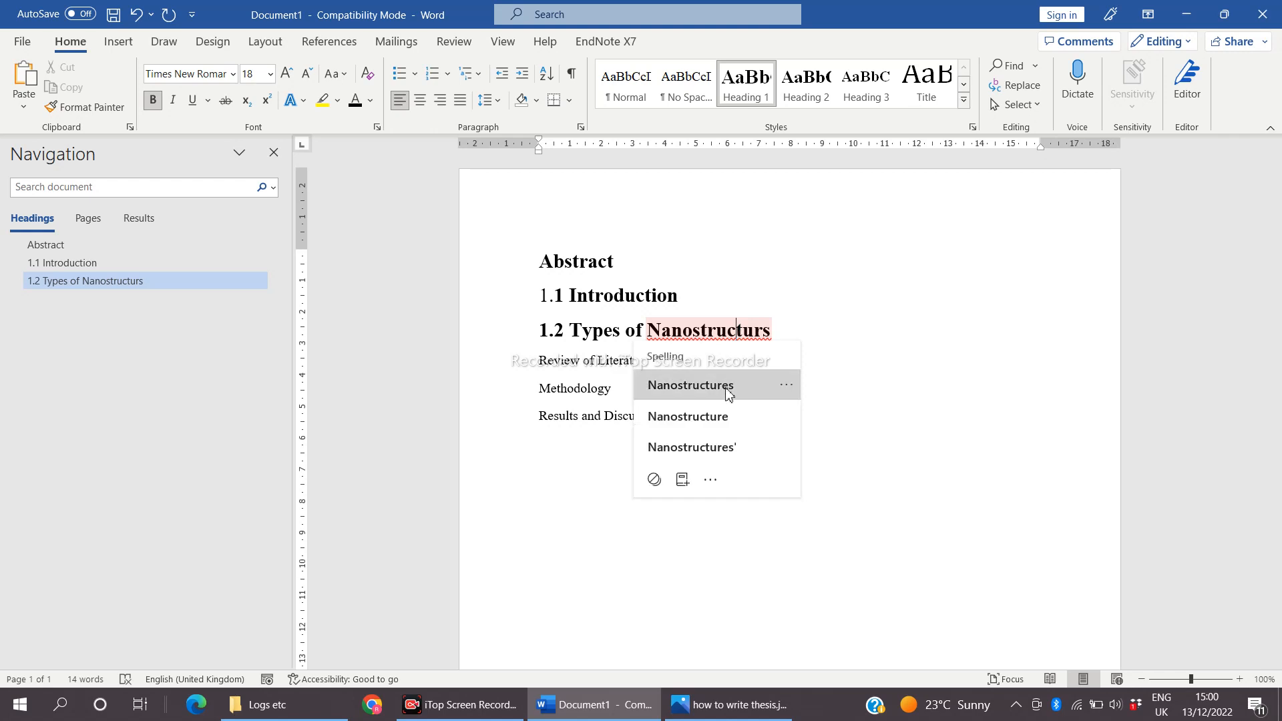
left_click(728, 389)
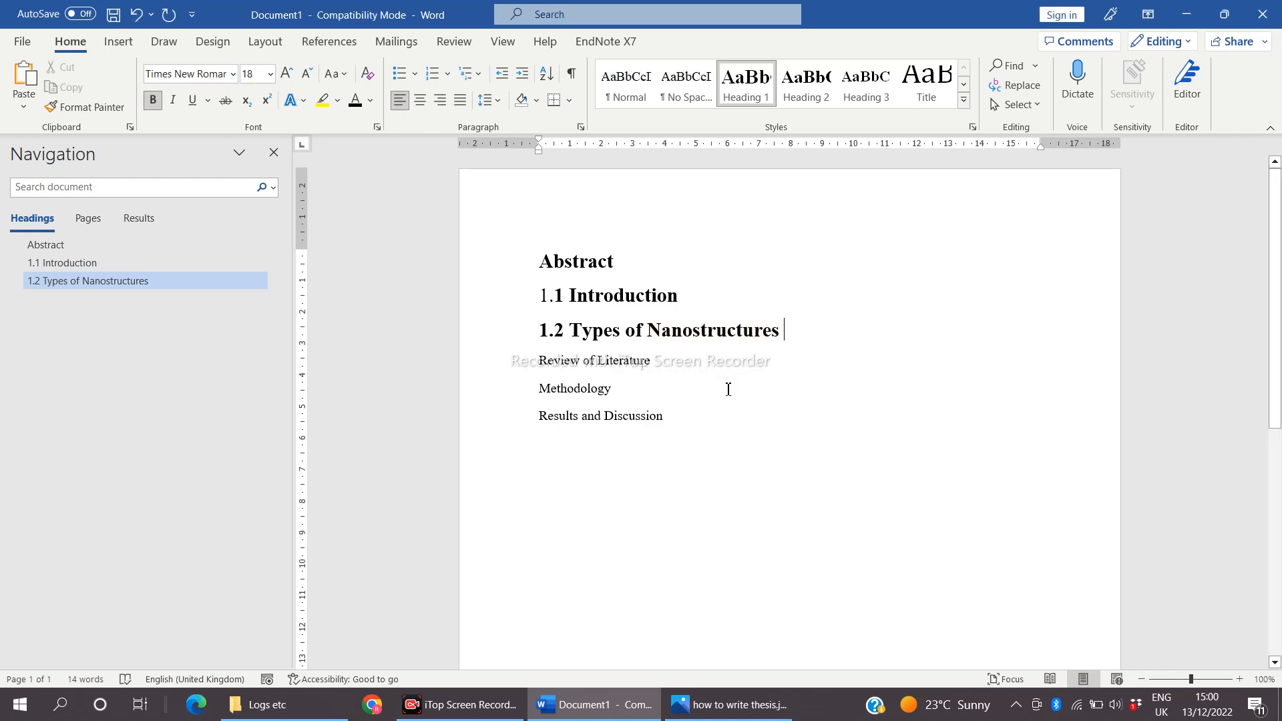
Step: Add the line "a.Nanoparticles" below the 1.2 heading and apply the Heading 2 style to it
key("Return")
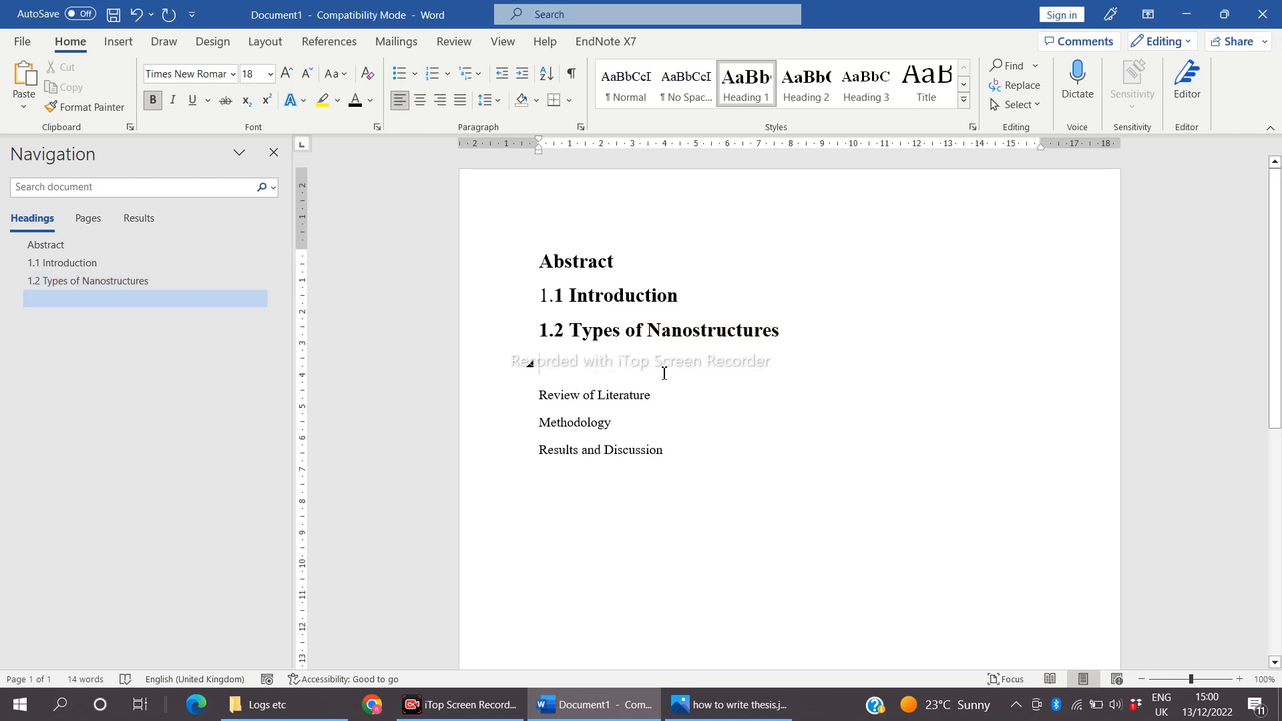
type("1")
key("BackSpace")
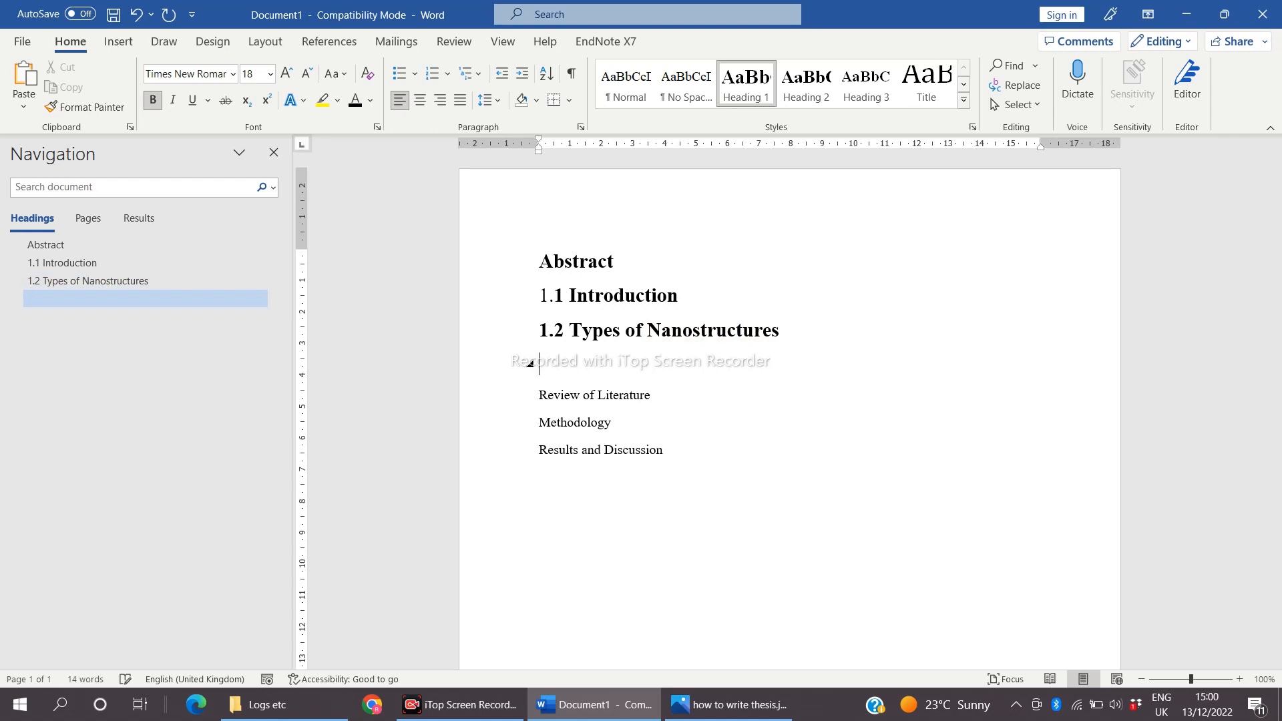
type("a.Nanoparticles")
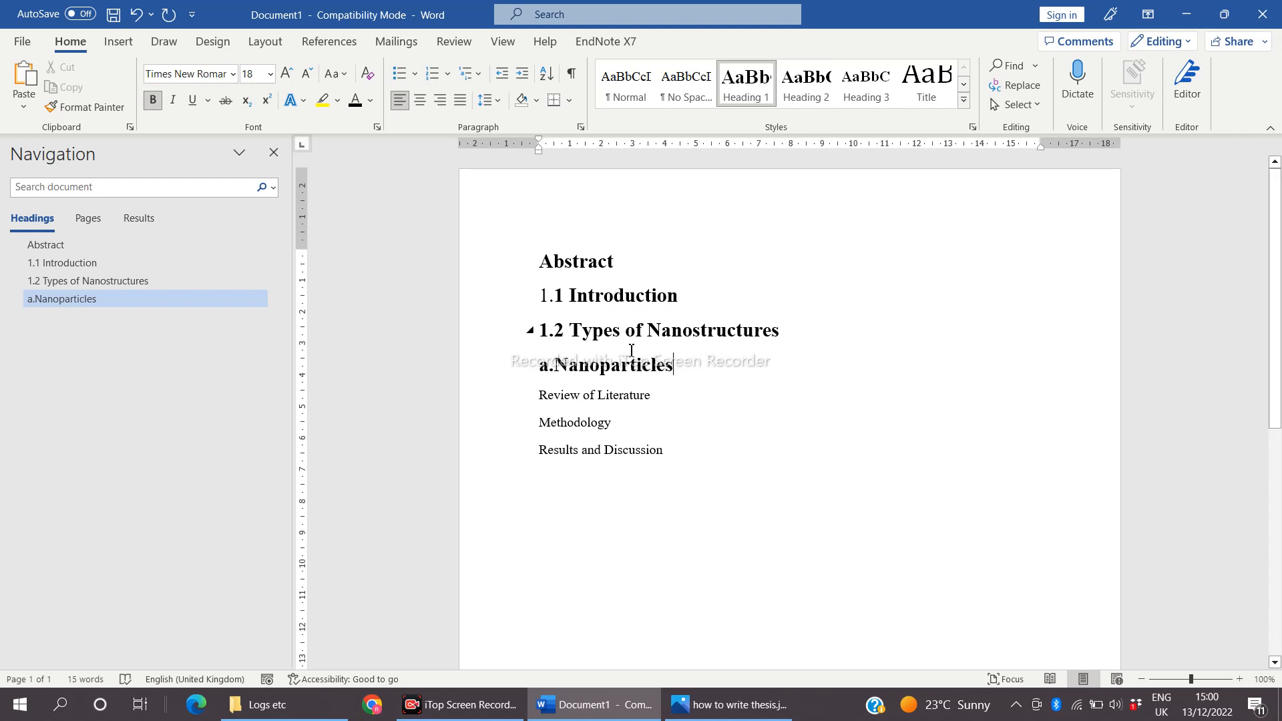
left_click(799, 99)
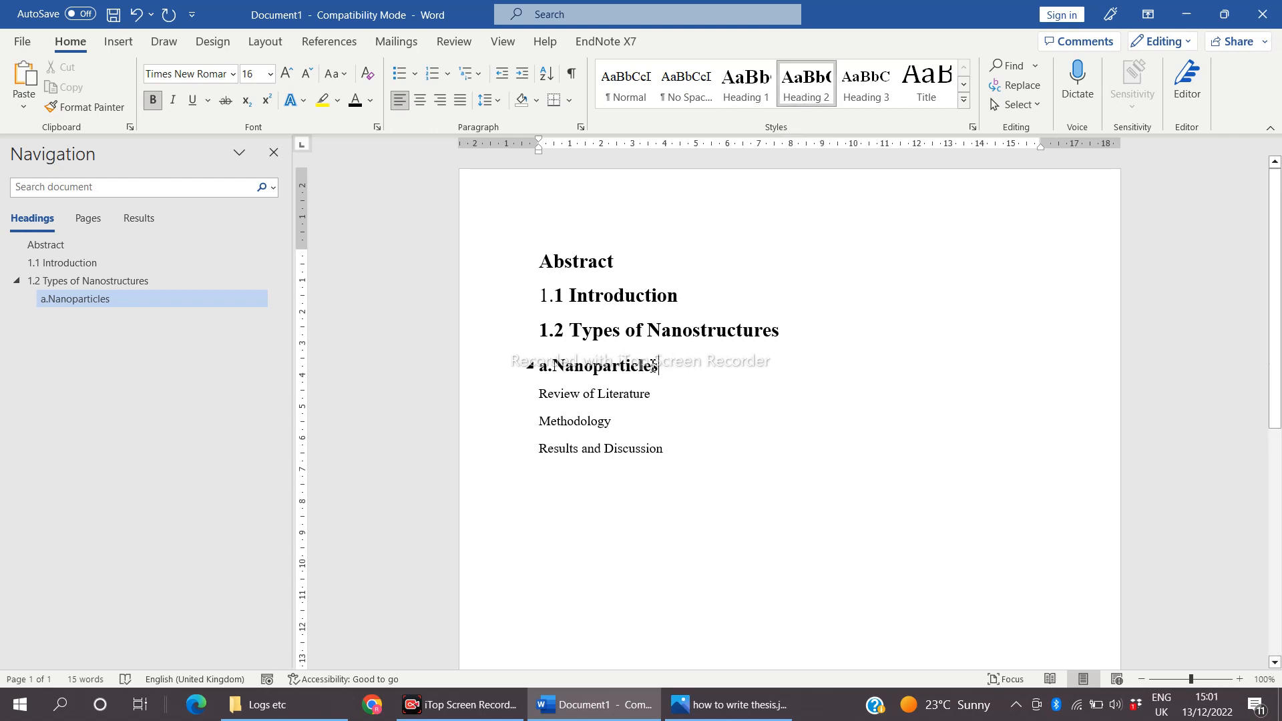
Step: Compare the font sizes of the 1.2 heading and the Nanoparticles subheading, and insert a space after "a." in the subheading
left_click(633, 332)
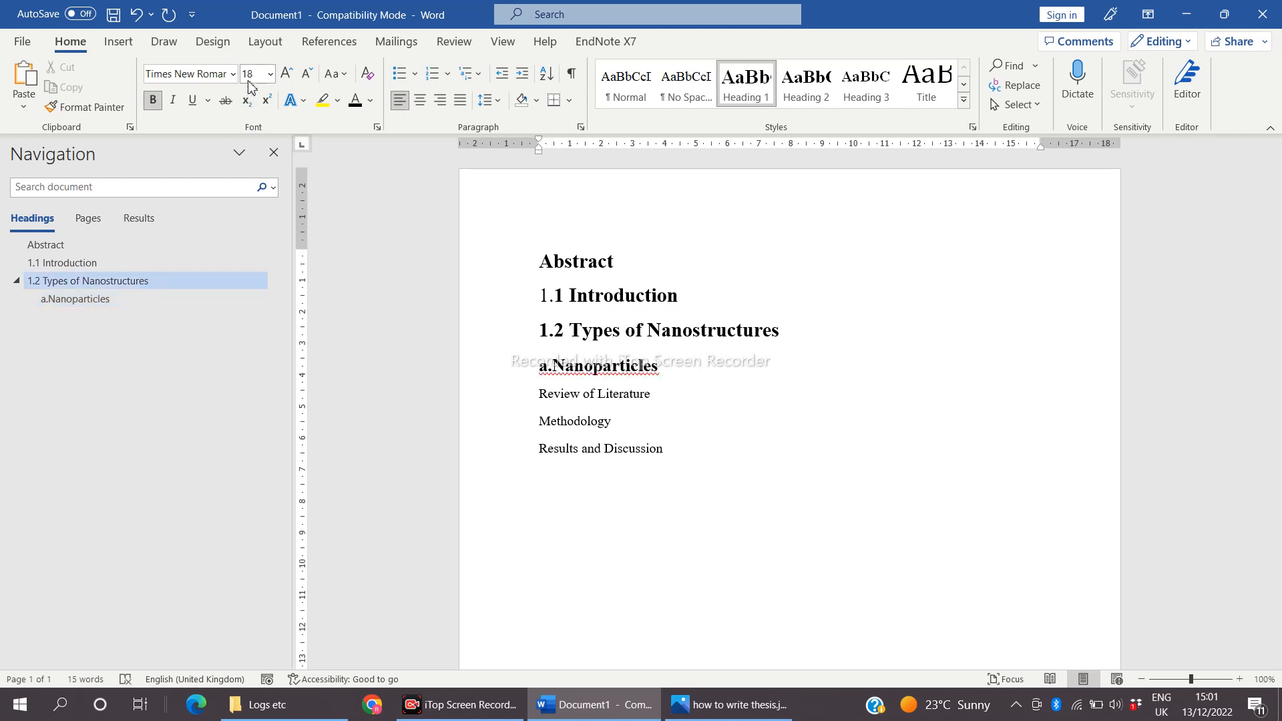
left_click(576, 371)
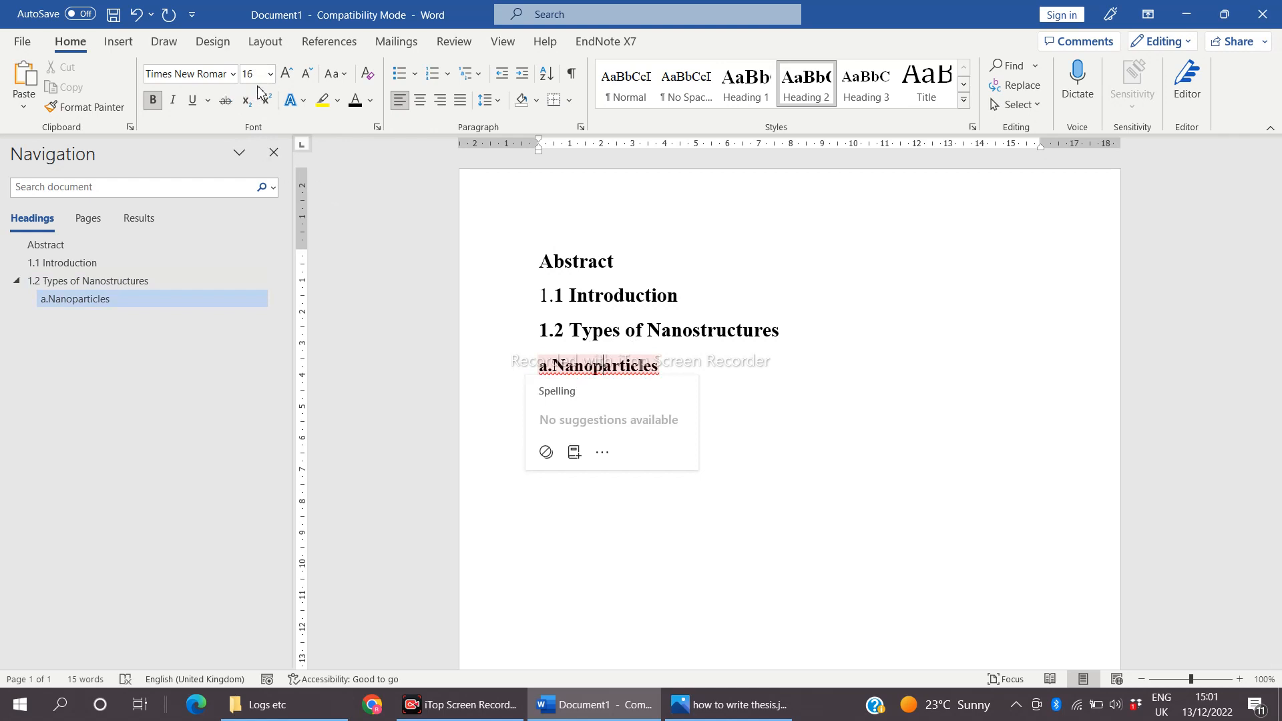
left_click(790, 399)
left_click(554, 367)
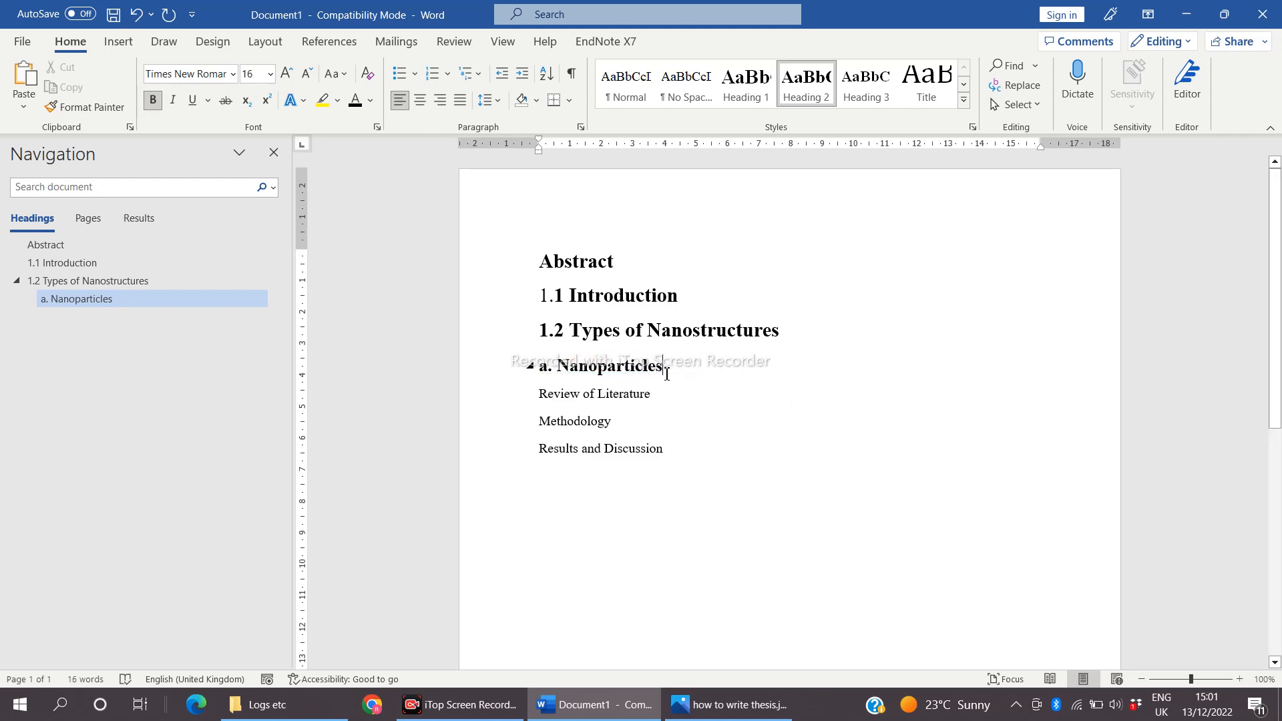
Step: Add the lines "i. ZnO" and "ii. FeO" below the a. Nanoparticles subheading
key("Return")
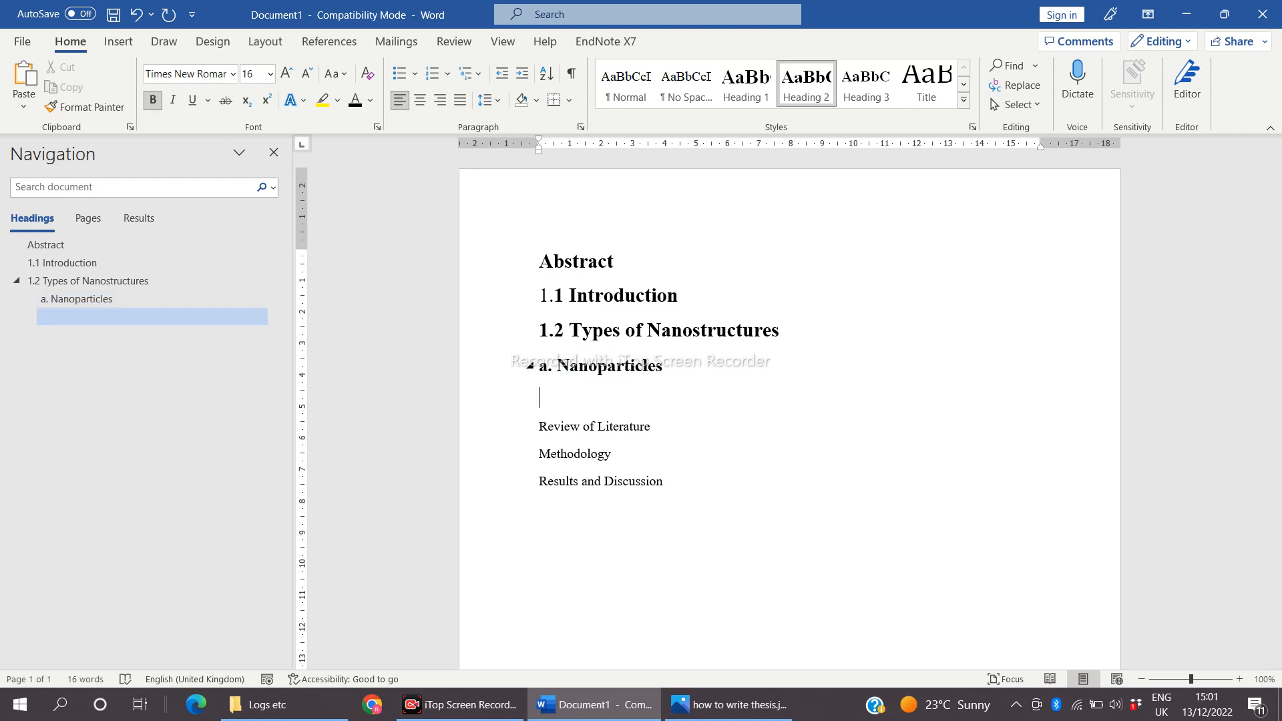
type("i. Z")
type("nO")
key("Return")
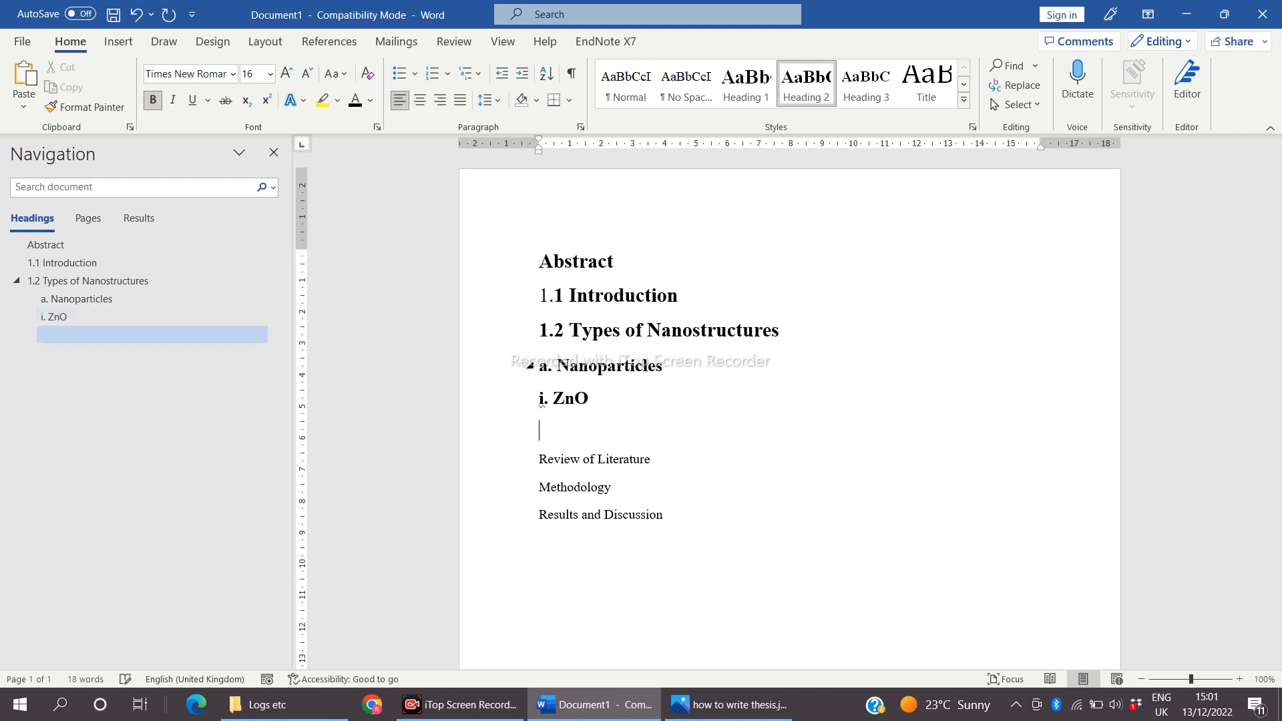
type("ii. FeO")
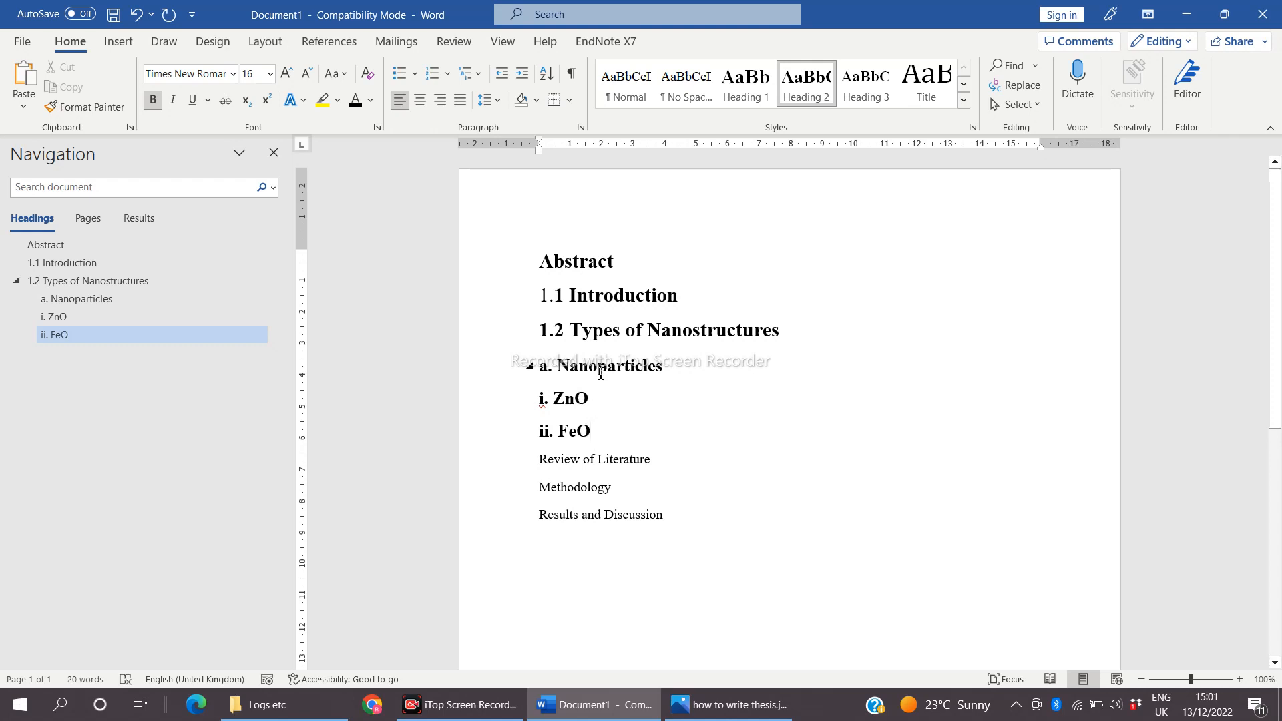
Step: Apply the Heading 3 style to the ZnO and FeO lines
left_click_drag(576, 430, 540, 399)
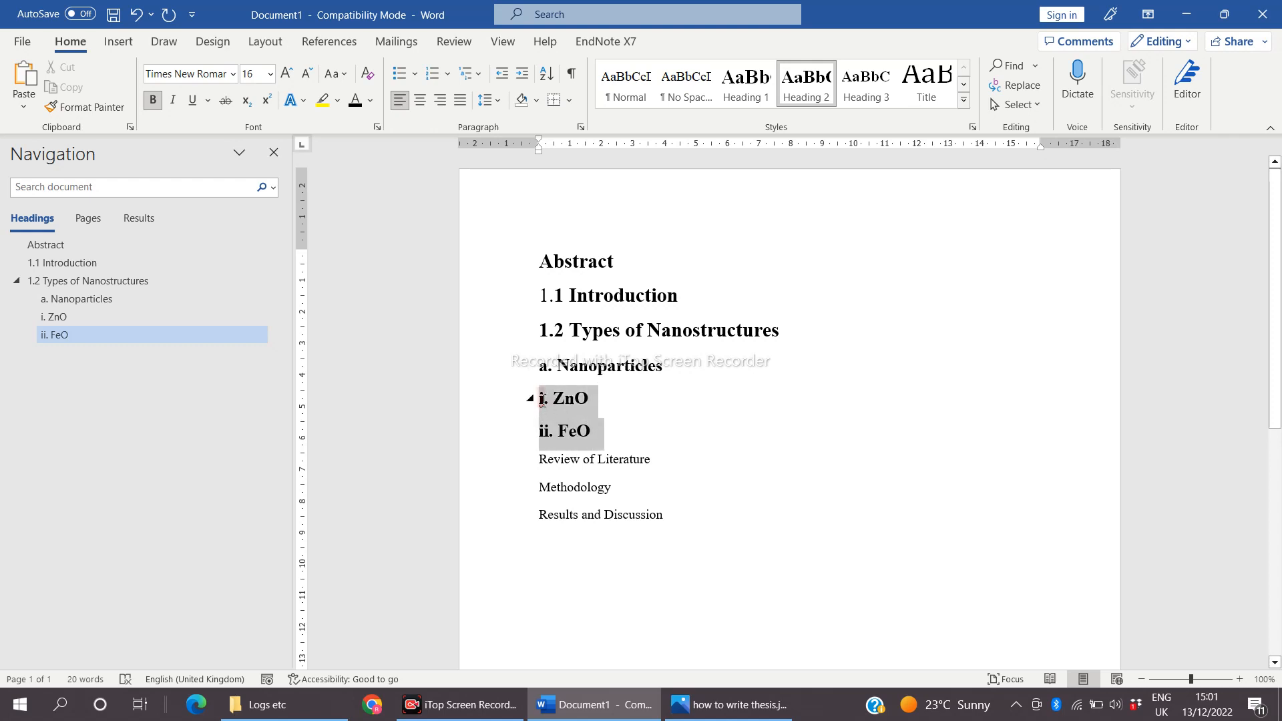
left_click(867, 95)
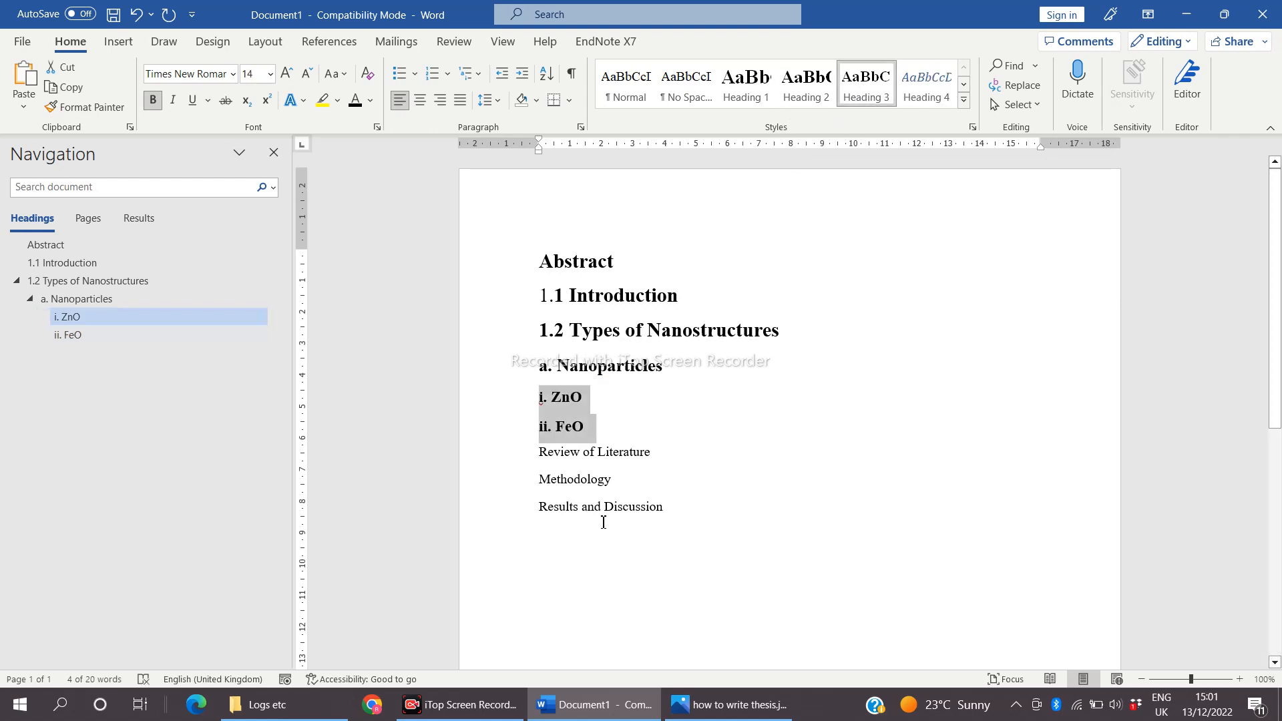
left_click(613, 400)
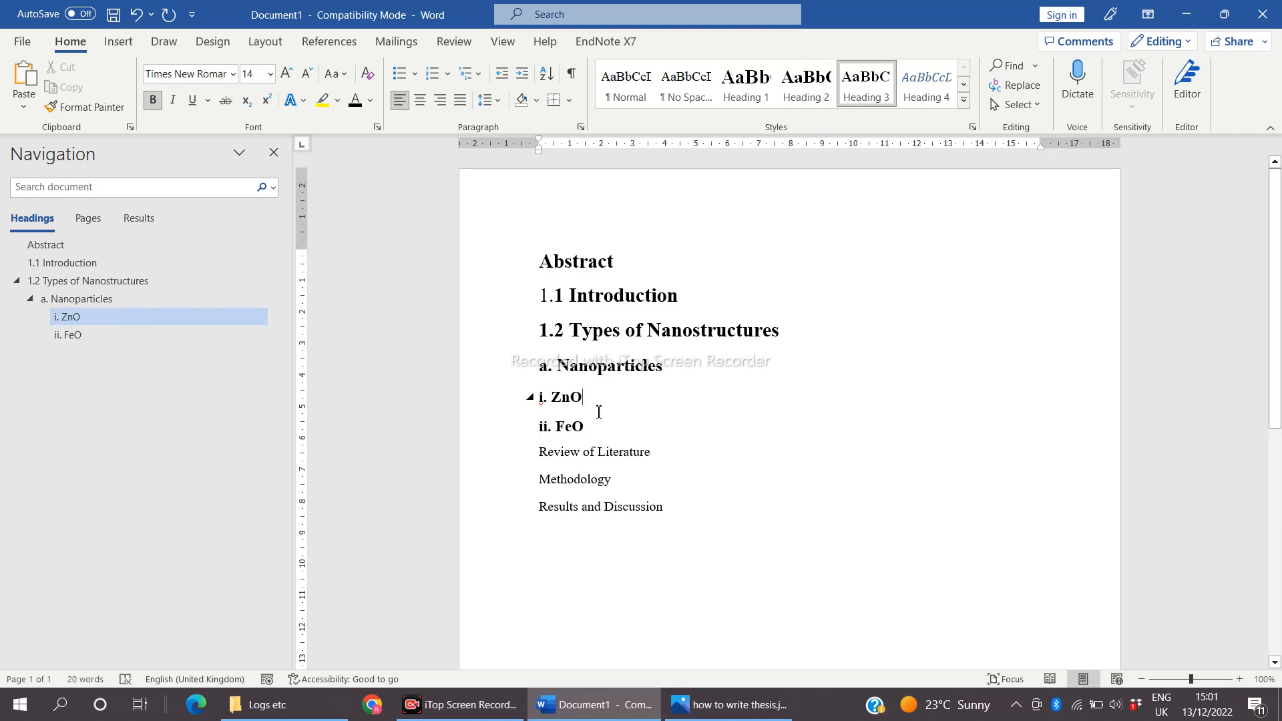
Step: Apply the Heading 1 style to the Review of Literature, Methodology, and Results and Discussion lines
left_click(557, 458)
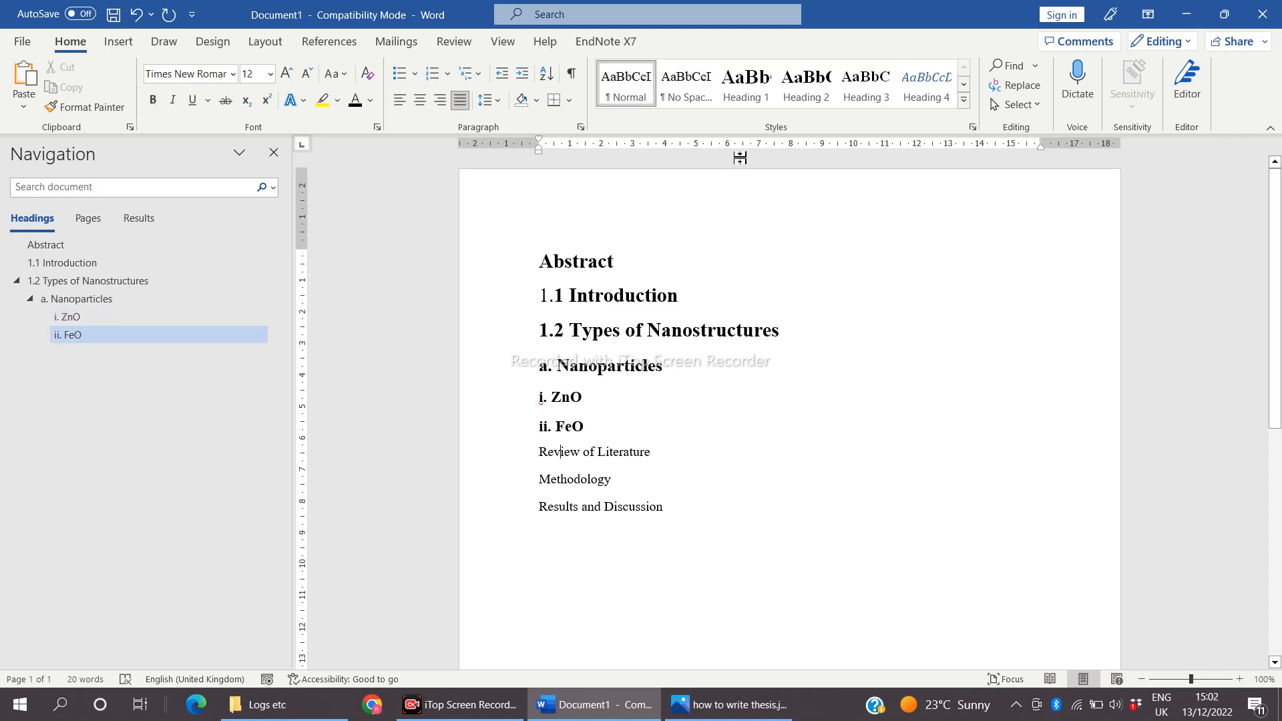
left_click(748, 85)
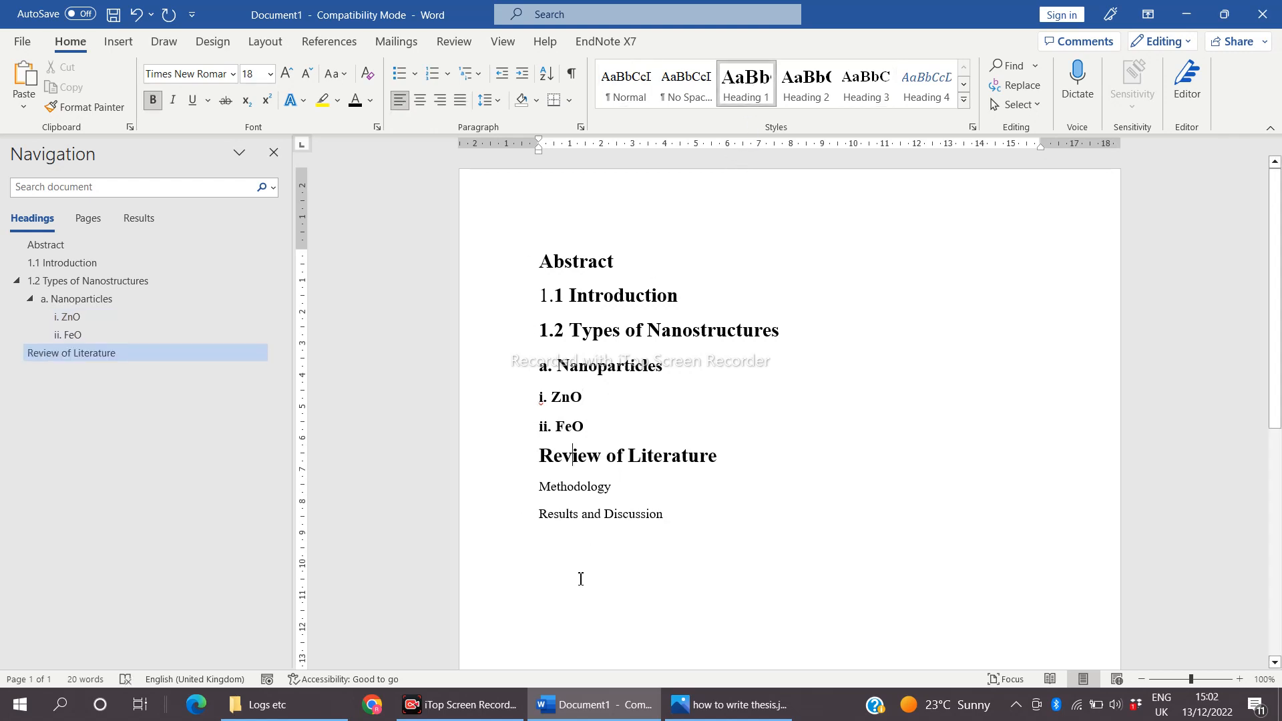
left_click(574, 486)
left_click(760, 100)
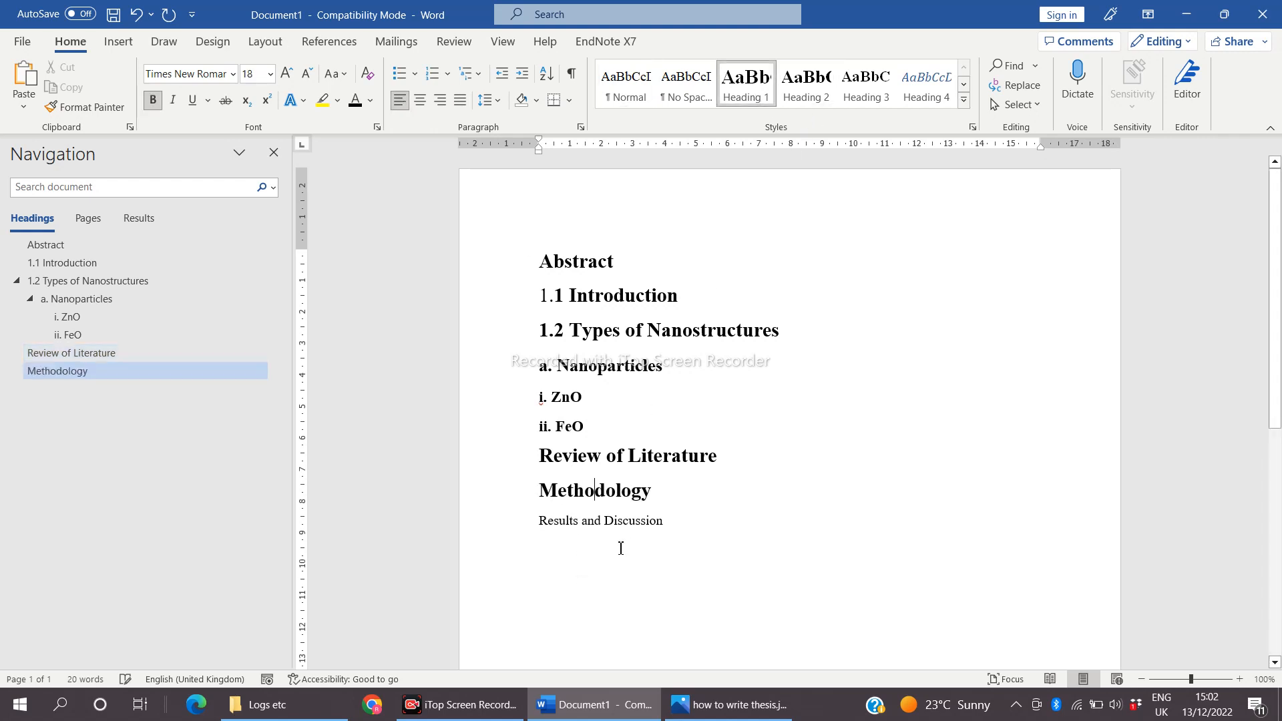
left_click(746, 85)
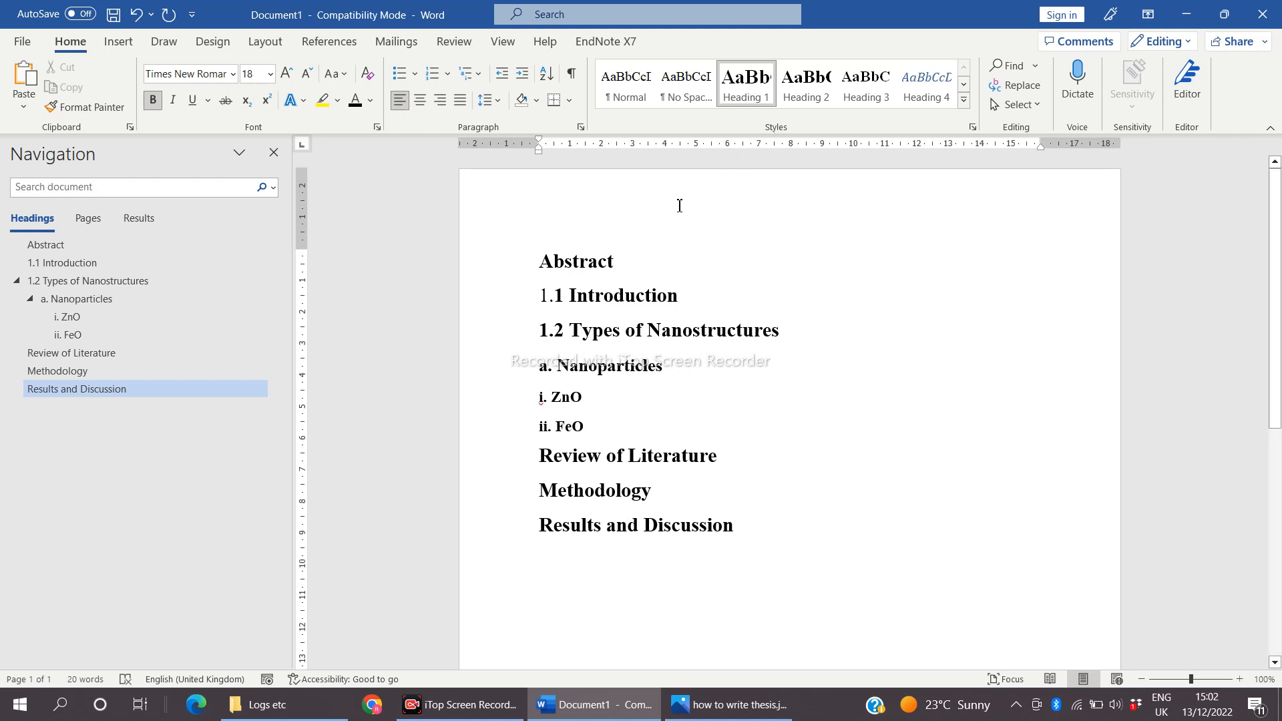
Step: Insert three blank lines above the Abstract heading and place the cursor on the second one
left_click(620, 258)
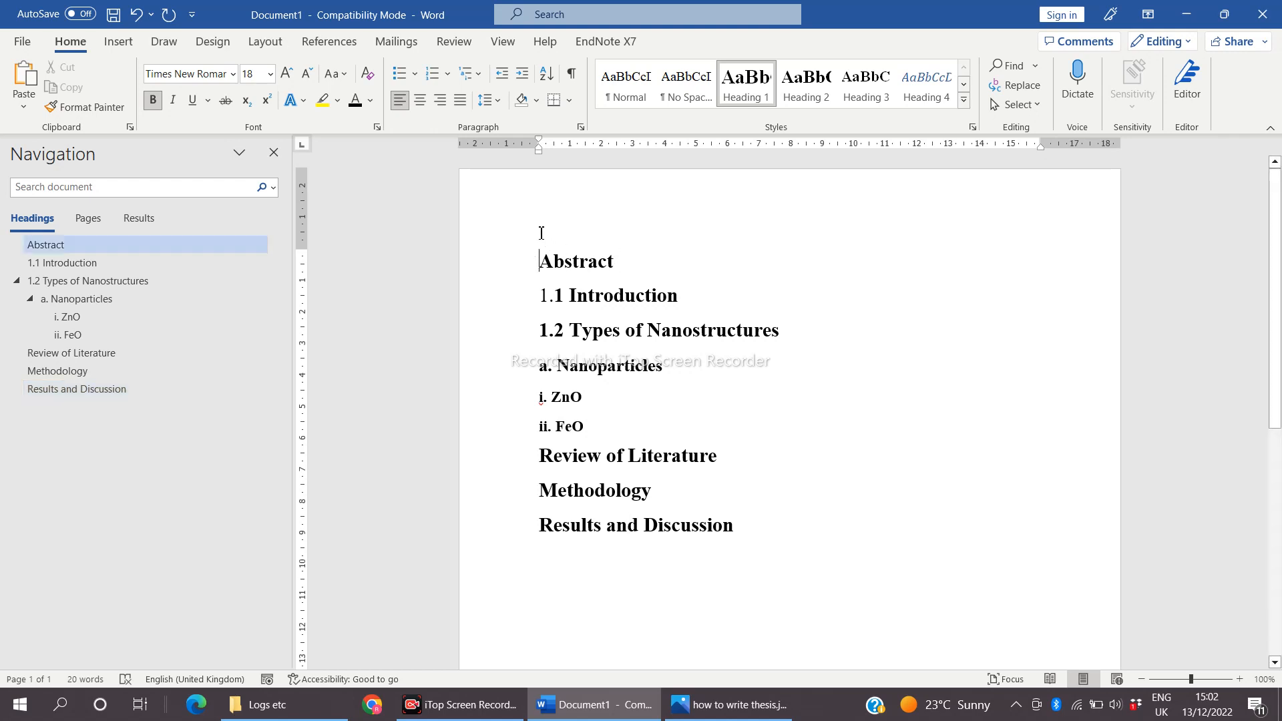
key("Return")
key("Return")
key("Return")
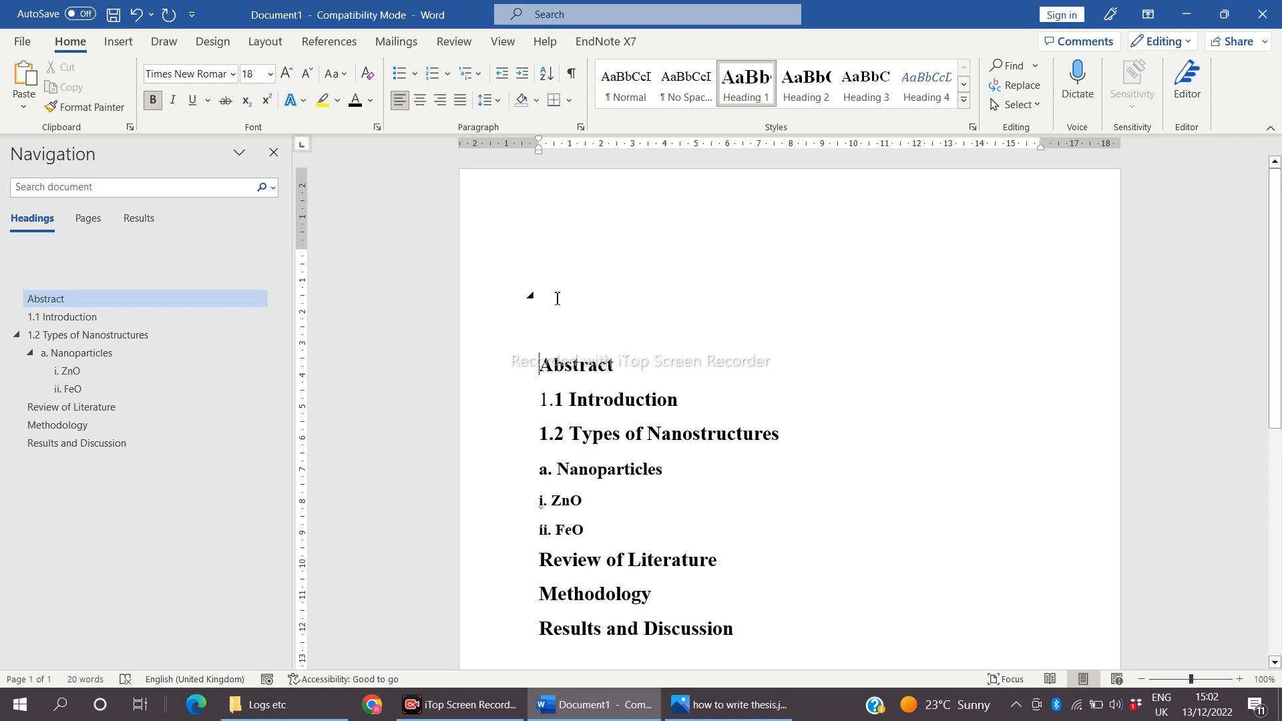
left_click(558, 298)
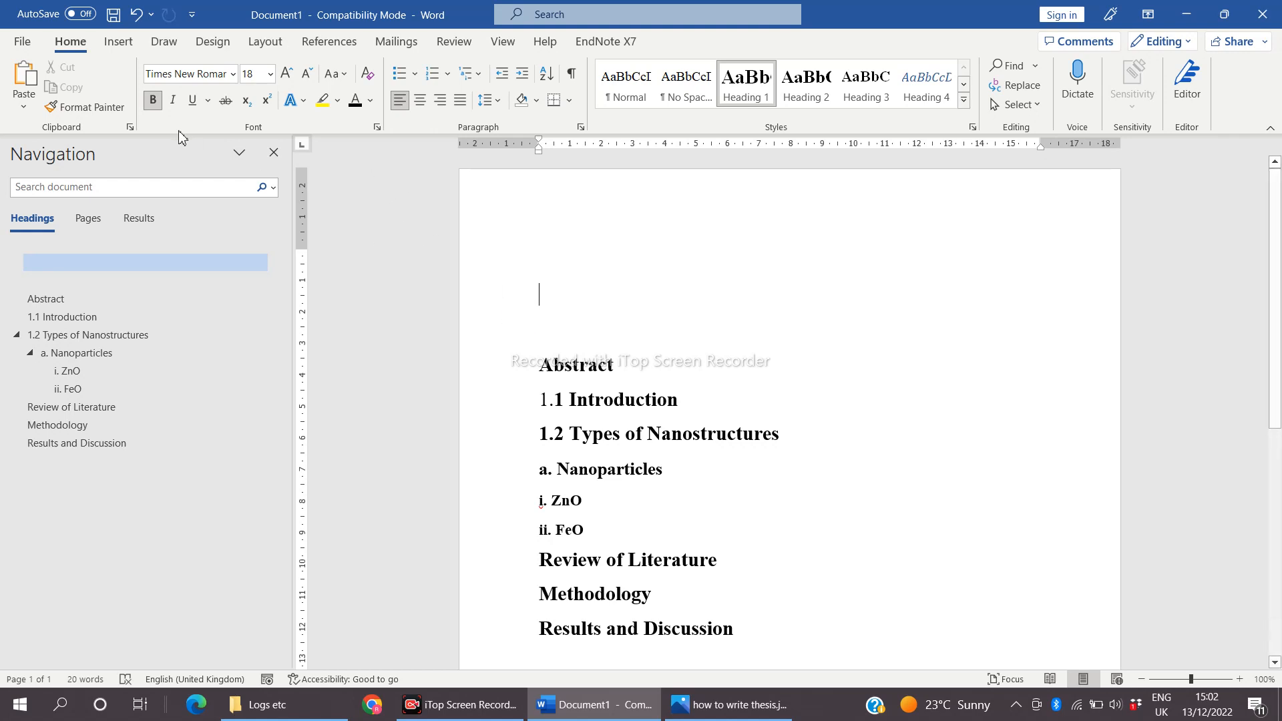
Step: Insert a table of contents in the Automatic Table 2 design on the blank line above Abstract
left_click(329, 42)
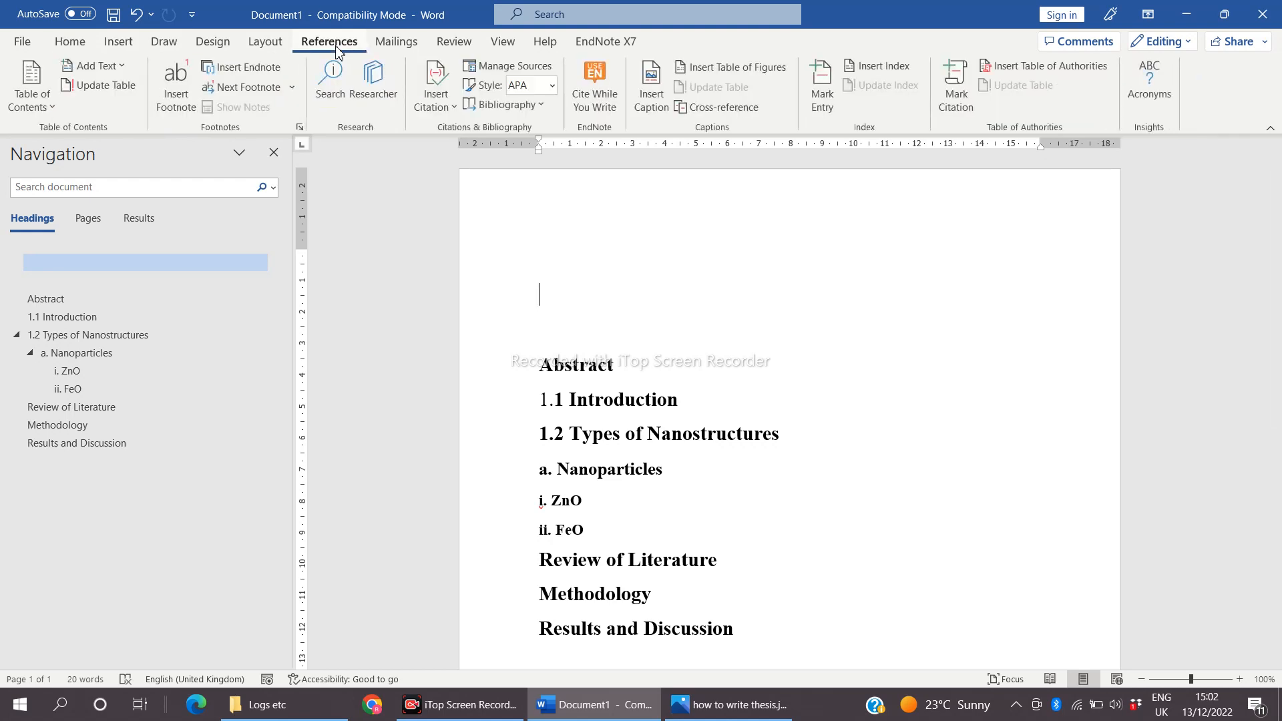
left_click(52, 107)
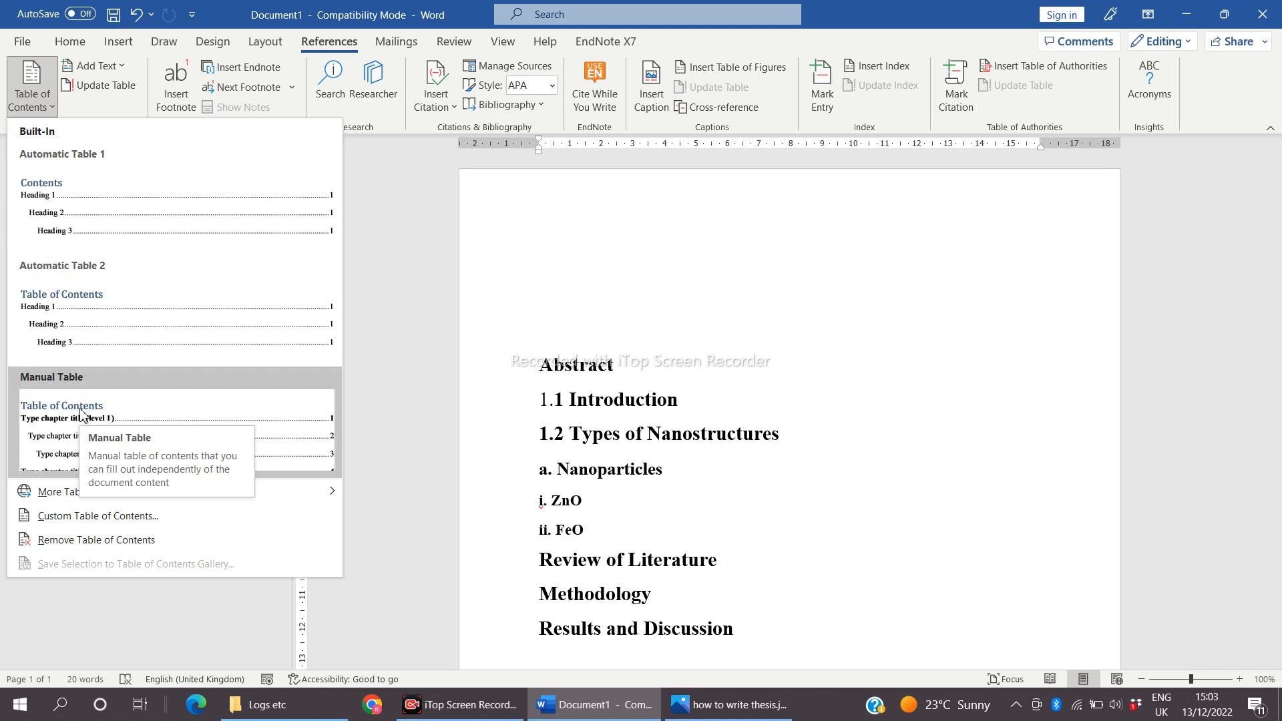
left_click(76, 341)
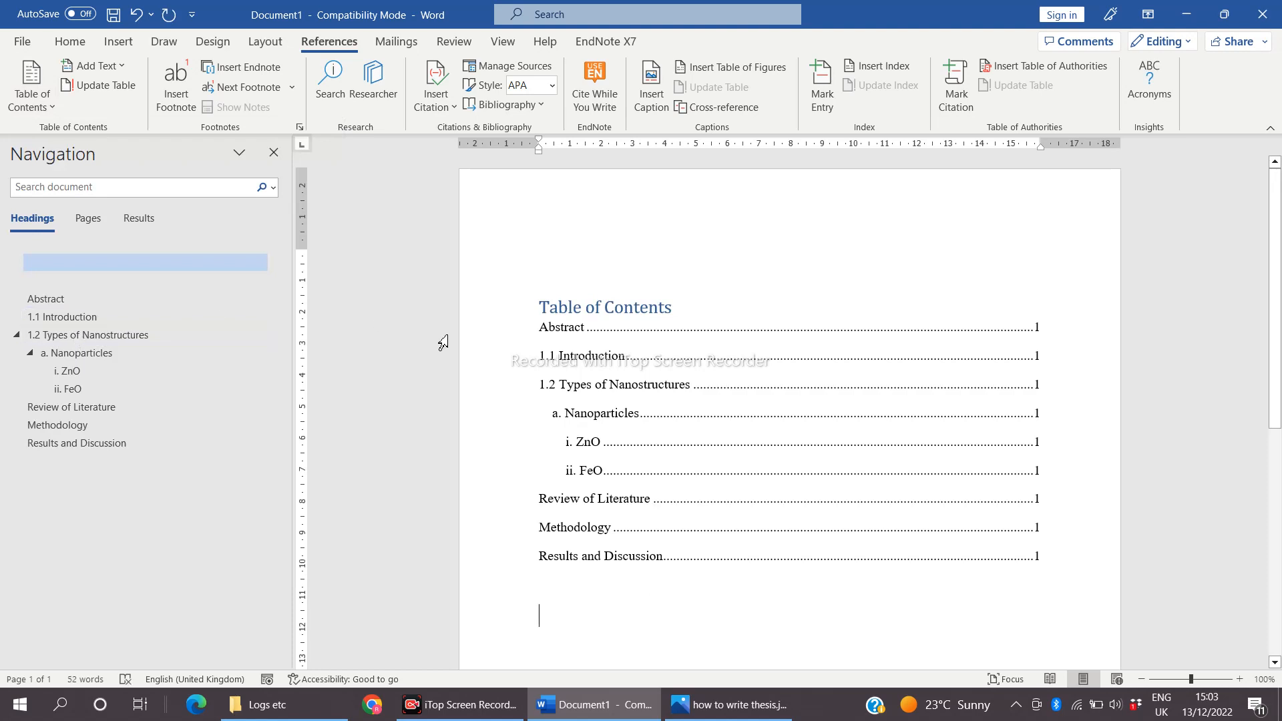
Step: Replace the table of contents with the Automatic Table 1 design
left_click(50, 110)
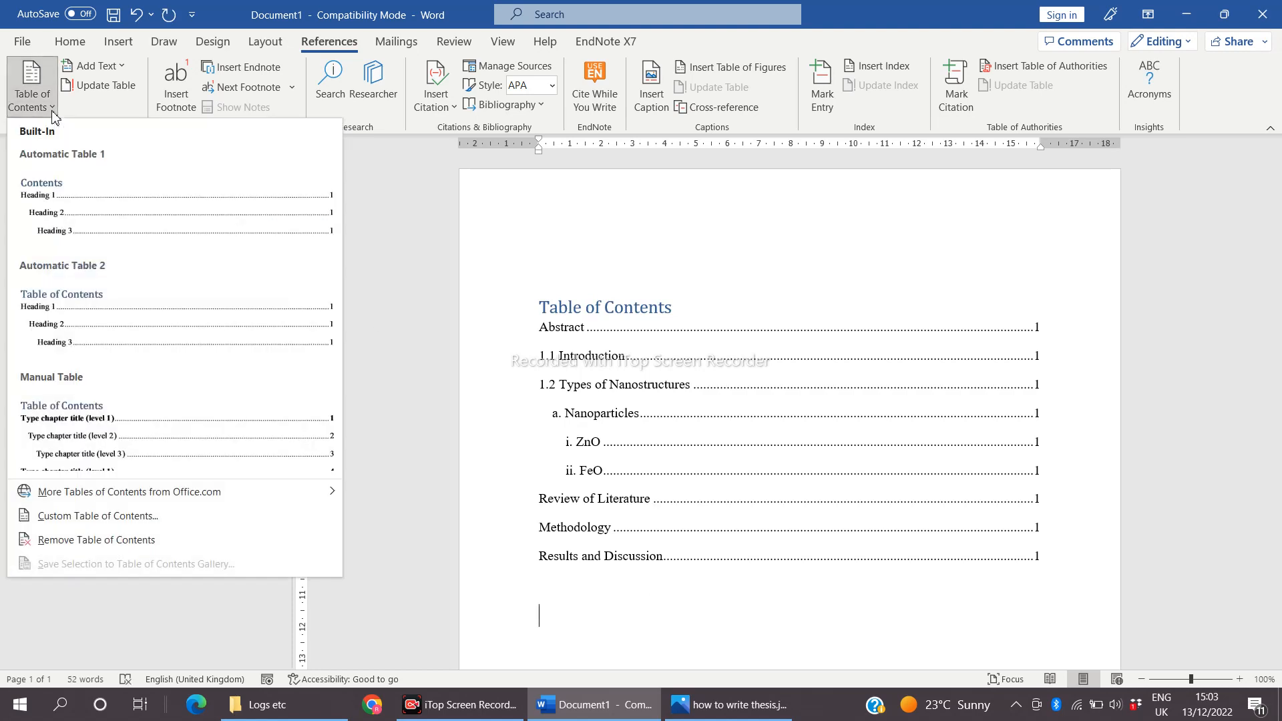
left_click(74, 215)
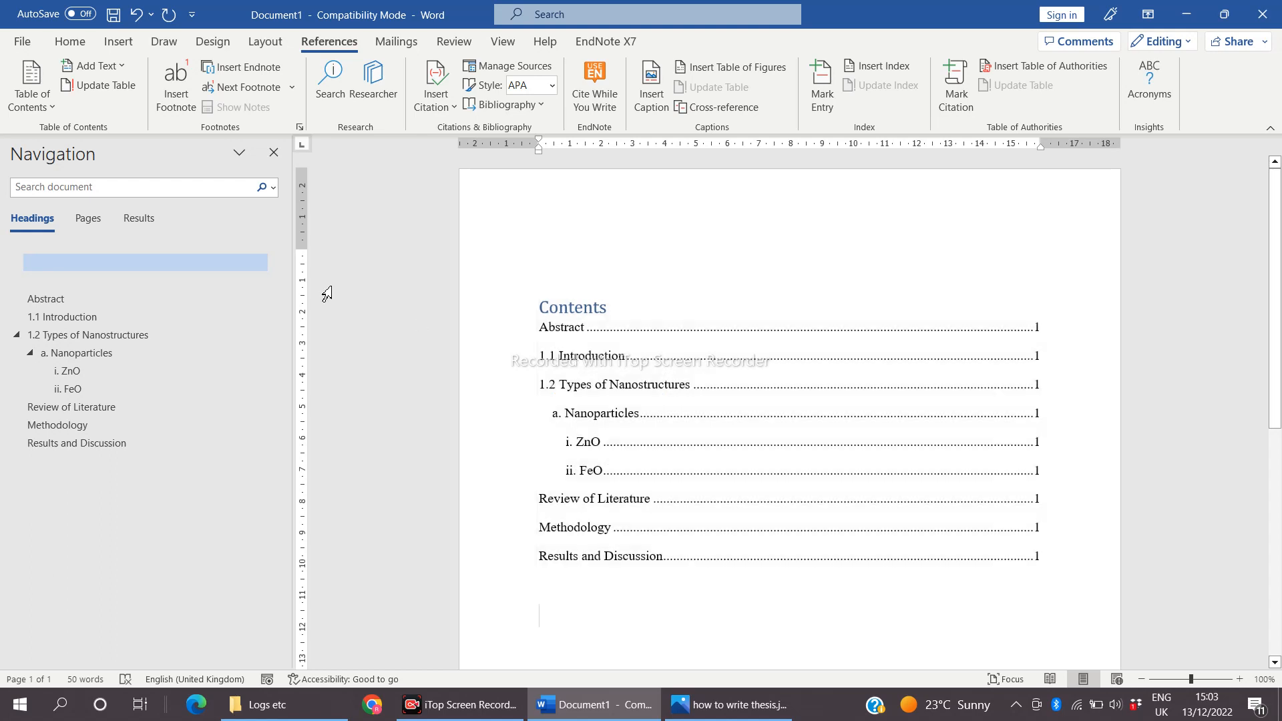
Step: Switch the table of contents to the Automatic Table 2 design, then replace it with the Manual Table design and place the cursor after its first entry
left_click(48, 110)
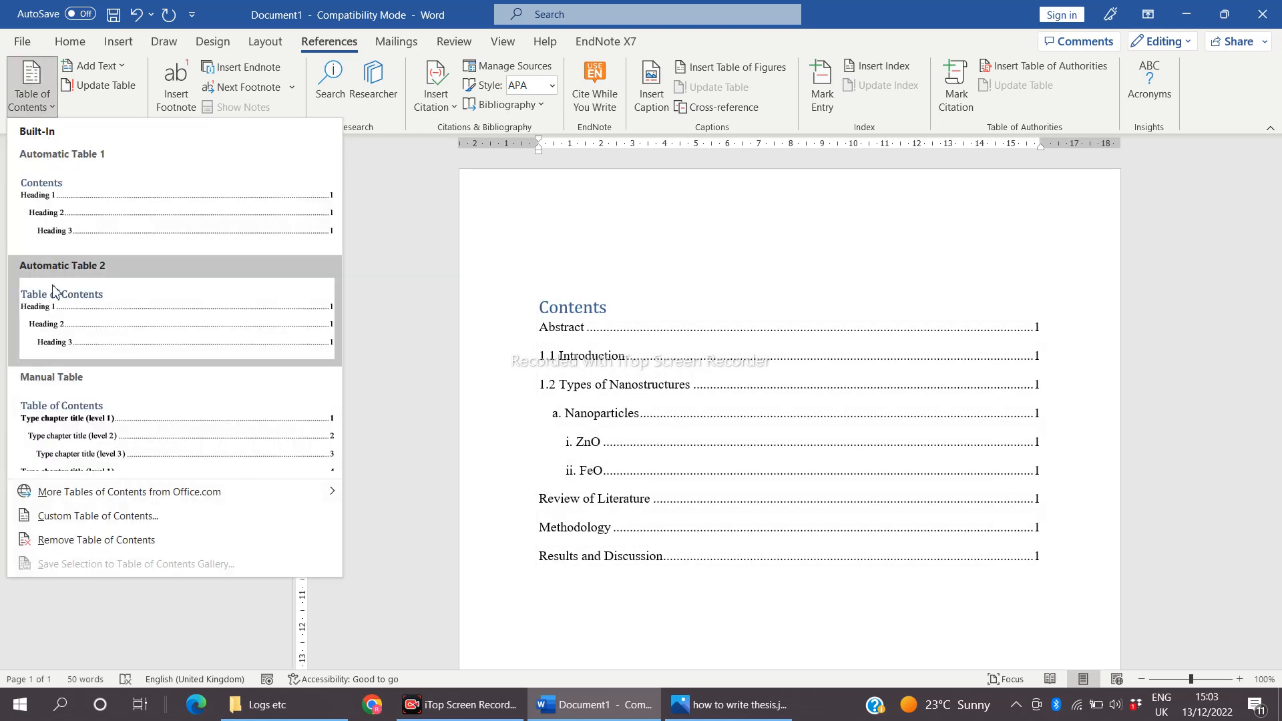
left_click(61, 332)
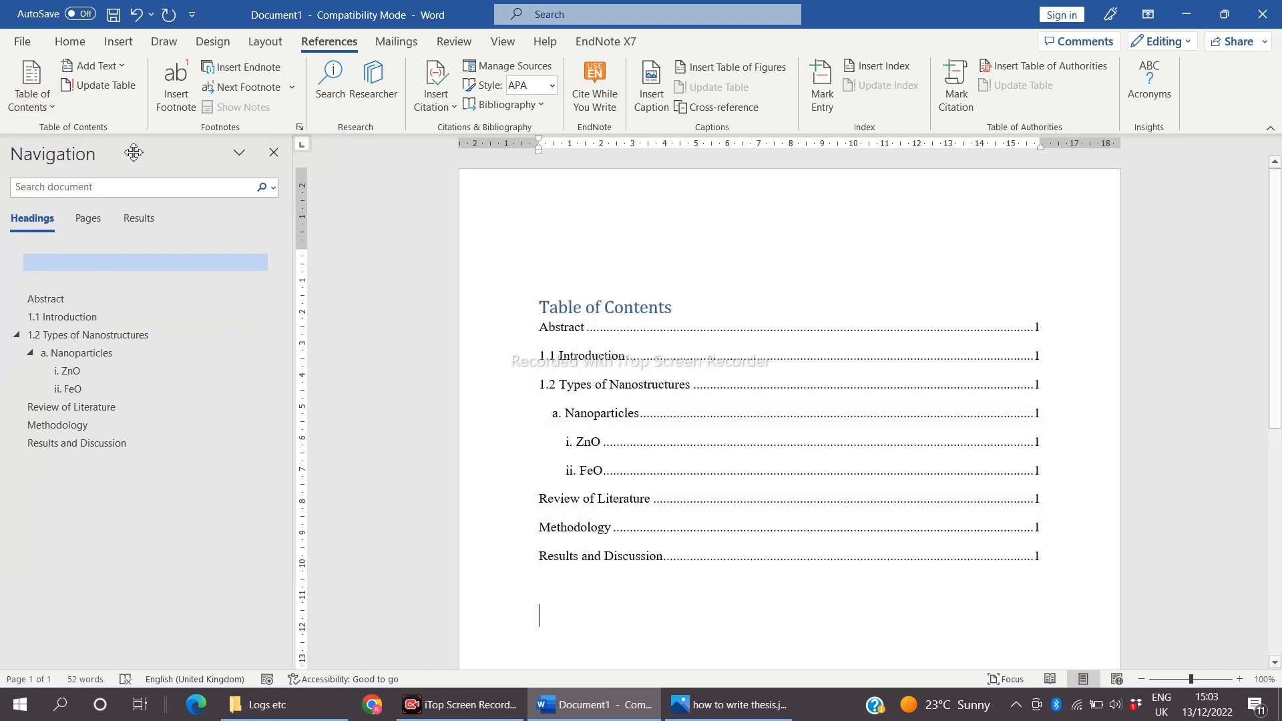
left_click(46, 103)
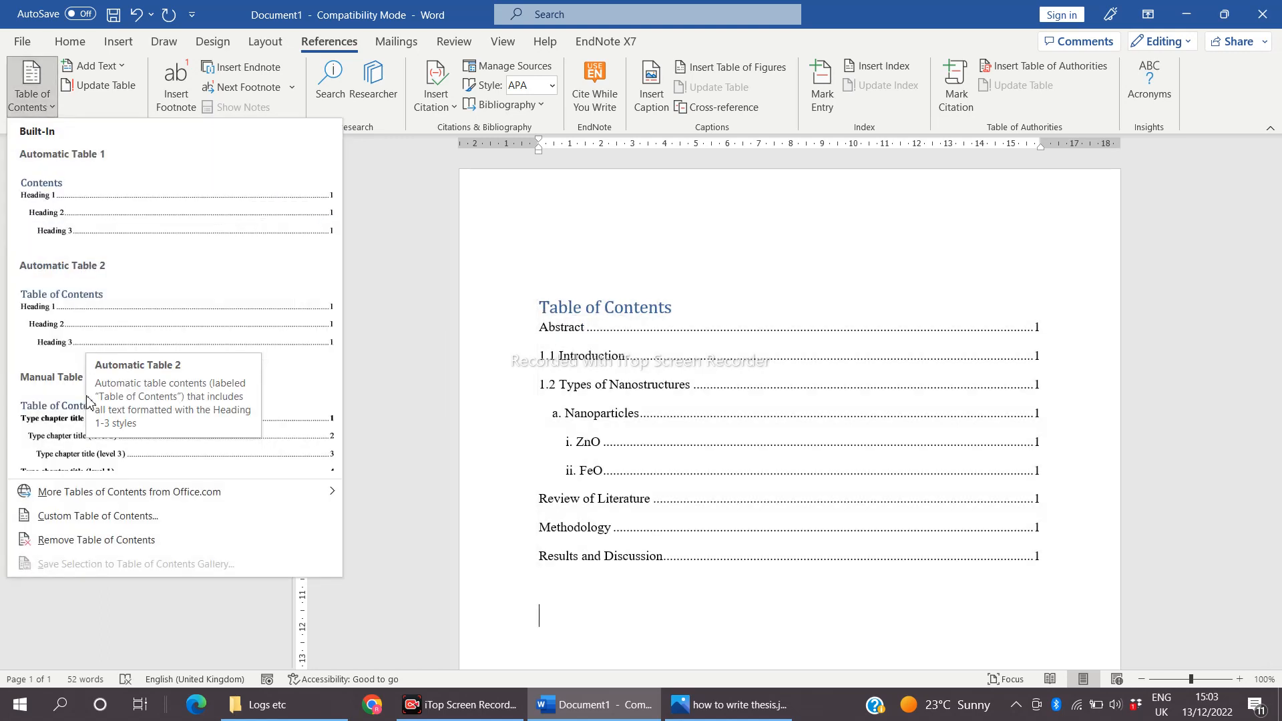
left_click(88, 427)
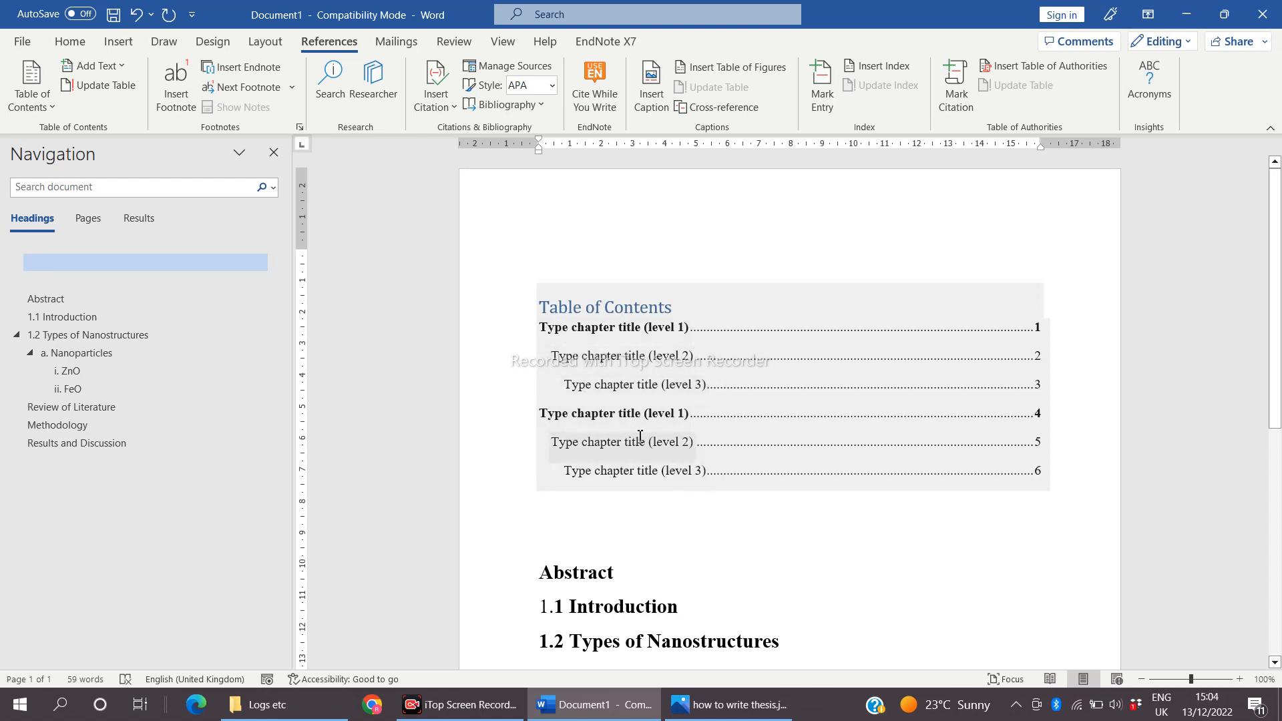
left_click(1040, 328)
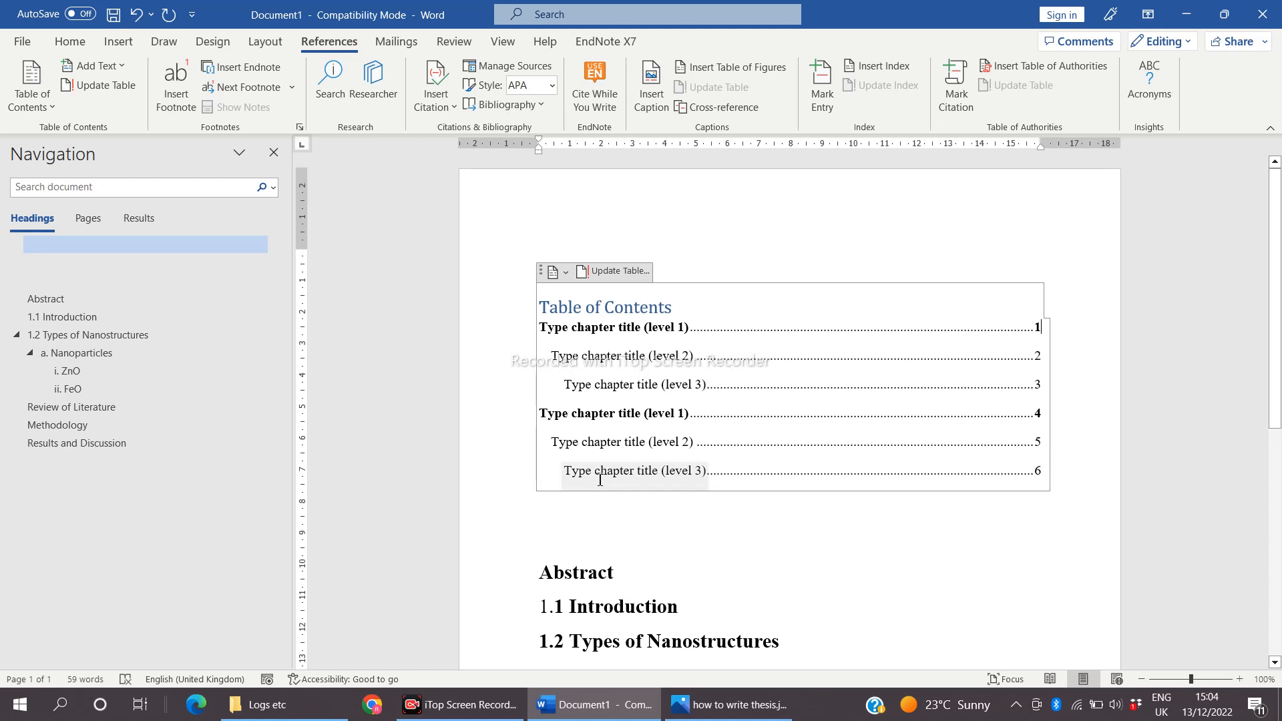
Step: Start a custom table of contents with a dotted tab leader and without hyperlinks instead of page numbers
left_click(50, 112)
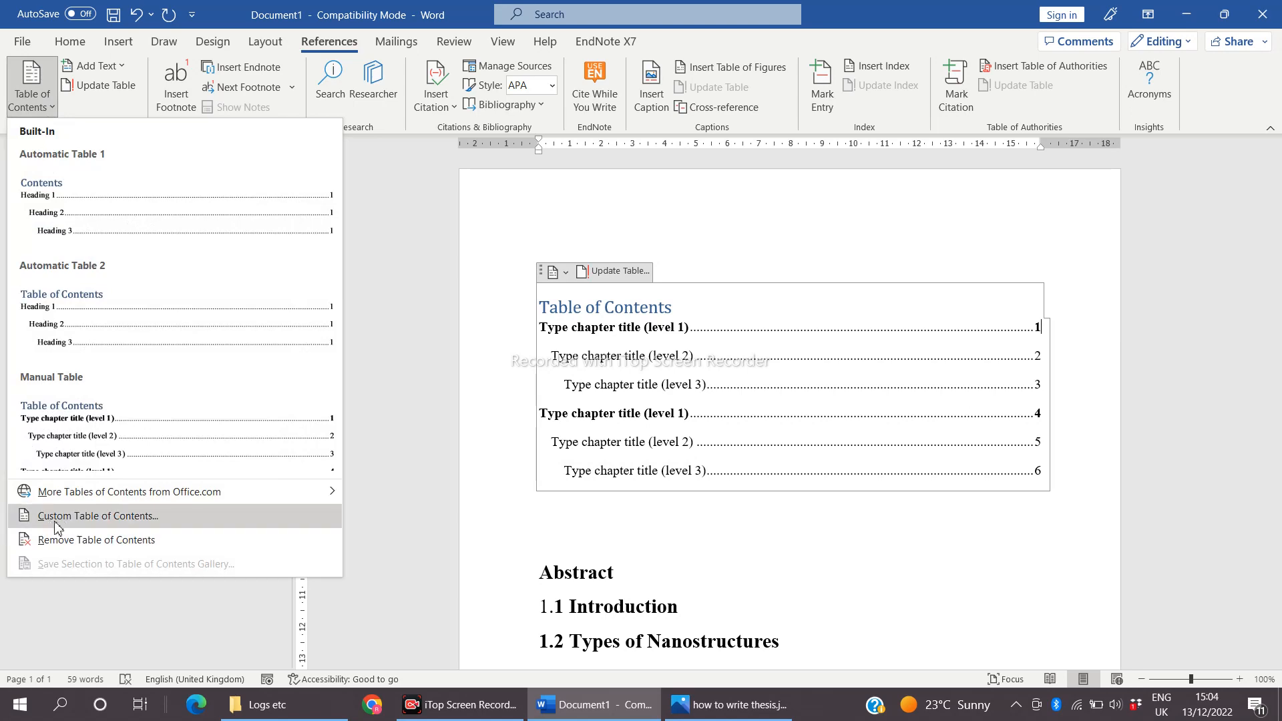
left_click(99, 522)
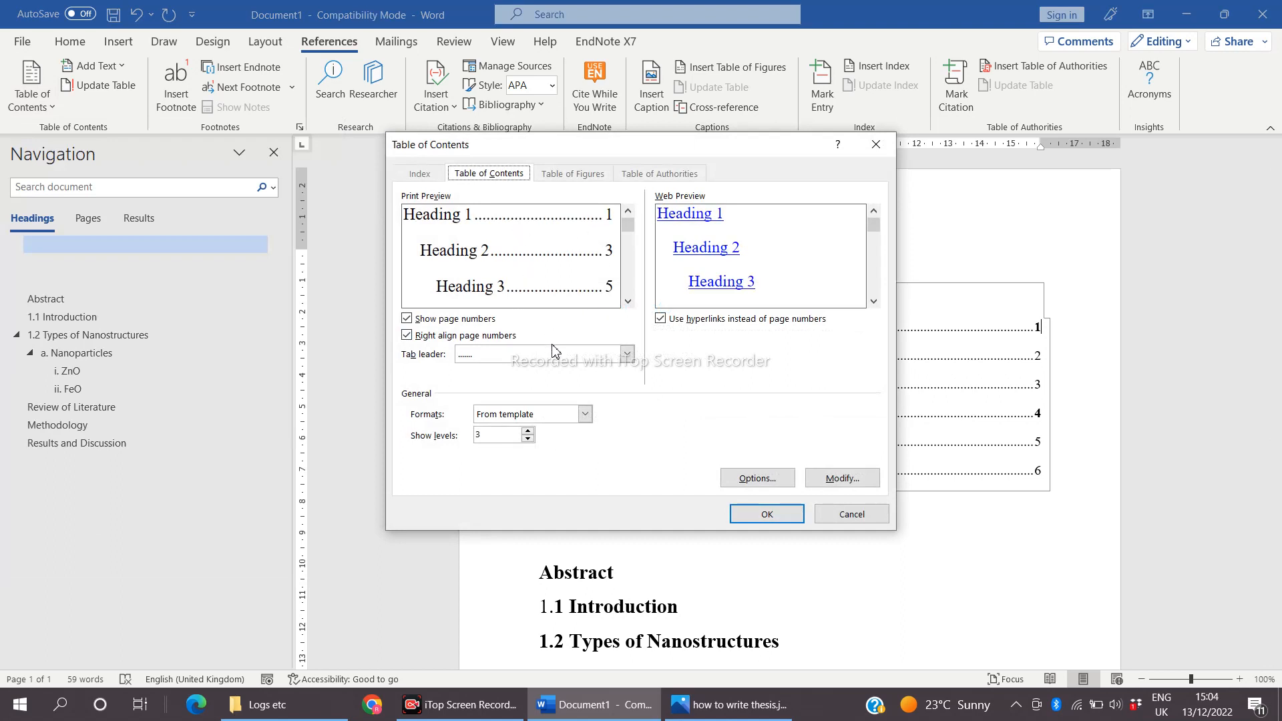
left_click(627, 354)
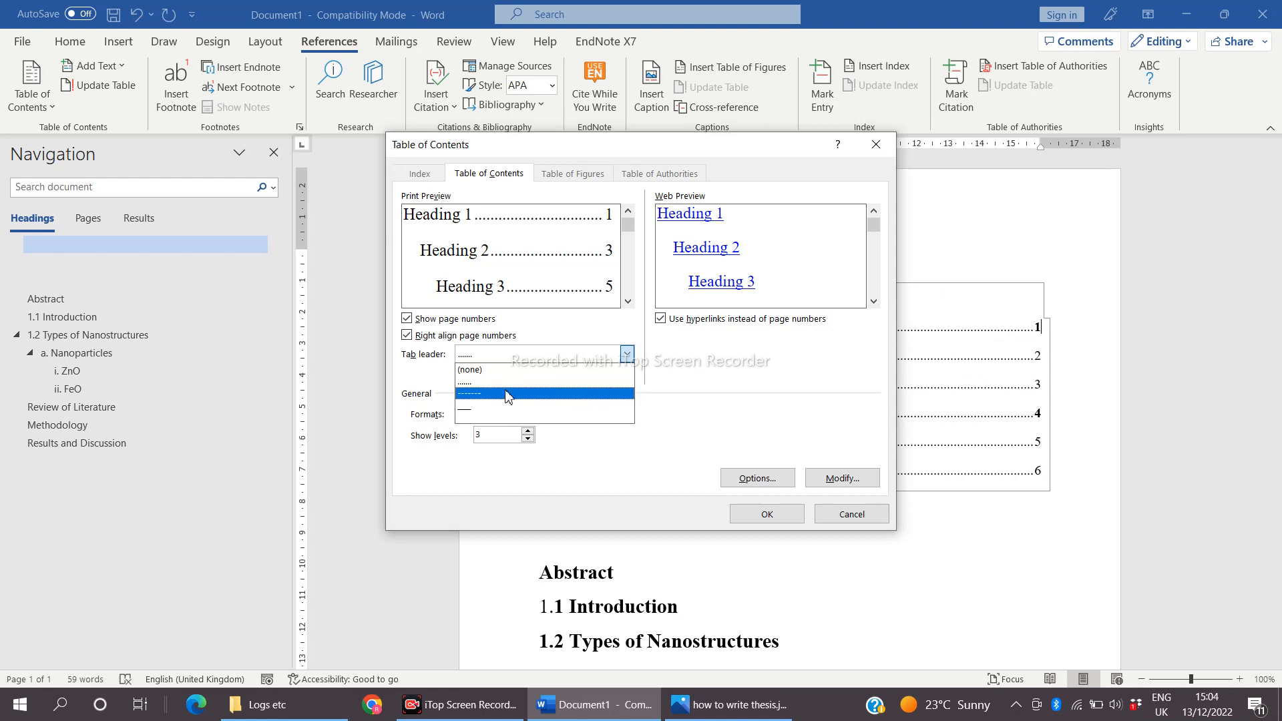
left_click(480, 384)
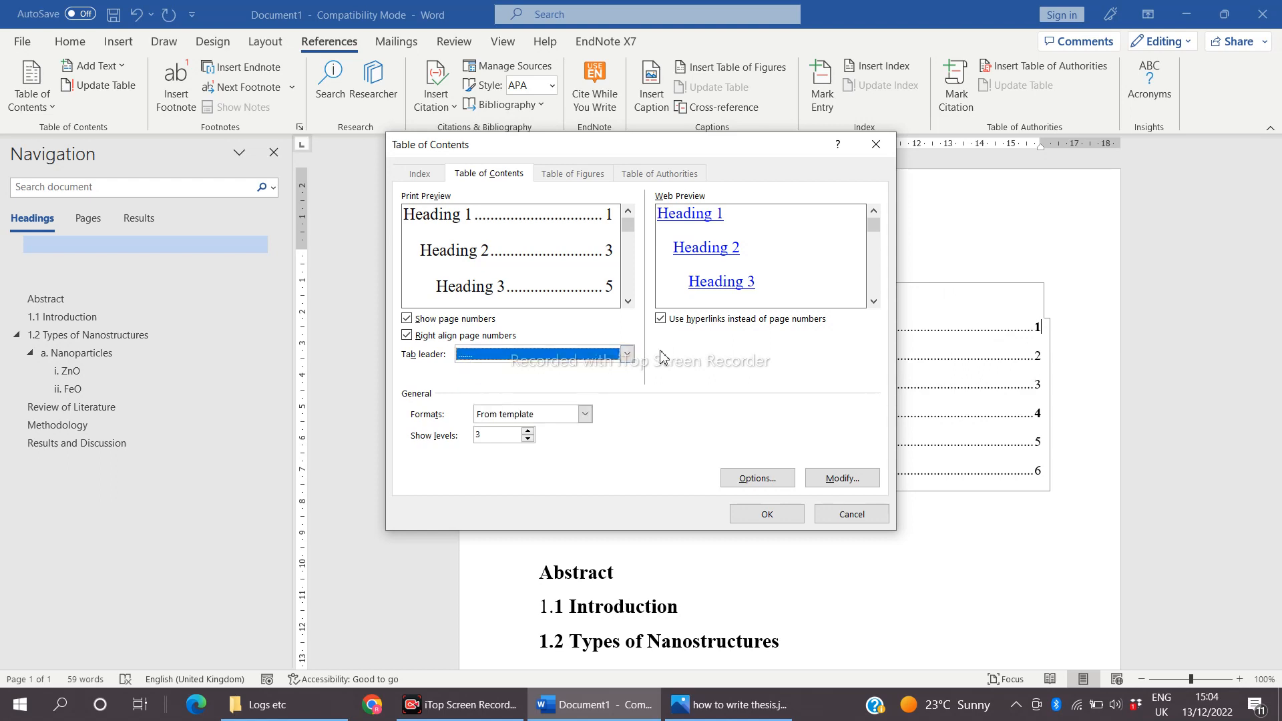
left_click(626, 354)
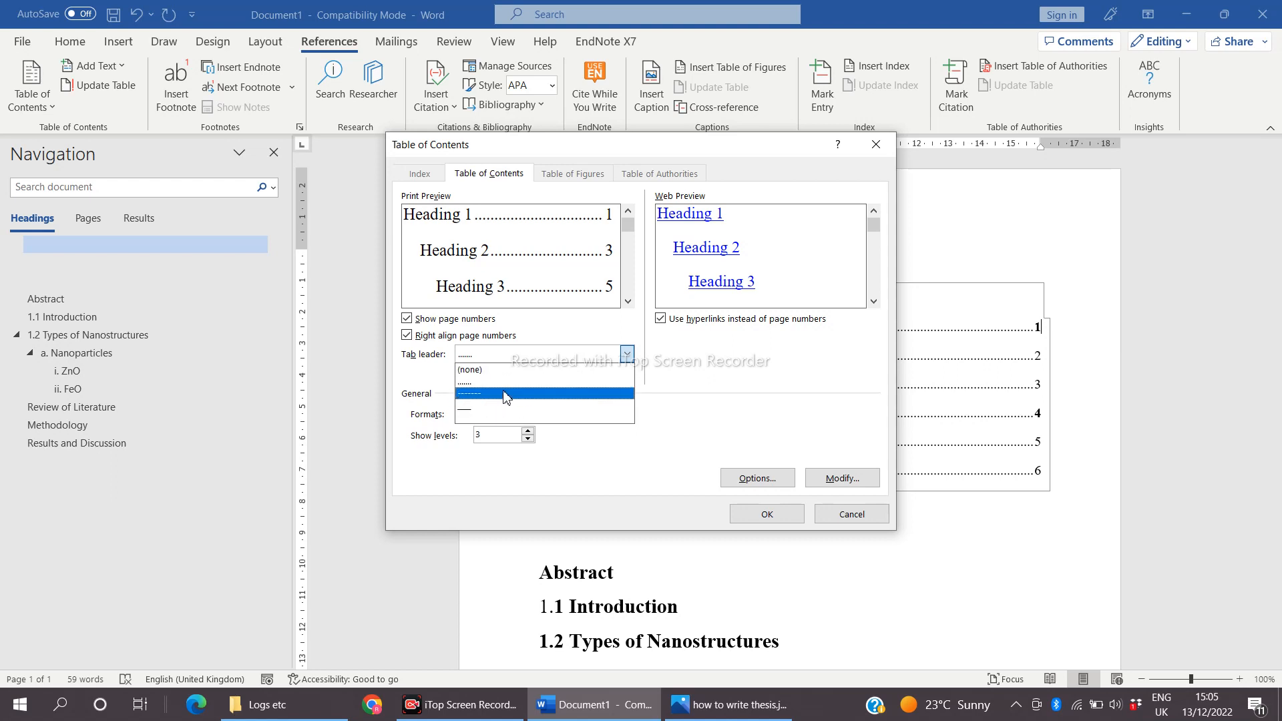
left_click(666, 386)
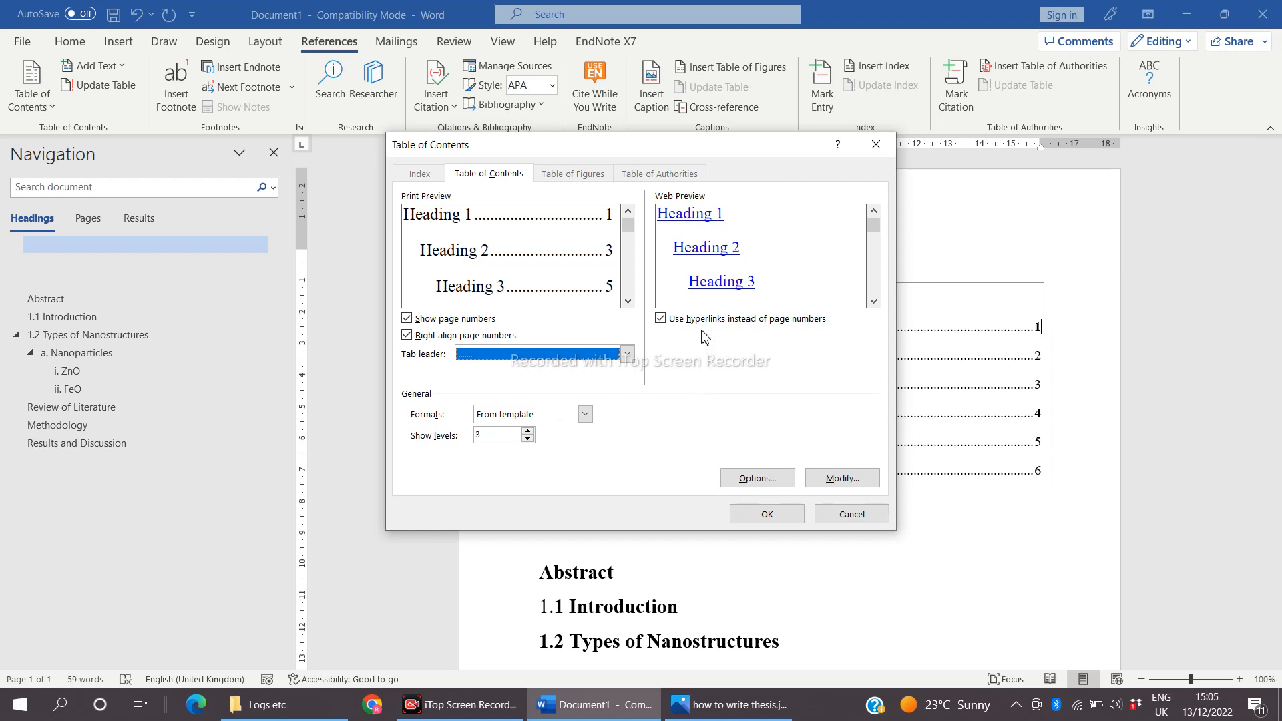
left_click(660, 319)
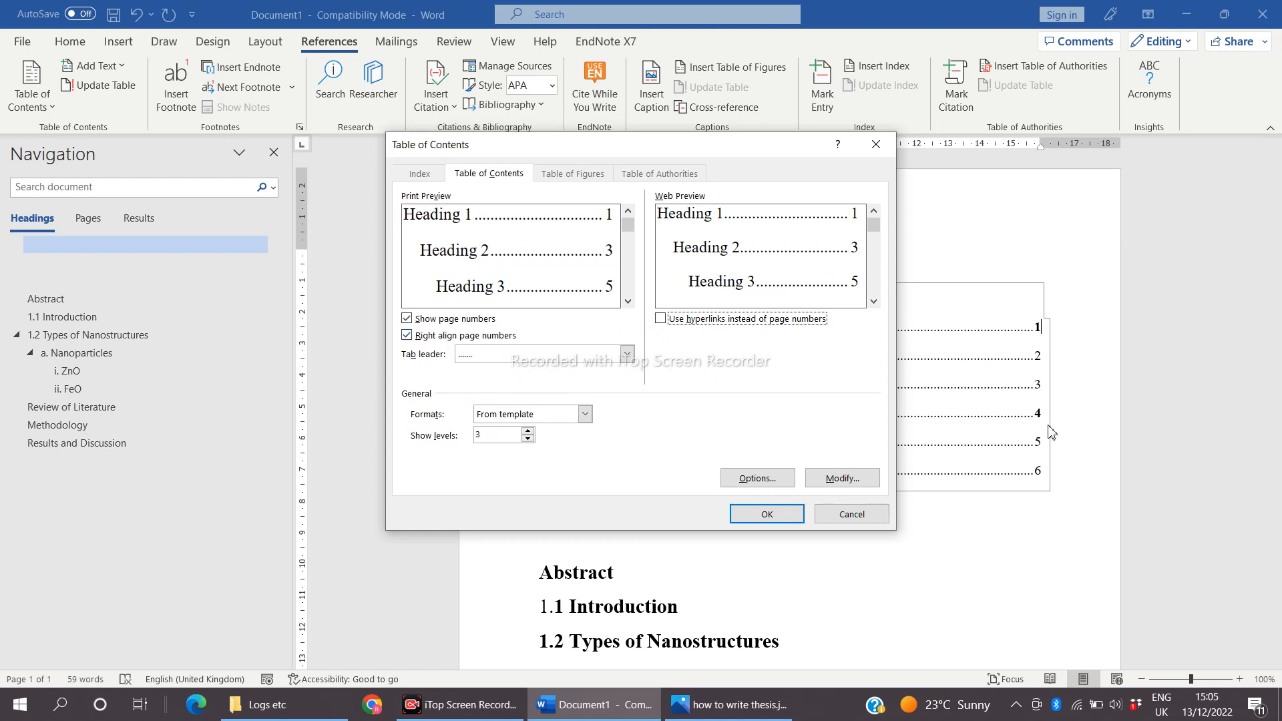
Step: Preview the Classic, Formal and Simple formats for the custom table of contents, and choose the Fancy format
left_click(586, 415)
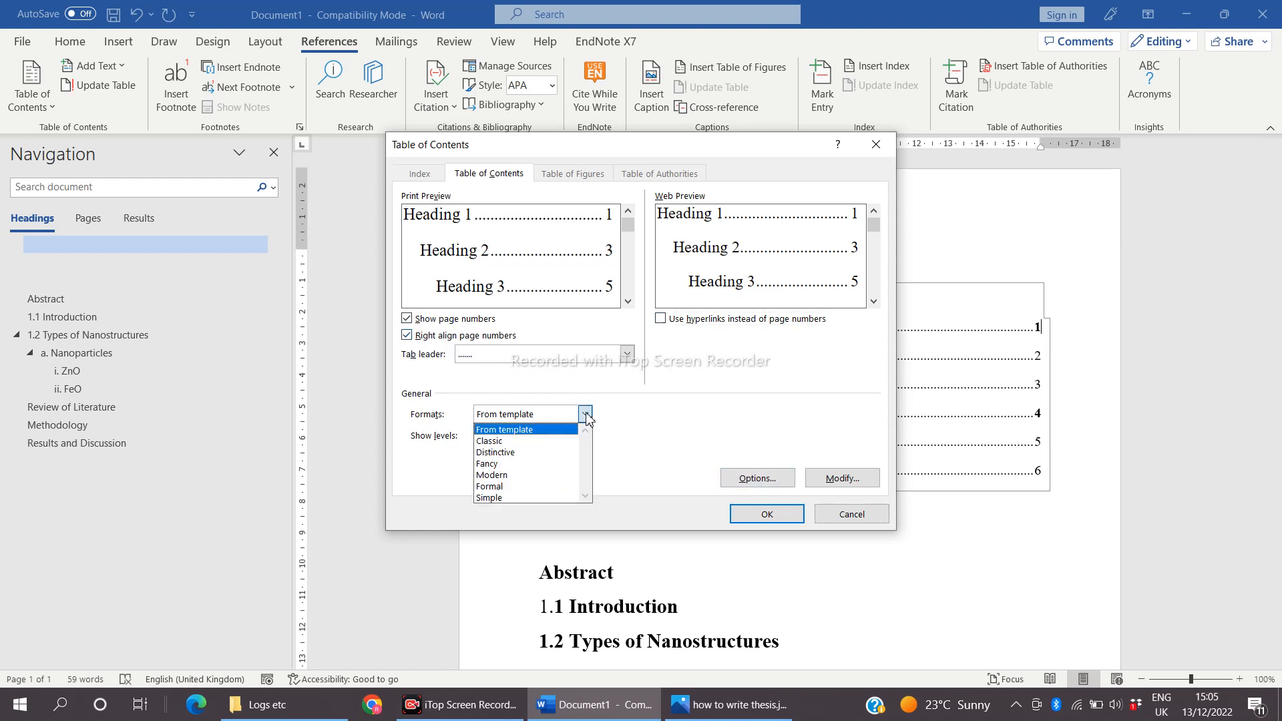
left_click(511, 441)
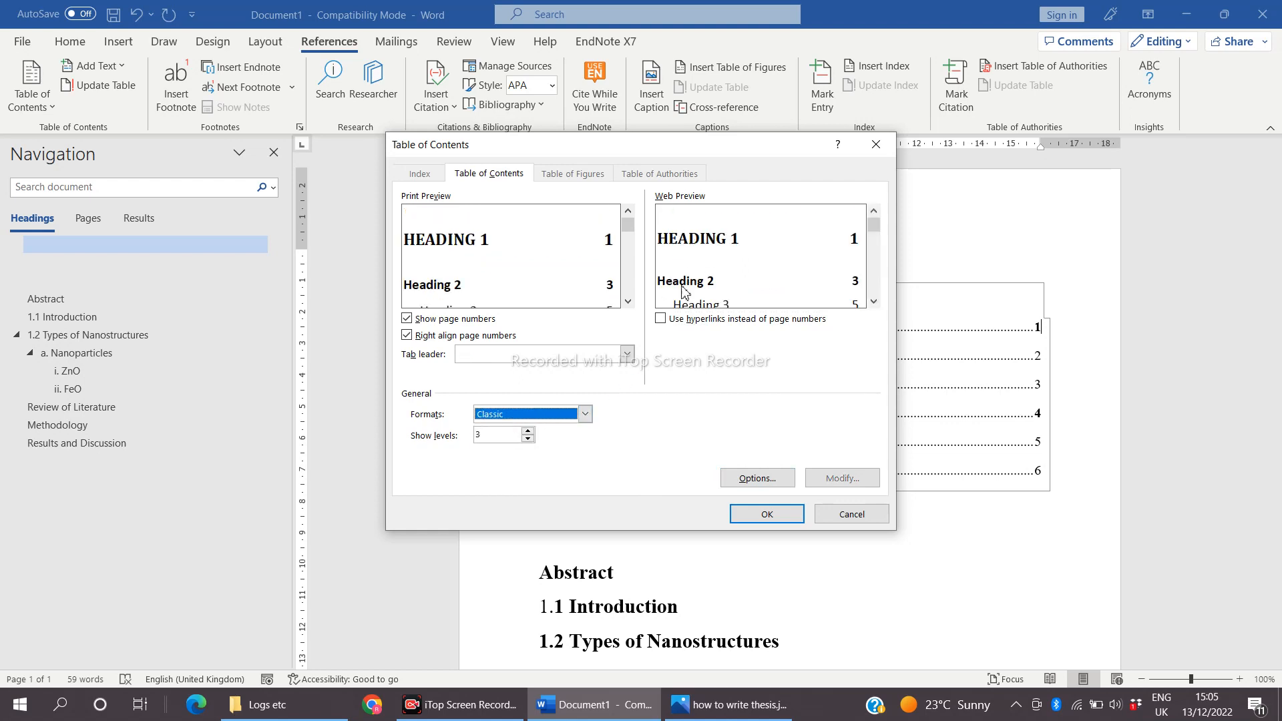
left_click(586, 415)
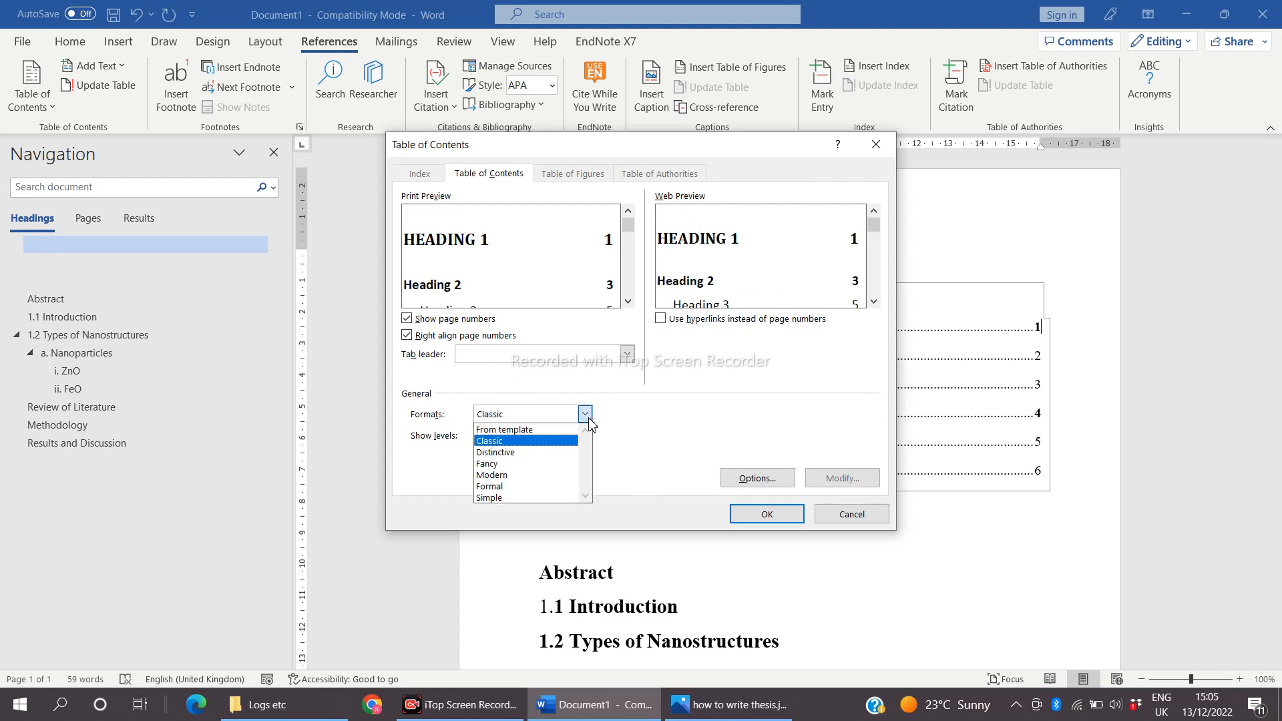
left_click(502, 487)
left_click(585, 415)
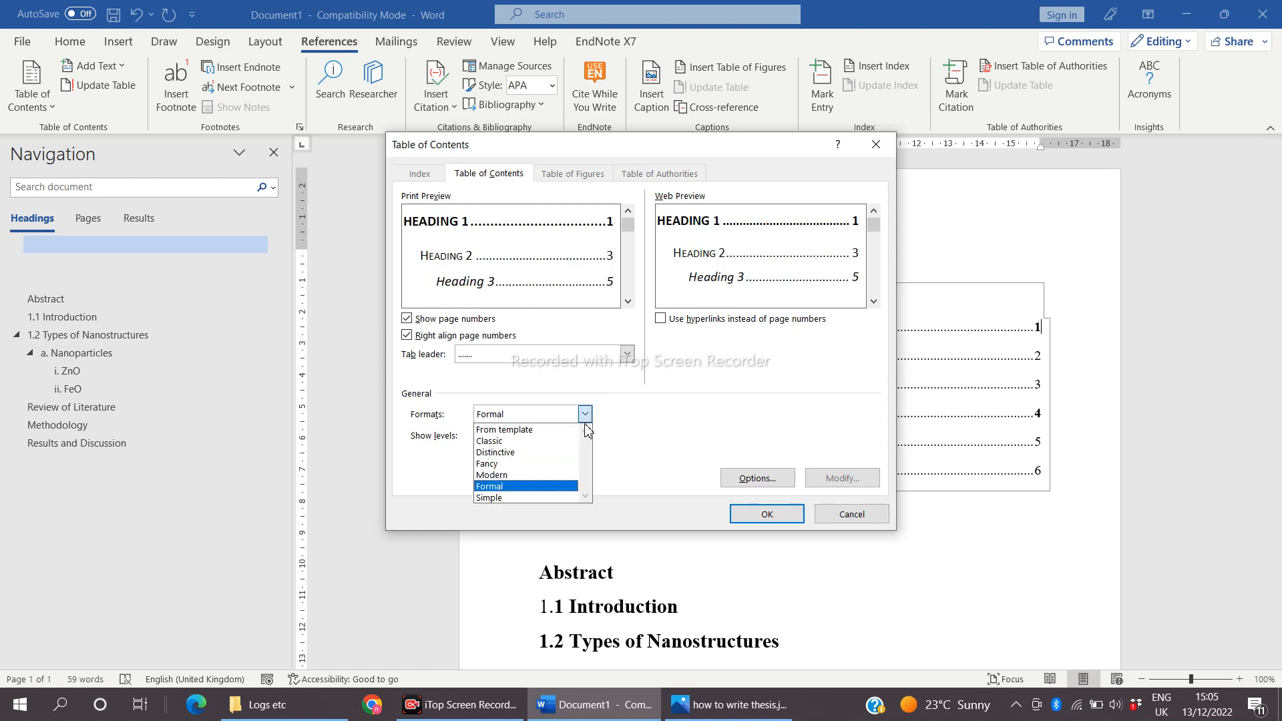
left_click(509, 498)
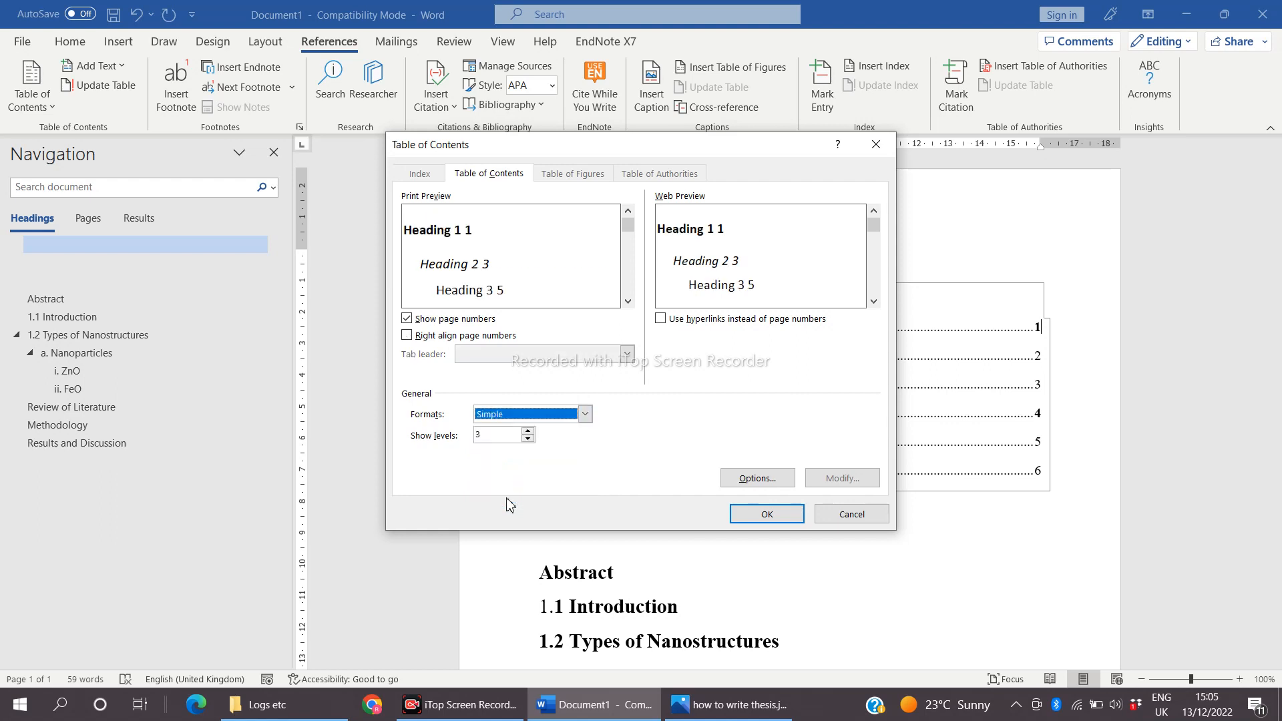
left_click(585, 415)
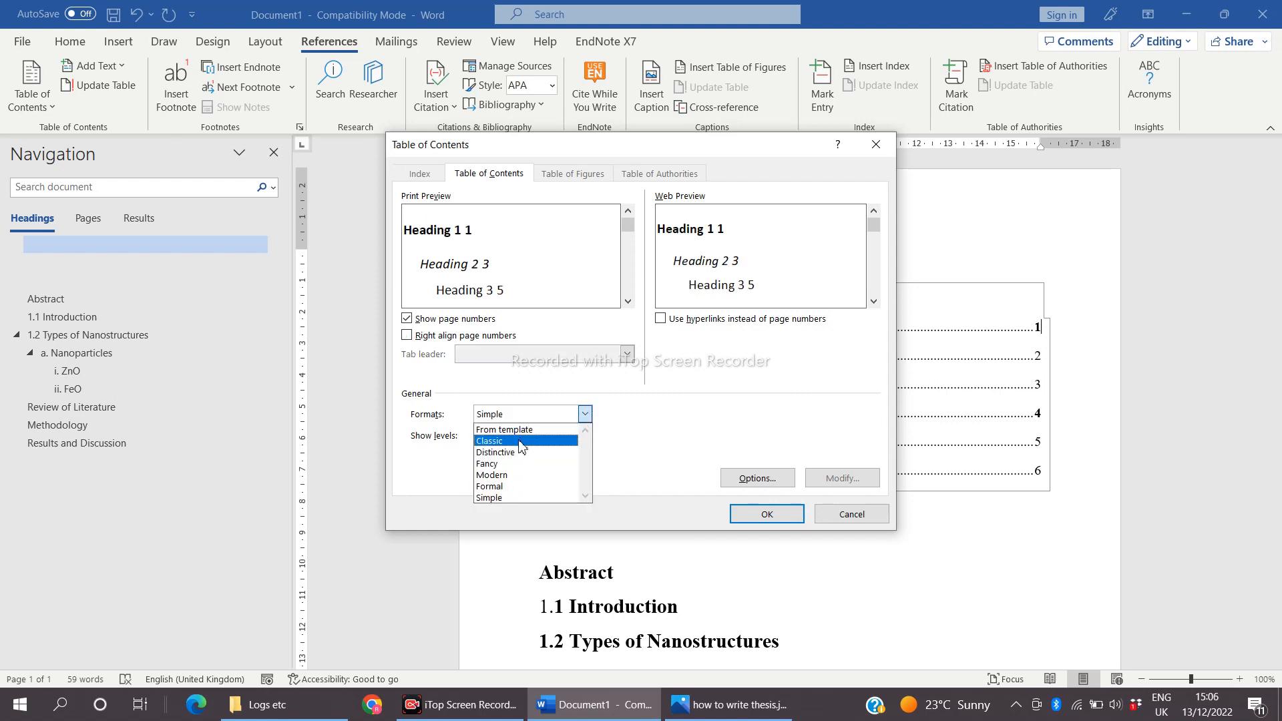
left_click(521, 442)
left_click(590, 419)
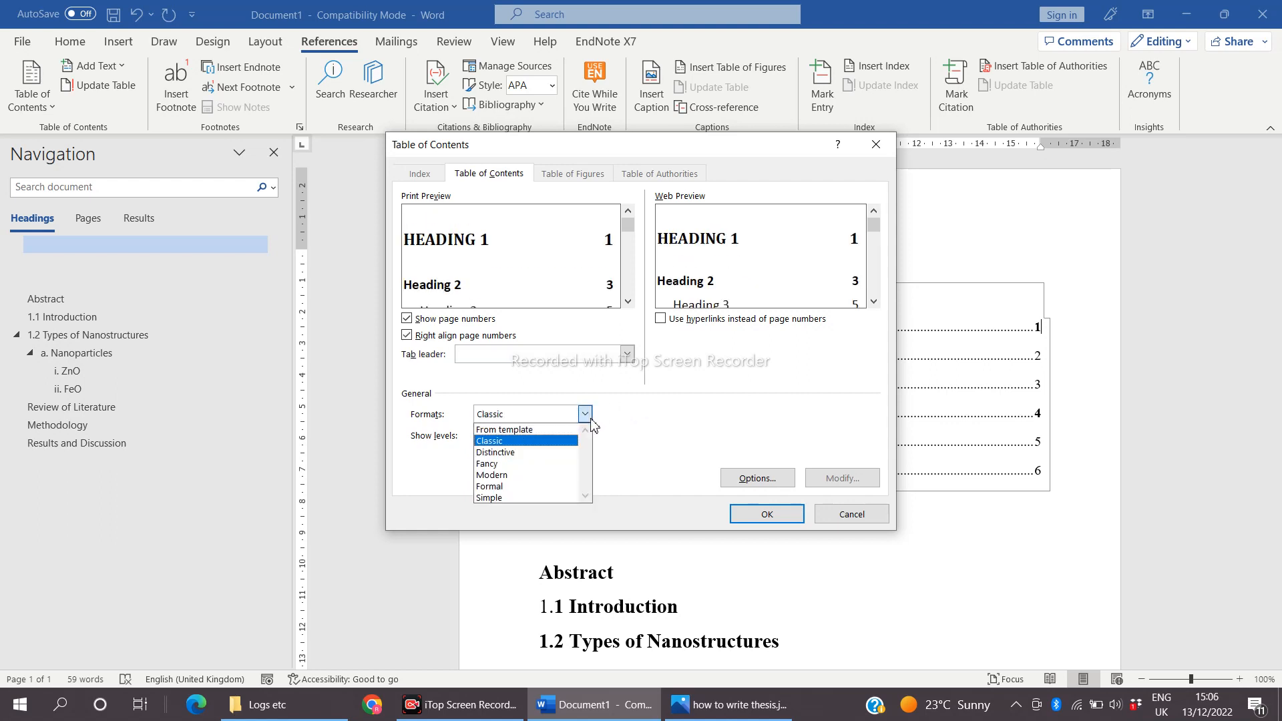
left_click(511, 465)
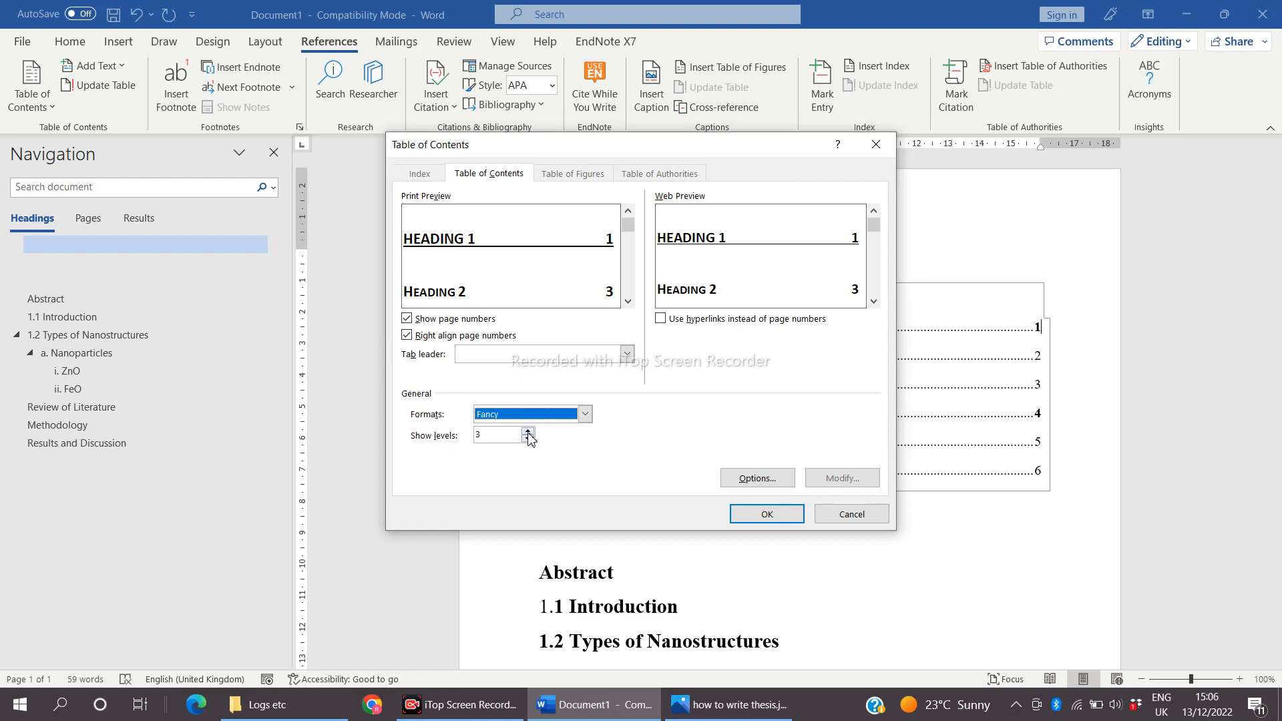
Step: Accept the table of contents options built from styles and outline levels, and insert the Fancy table
left_click(745, 481)
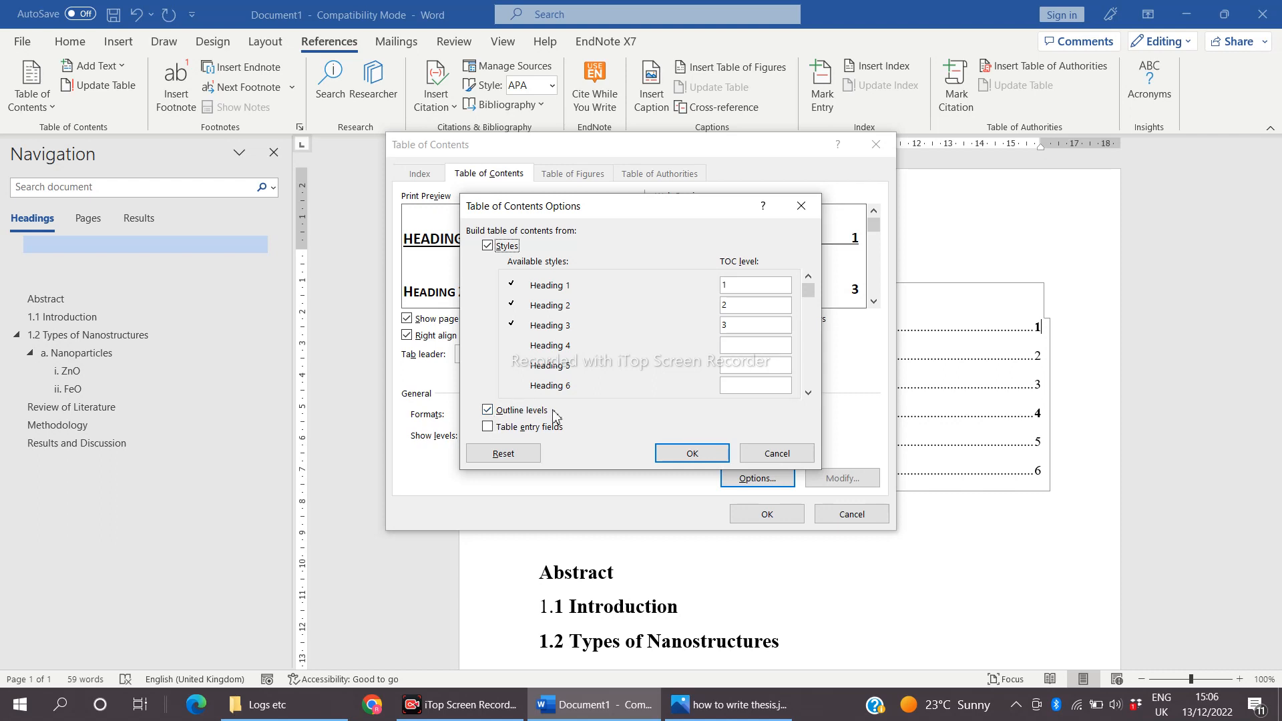
left_click(703, 460)
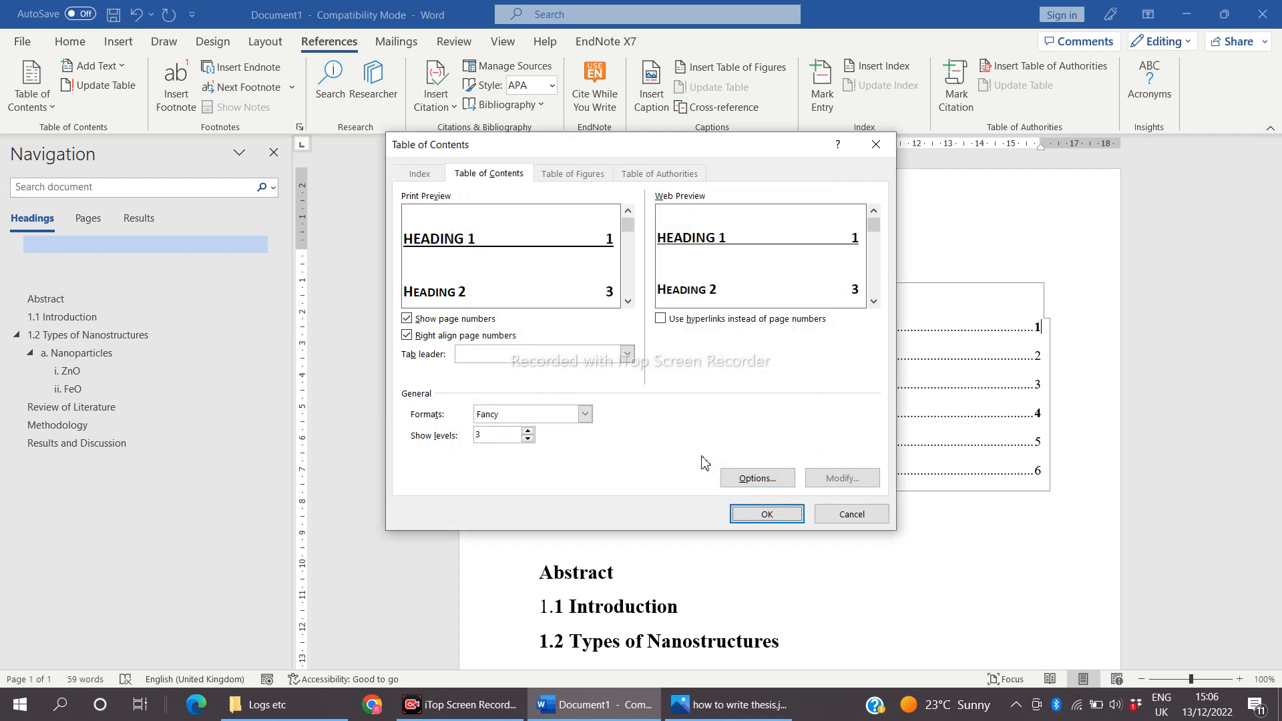
left_click(771, 516)
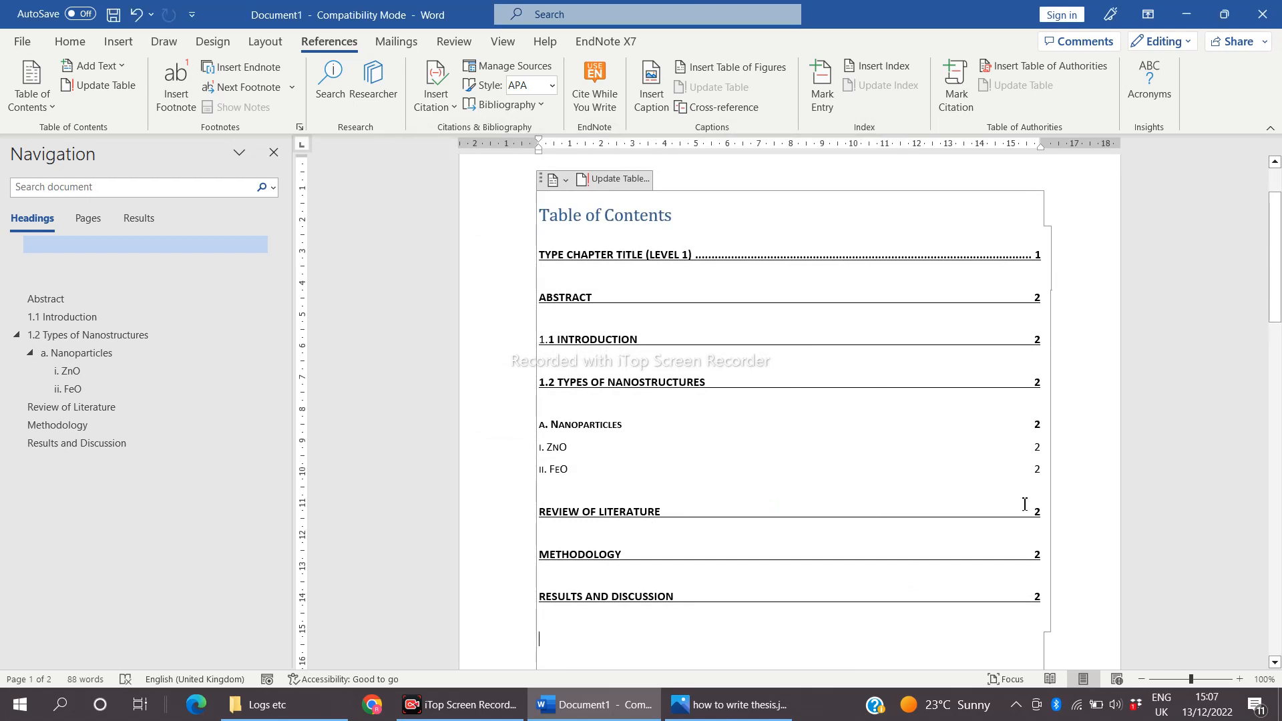
Step: Reopen the custom table of contents settings, turn off hyperlinks instead of page numbers, and set the tab leader to dots
left_click_drag(1276, 290, 1279, 264)
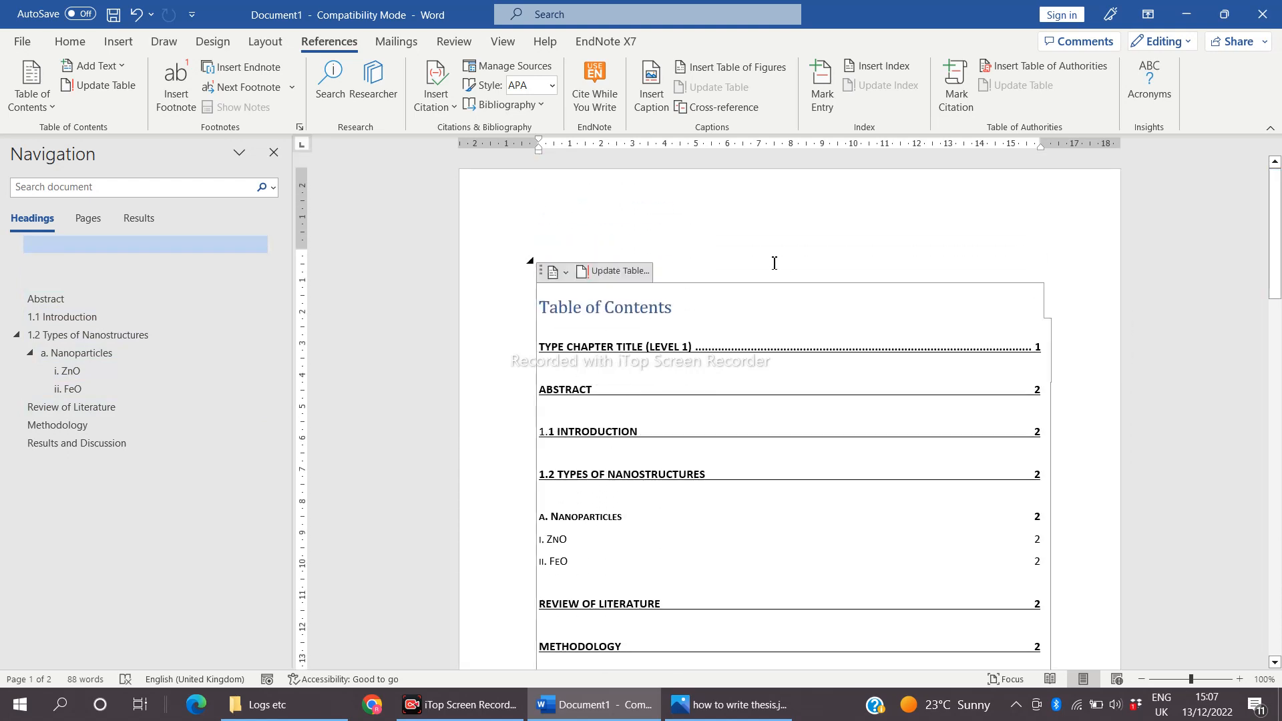
left_click(52, 105)
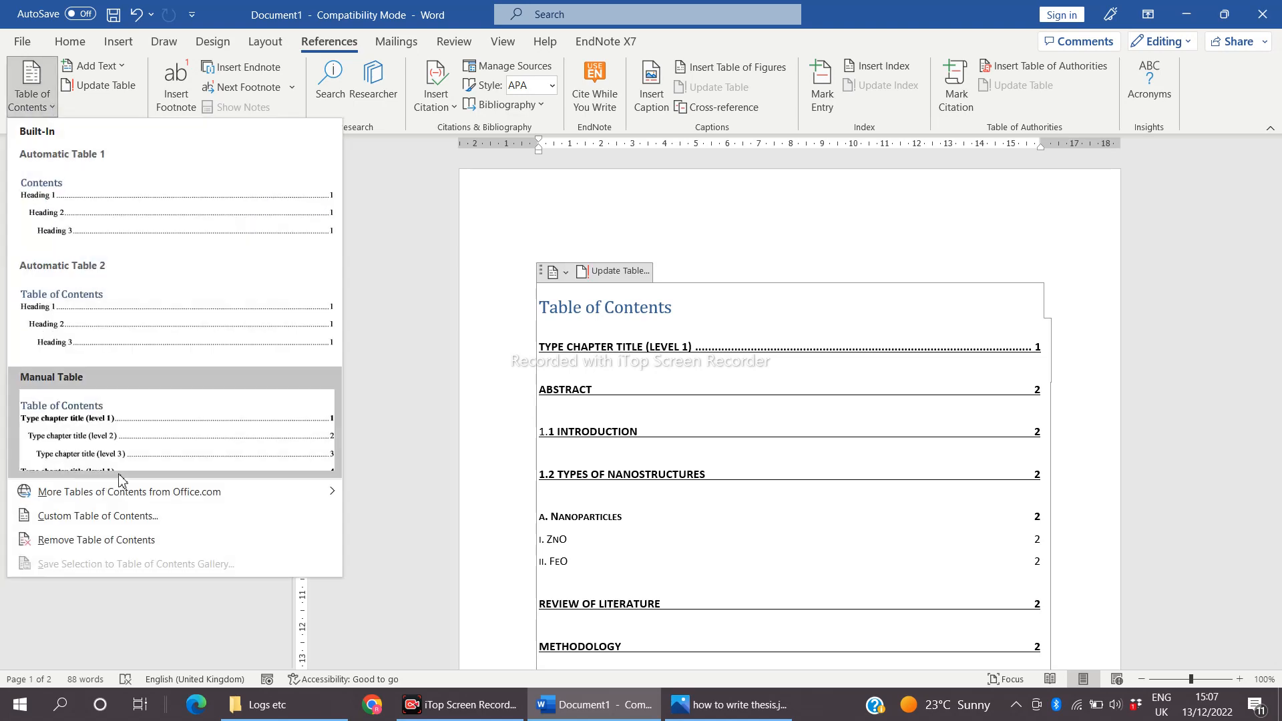
left_click(115, 520)
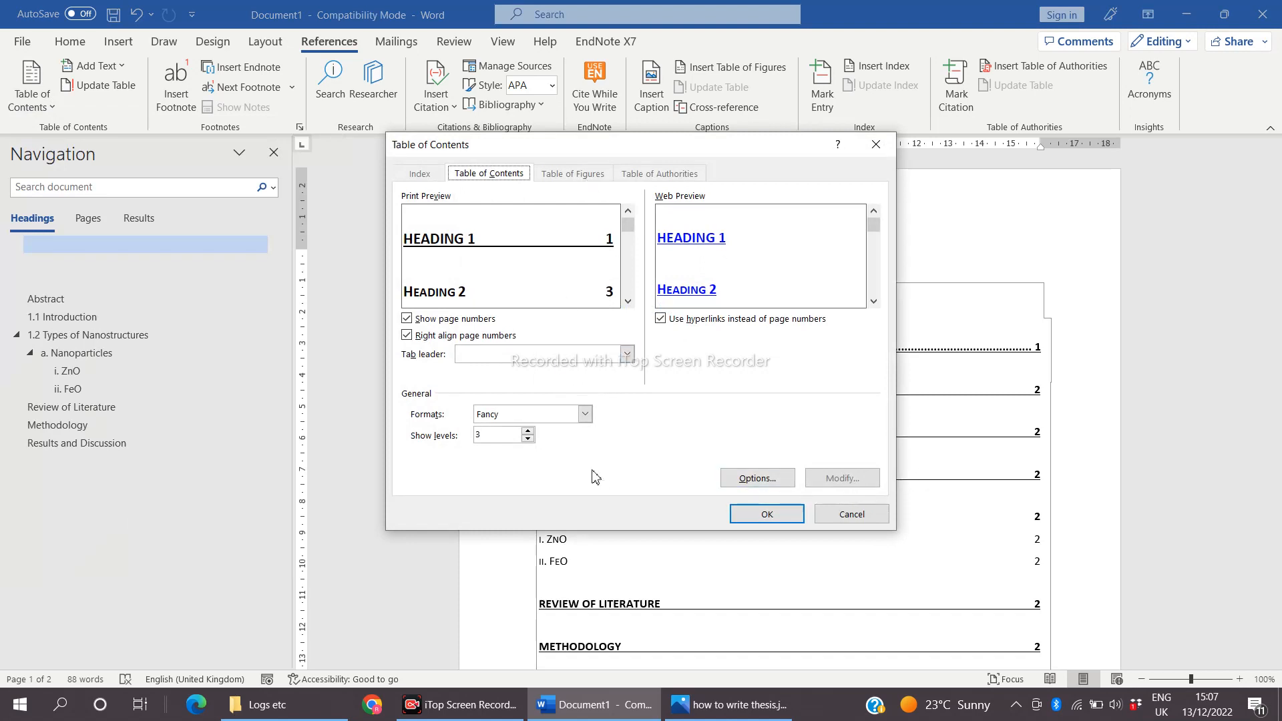
left_click(660, 319)
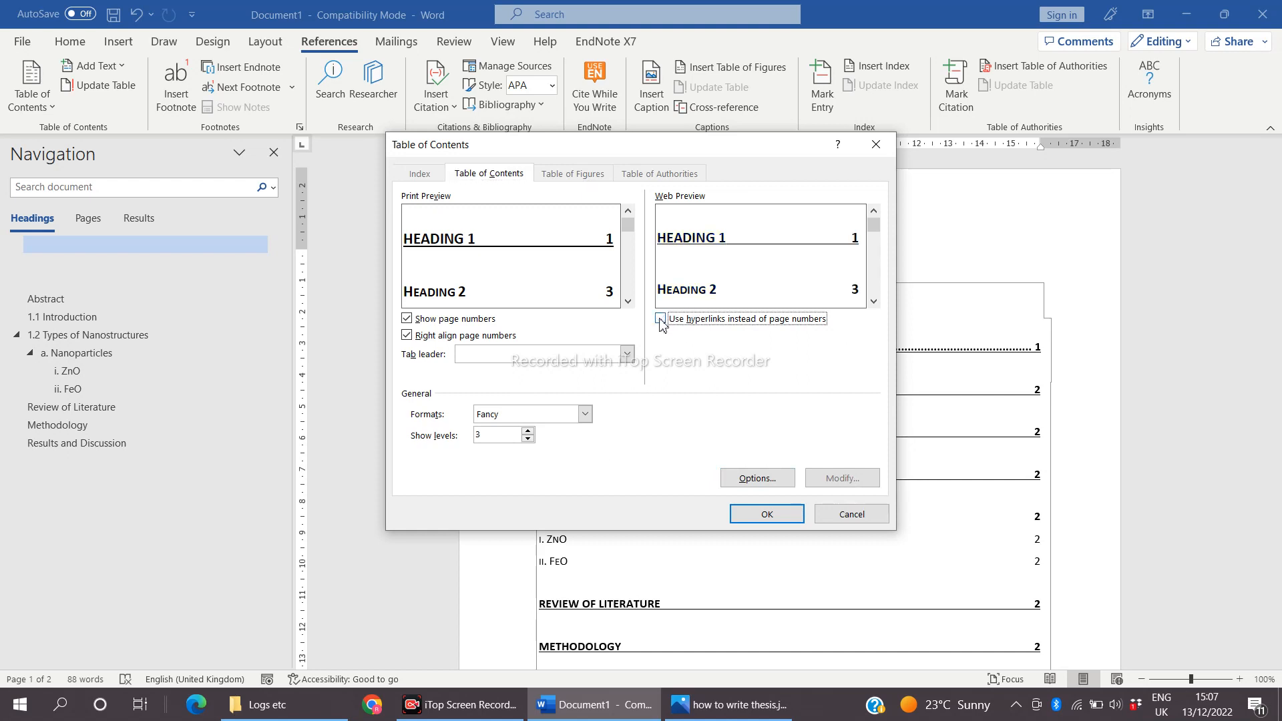
left_click(625, 355)
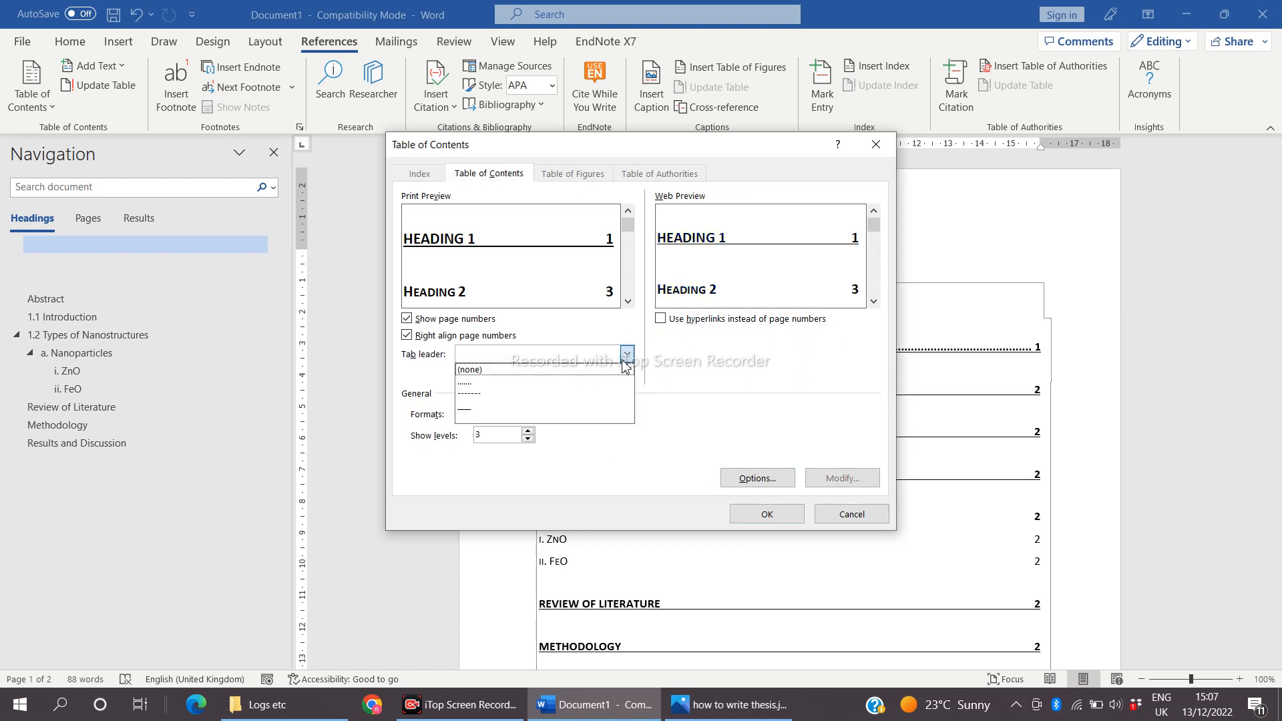
left_click(476, 384)
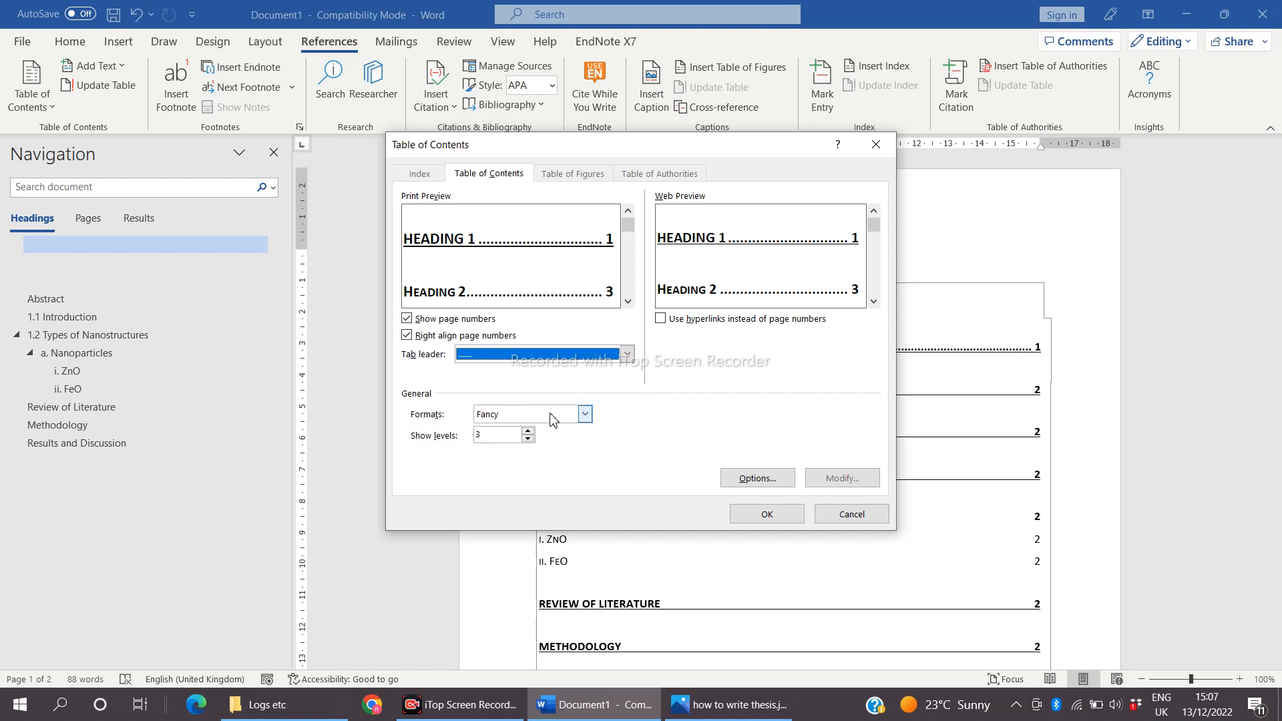
Step: Choose the Formal format for the custom table of contents and replace the existing table with it
left_click(585, 414)
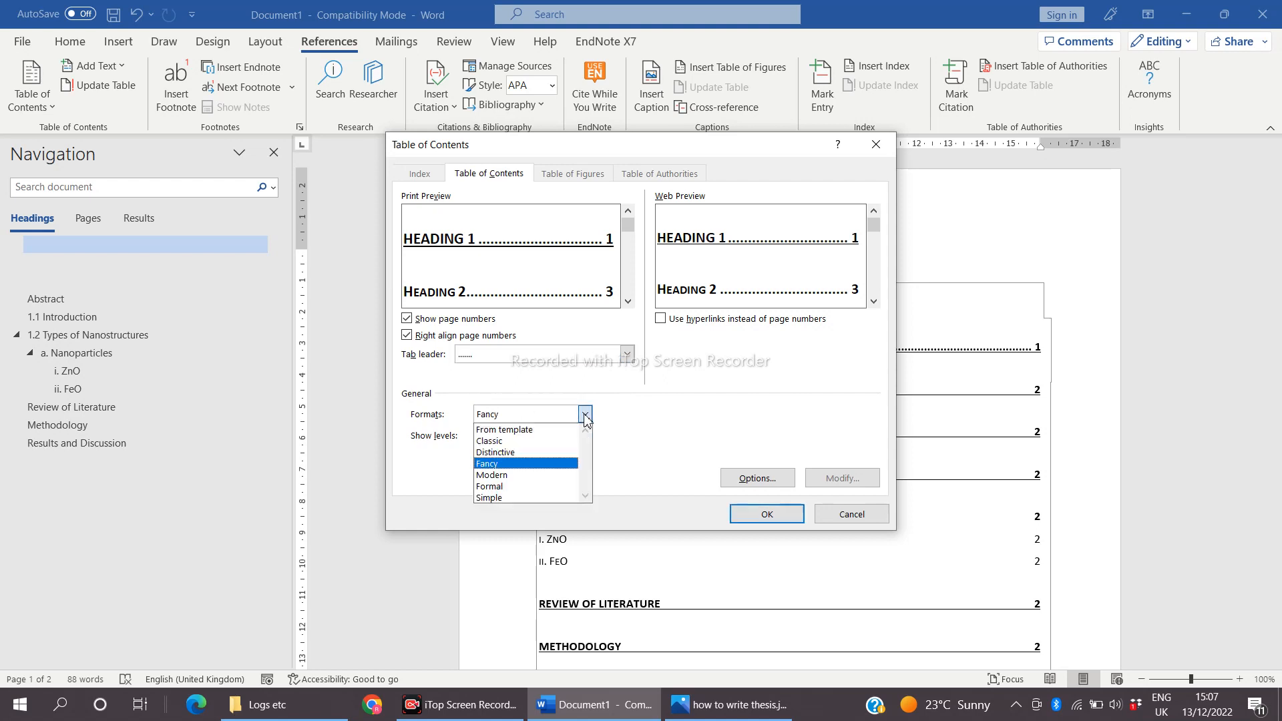
left_click(502, 488)
left_click(528, 432)
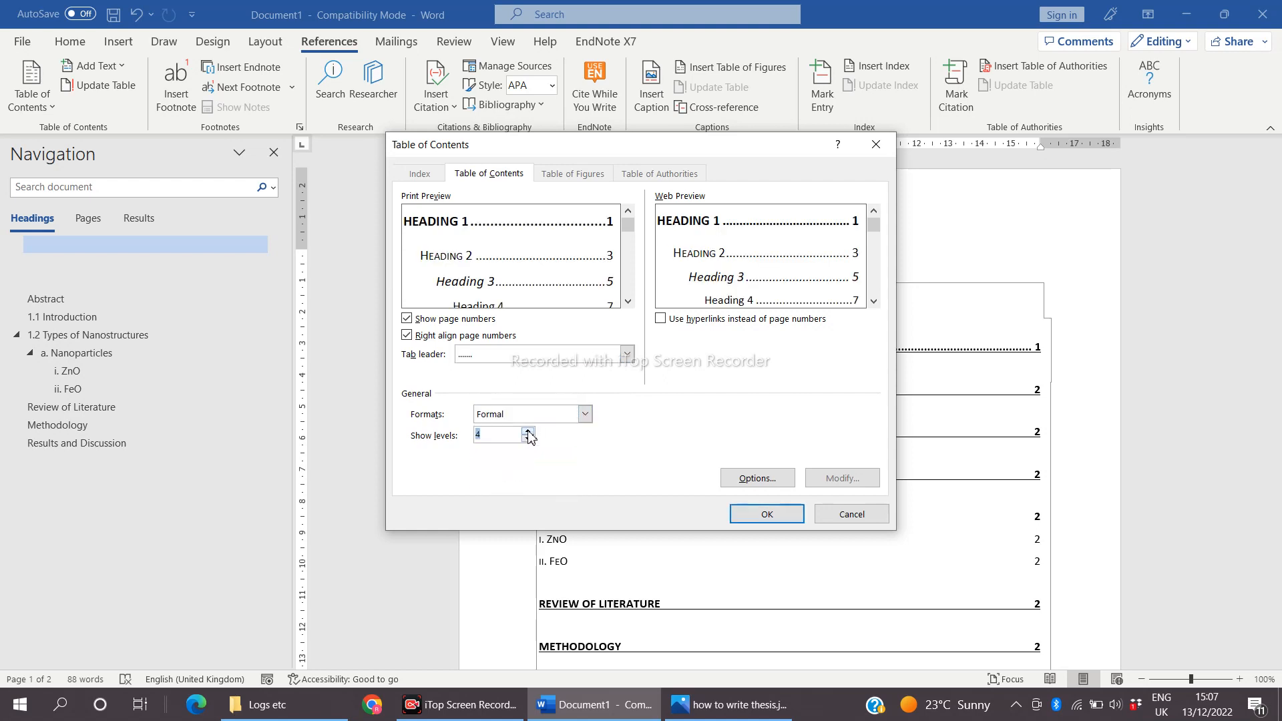
left_click(528, 440)
left_click(783, 527)
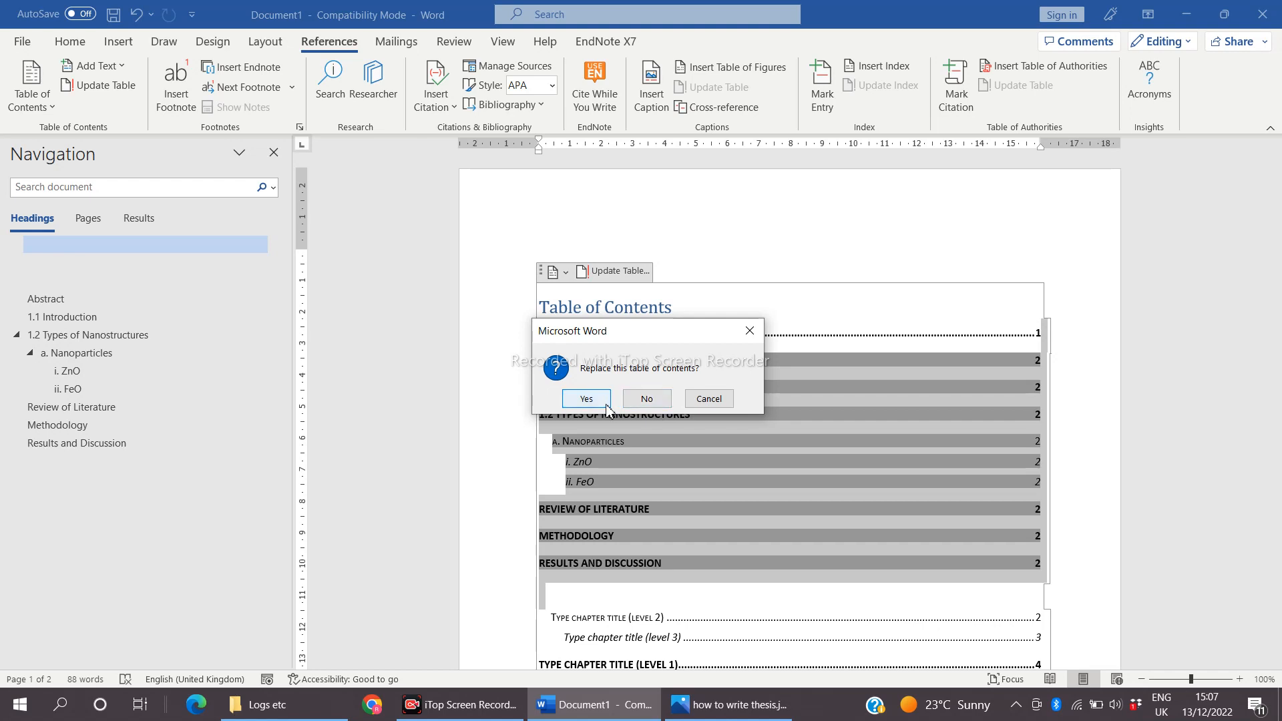
left_click(587, 399)
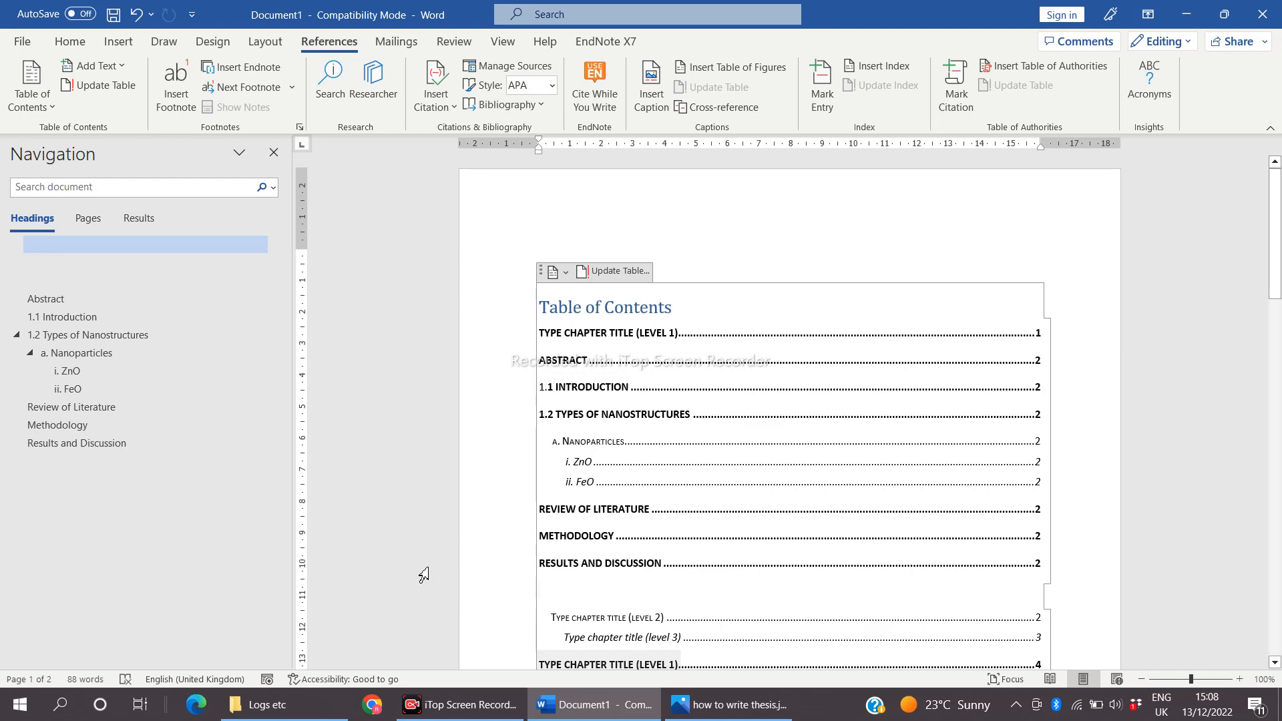
left_click(282, 715)
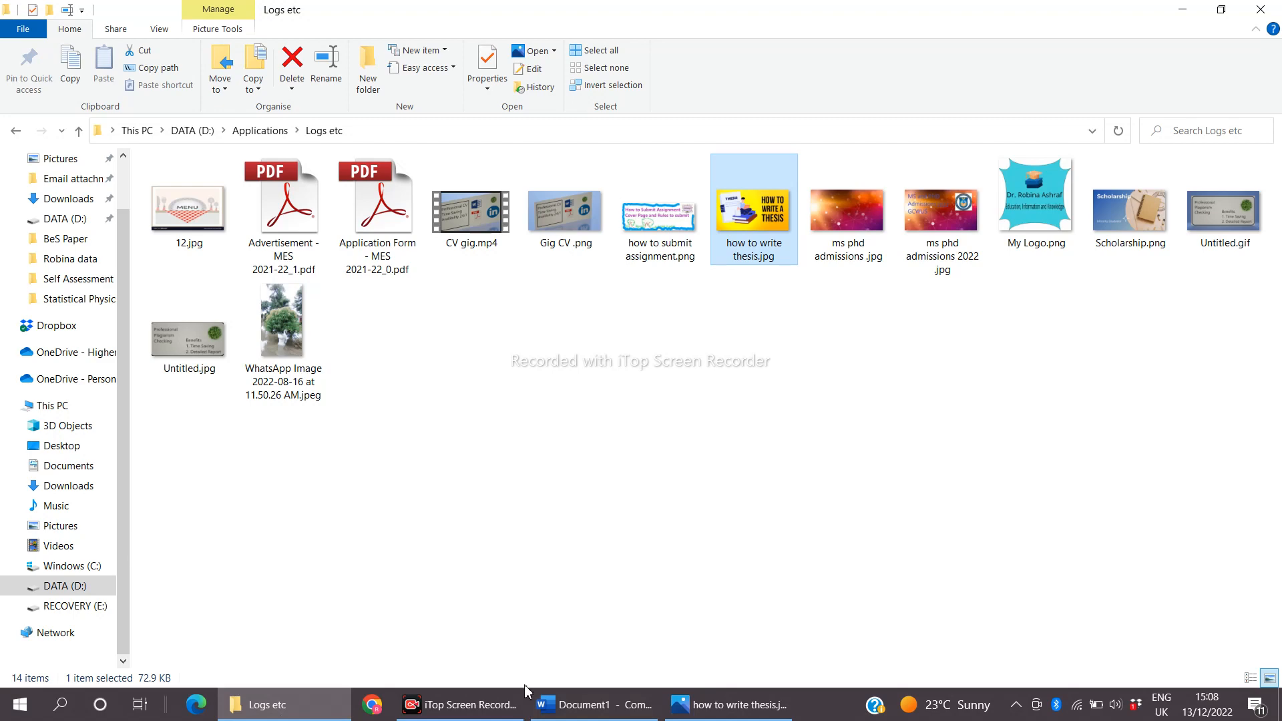
left_click(605, 707)
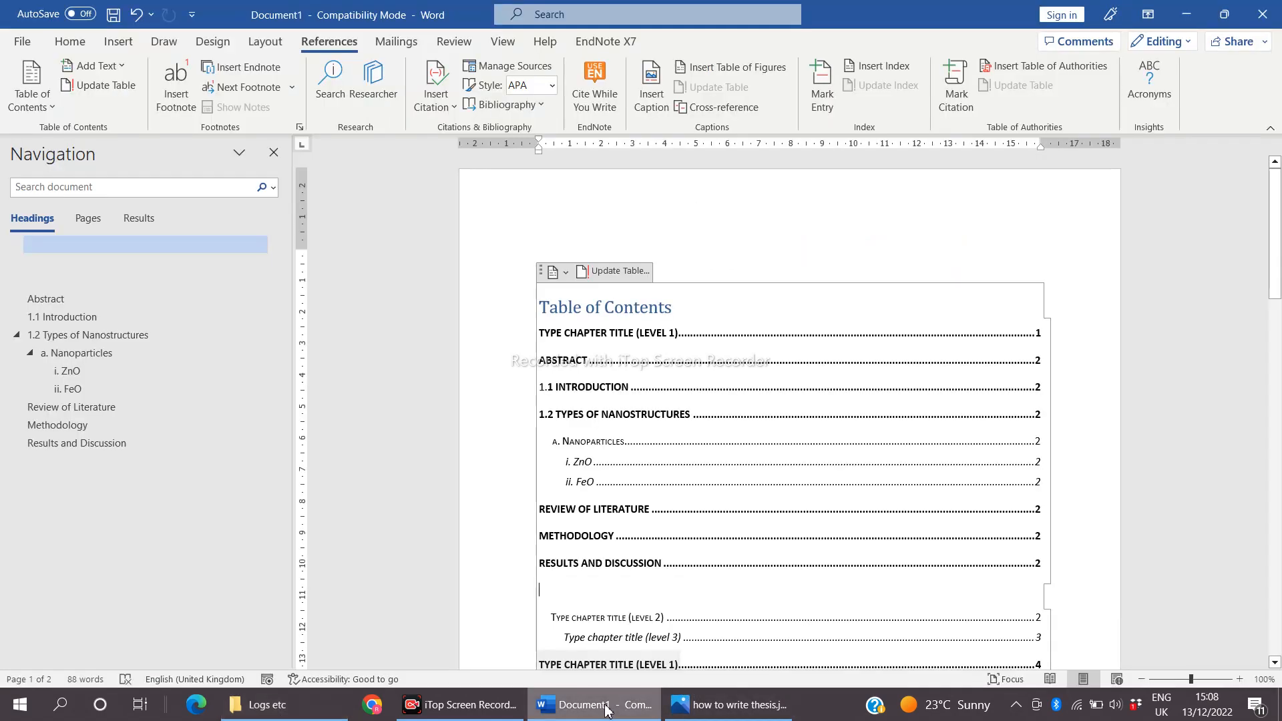
Step: Switch to File Explorer and browse to the Projects folder inside GCWU SKT_Job\Teaching on the DATA (D:) drive
left_click(305, 712)
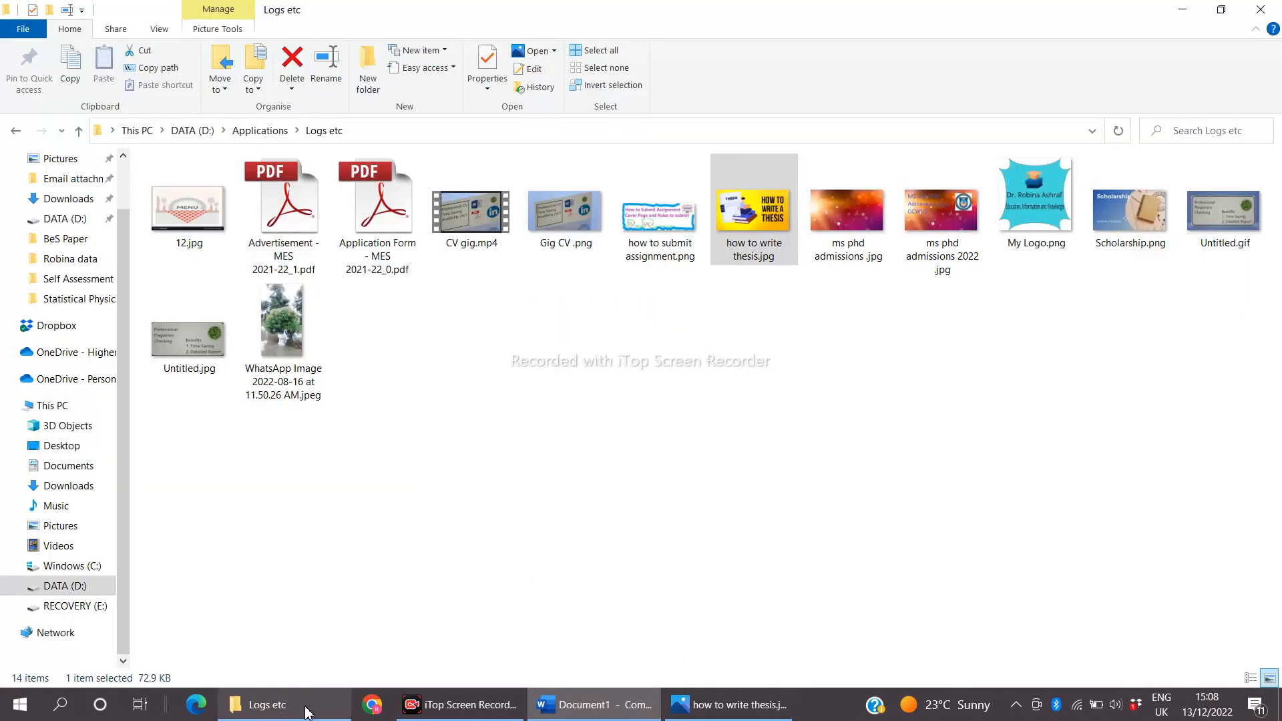
left_click(78, 587)
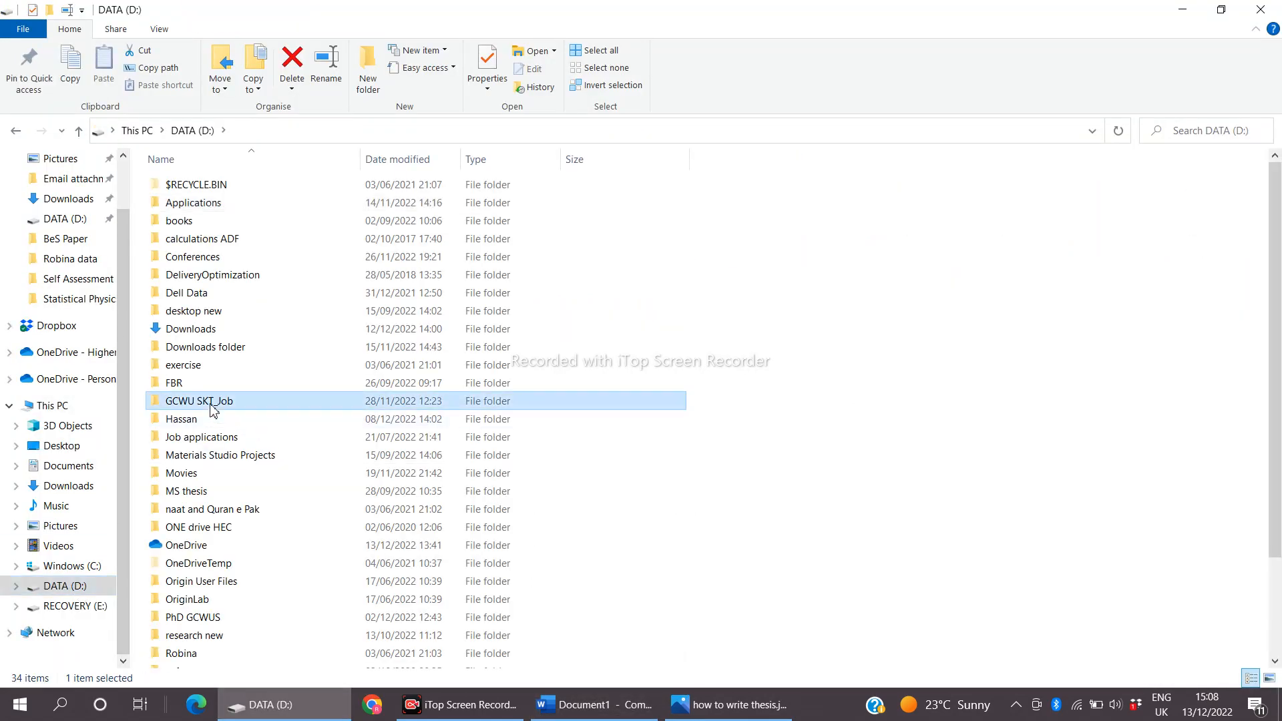
double_click(209, 405)
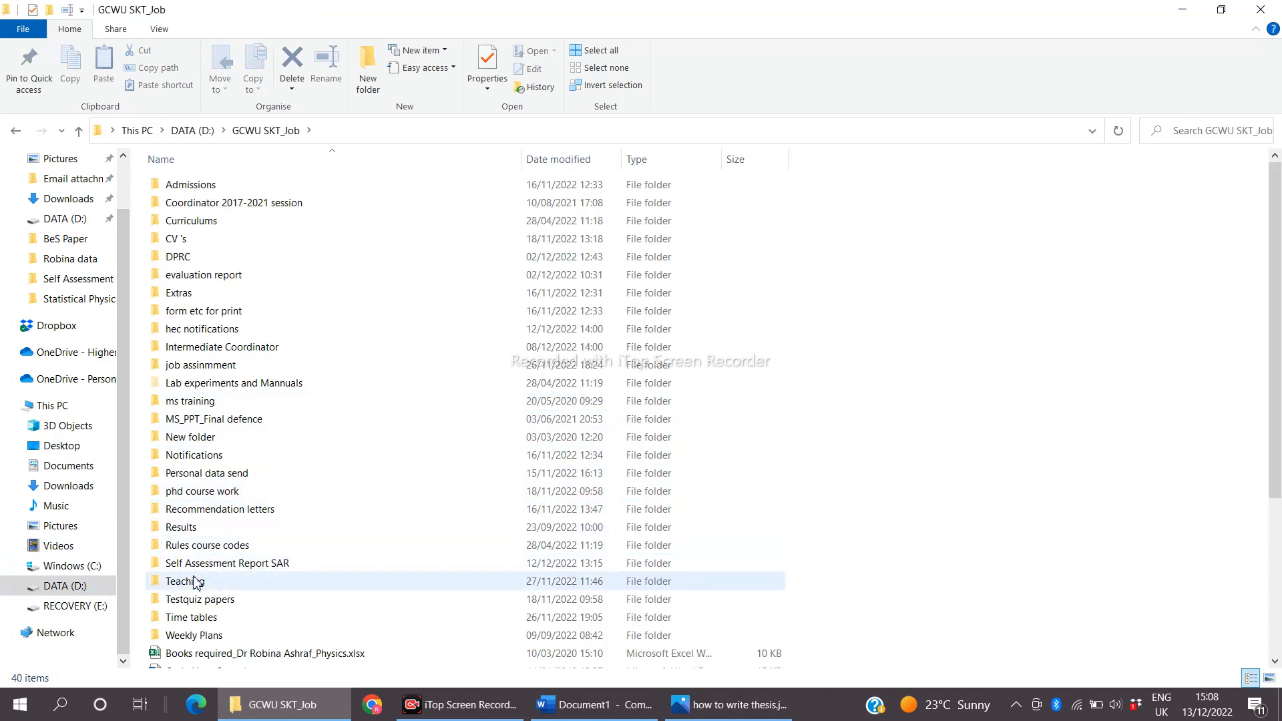
double_click(193, 583)
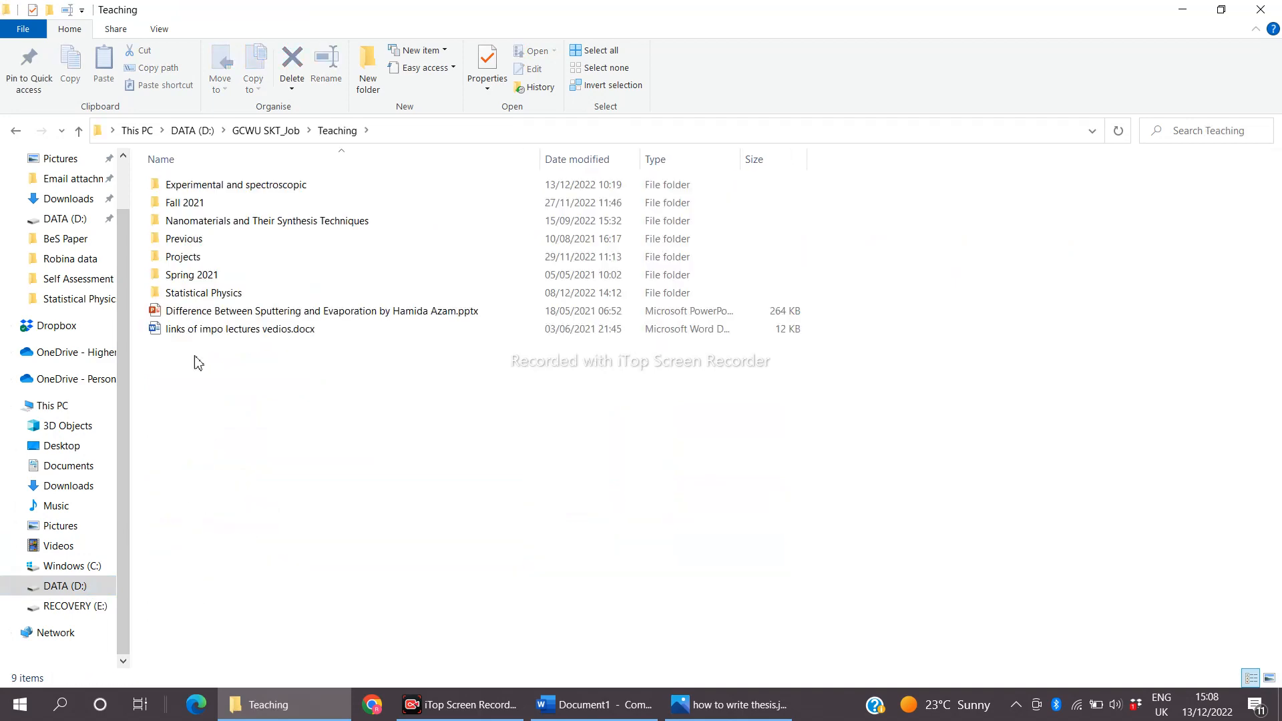
double_click(189, 259)
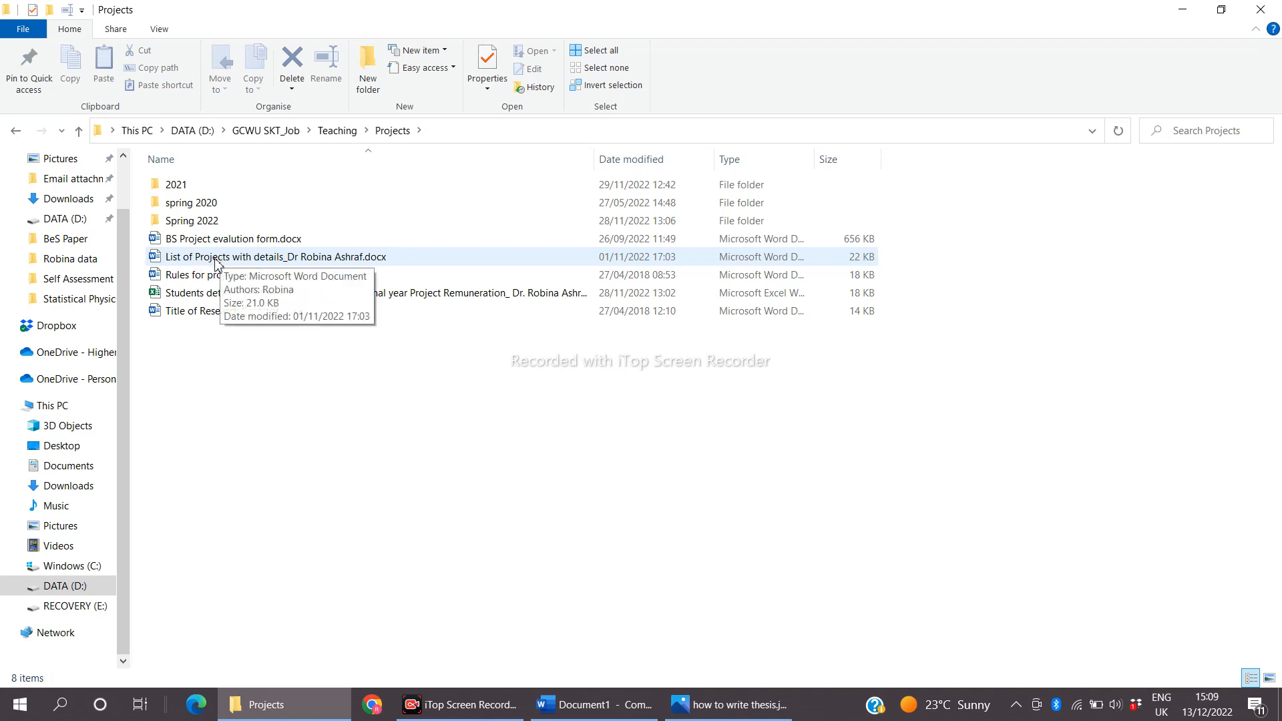
left_click(194, 226)
double_click(193, 226)
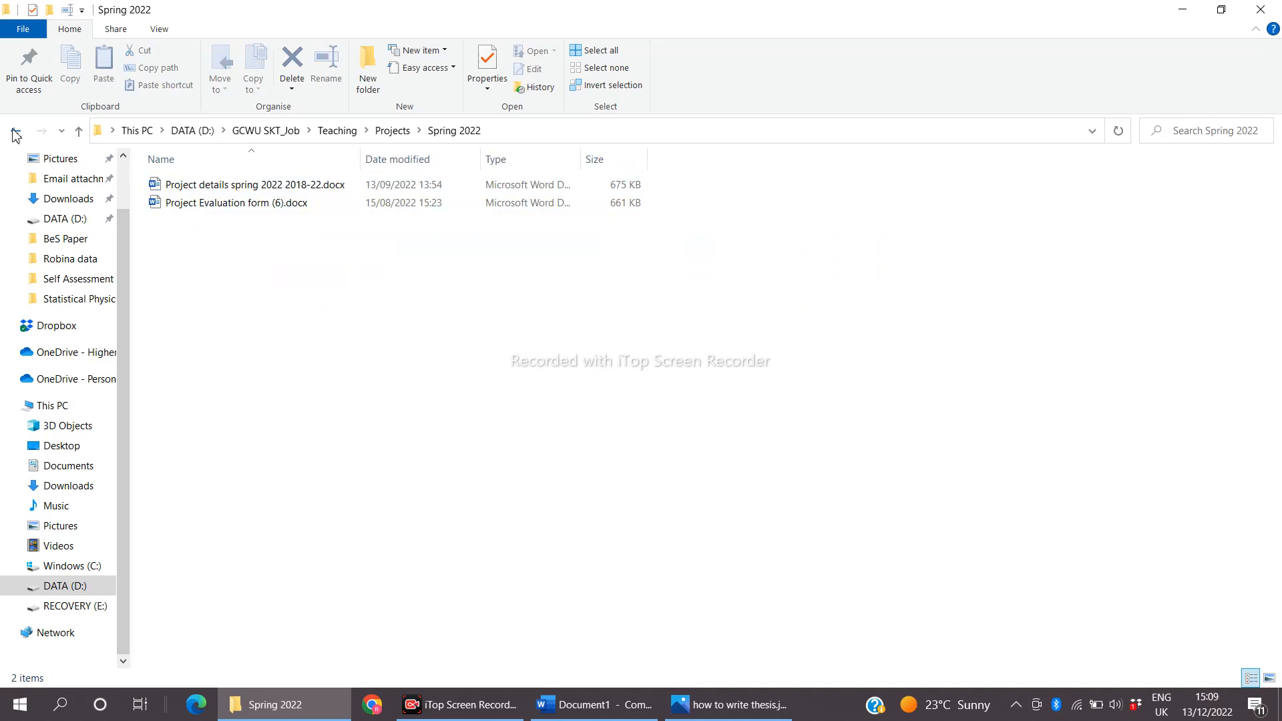
left_click(16, 131)
Step: Open Group # 3 -report 1-25-02-2020.docx from the spring 2020 folder and enable editing
double_click(196, 202)
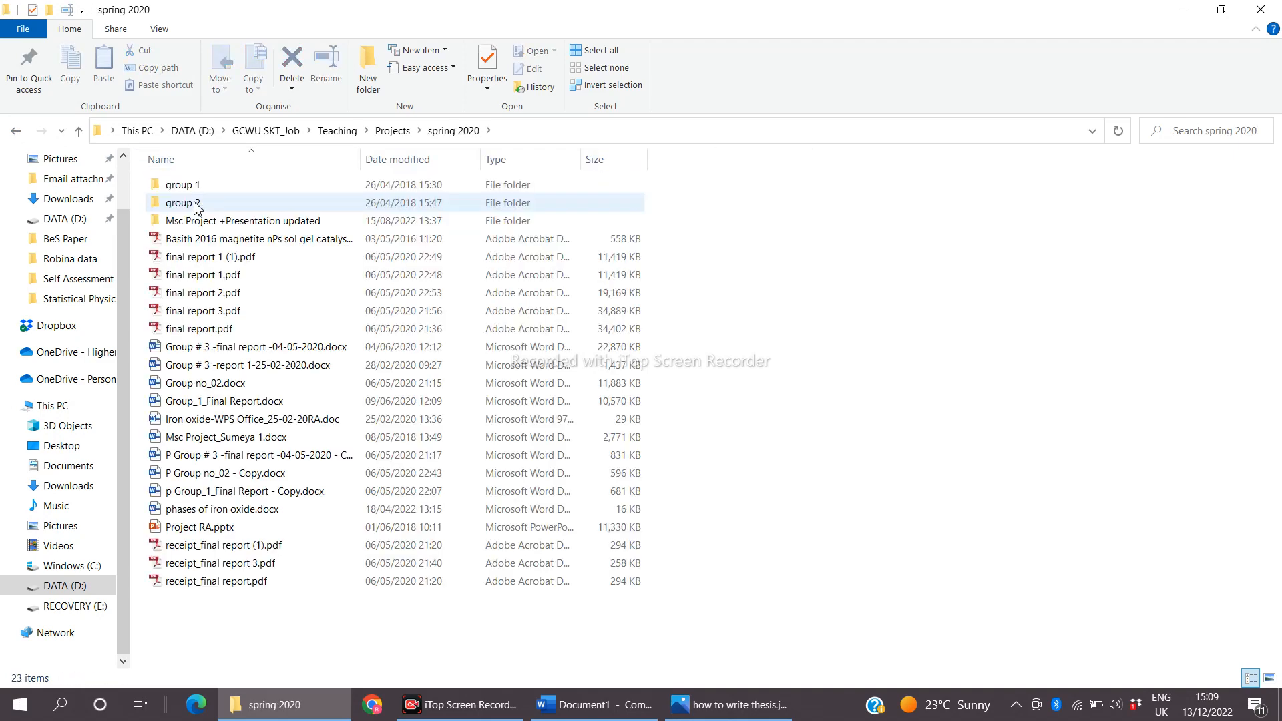
left_click(209, 367)
double_click(209, 367)
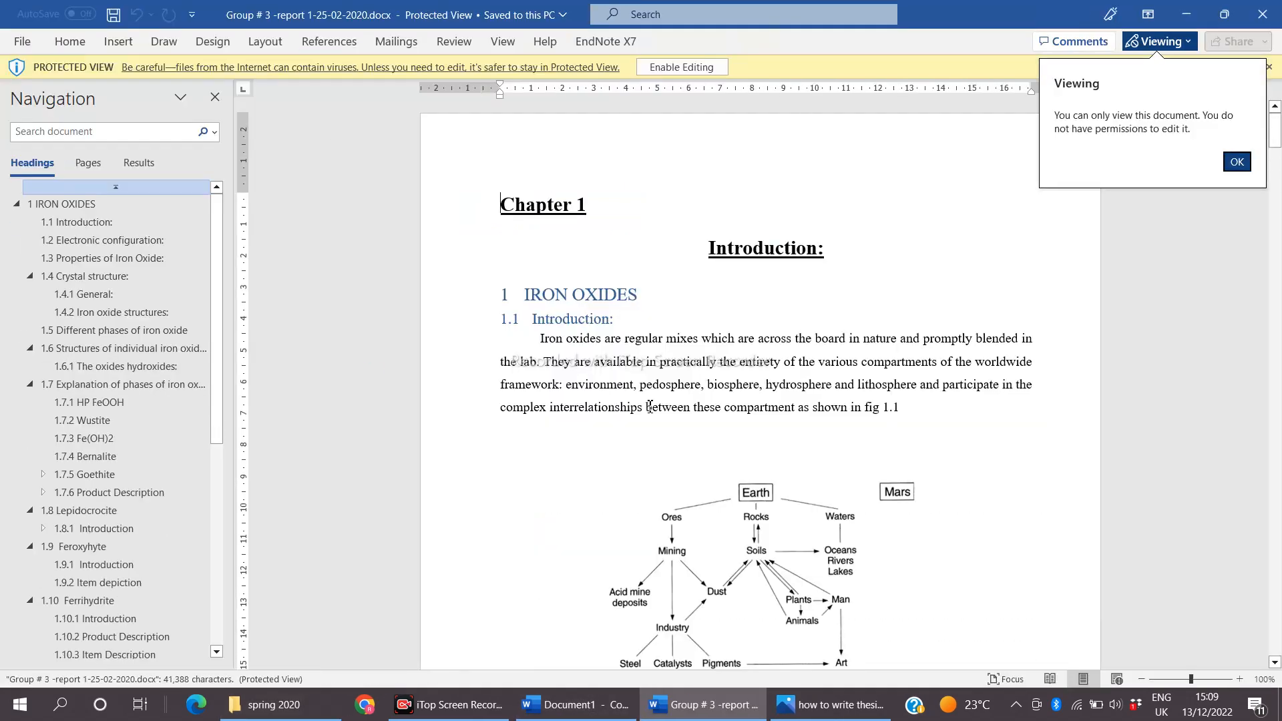
left_click(1237, 162)
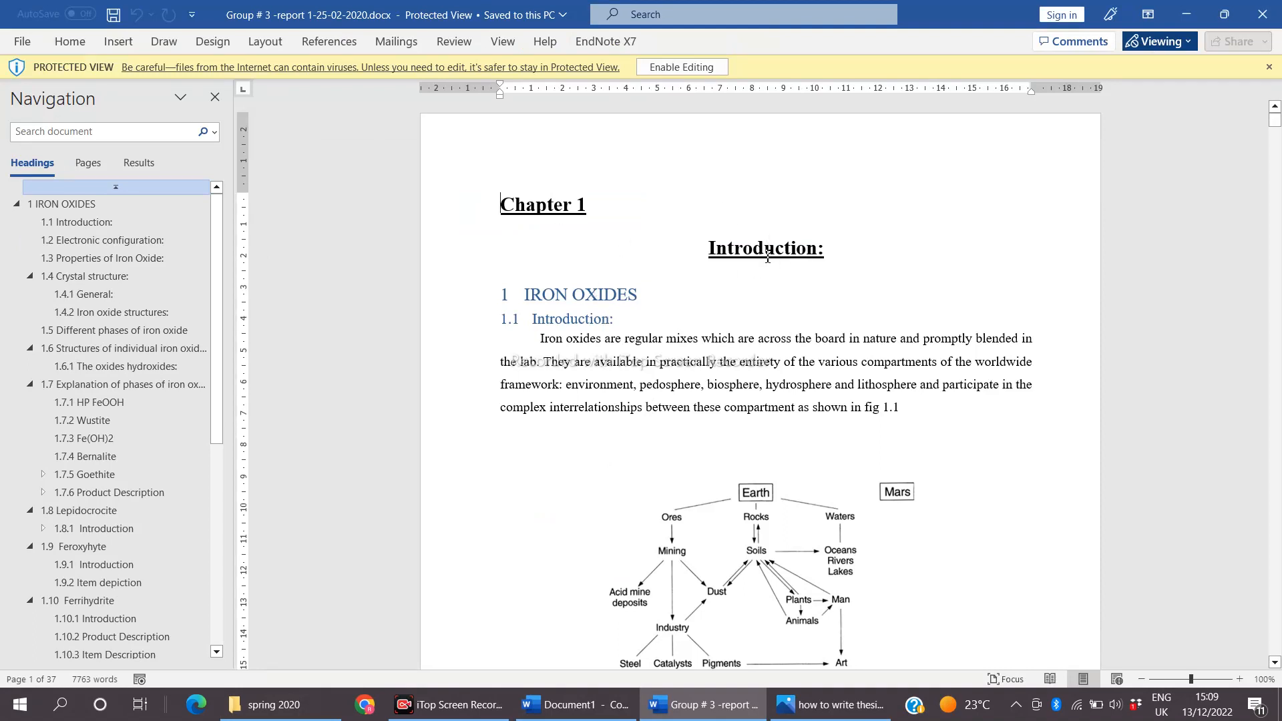
left_click(682, 67)
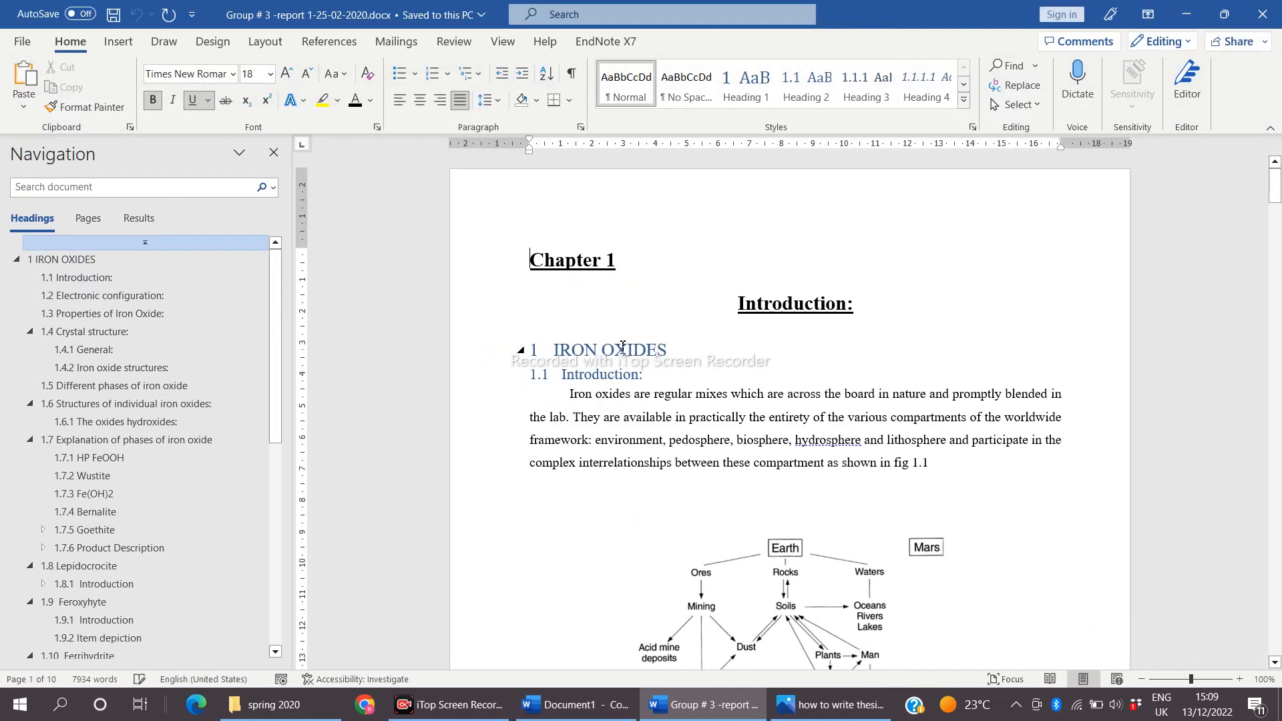
Step: Copy the body paragraph below the 1.2 Electronic configuration heading in the report, from "Iron electron setup" through "3d6"
left_click(1279, 179)
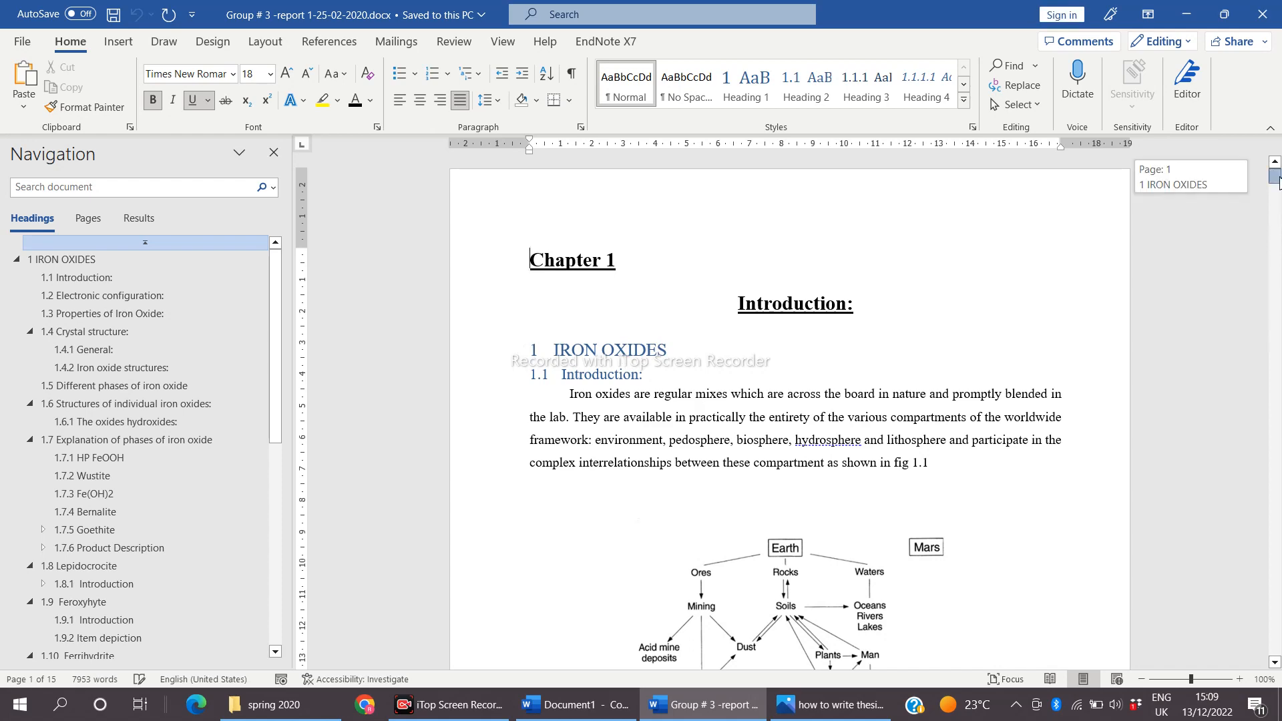
left_click_drag(1279, 179, 1279, 184)
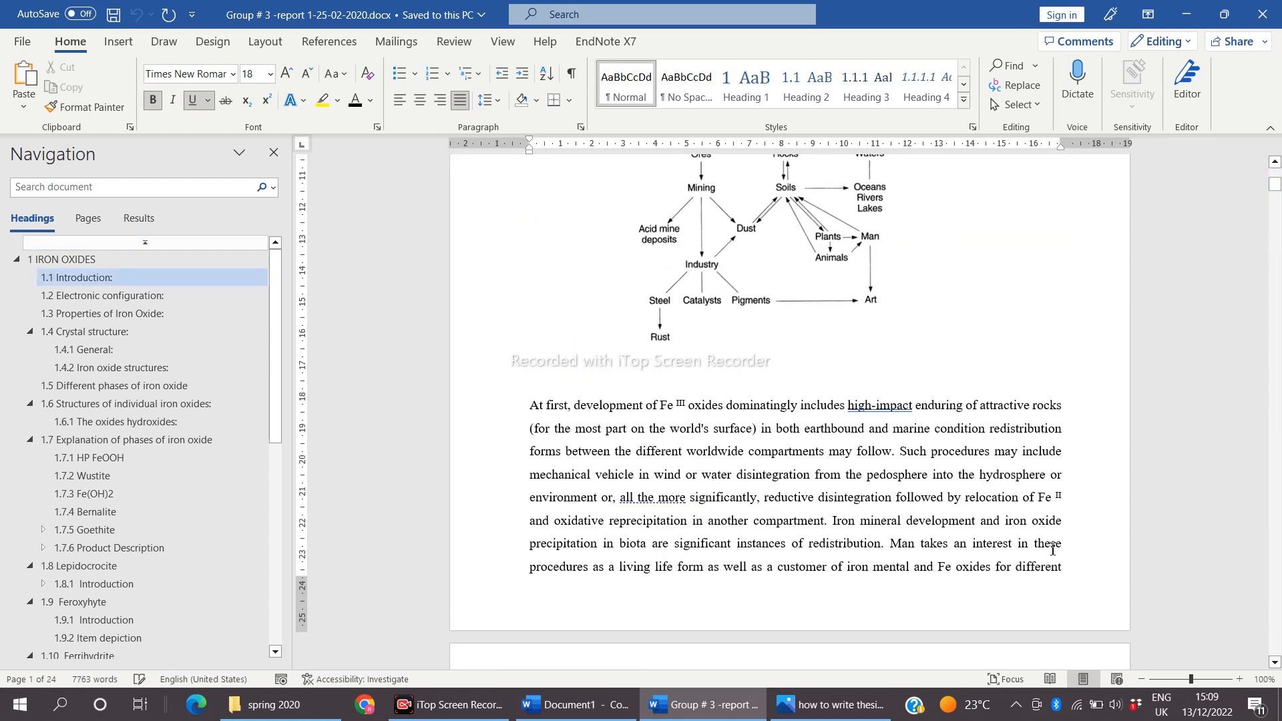
left_click_drag(1279, 186, 1281, 234)
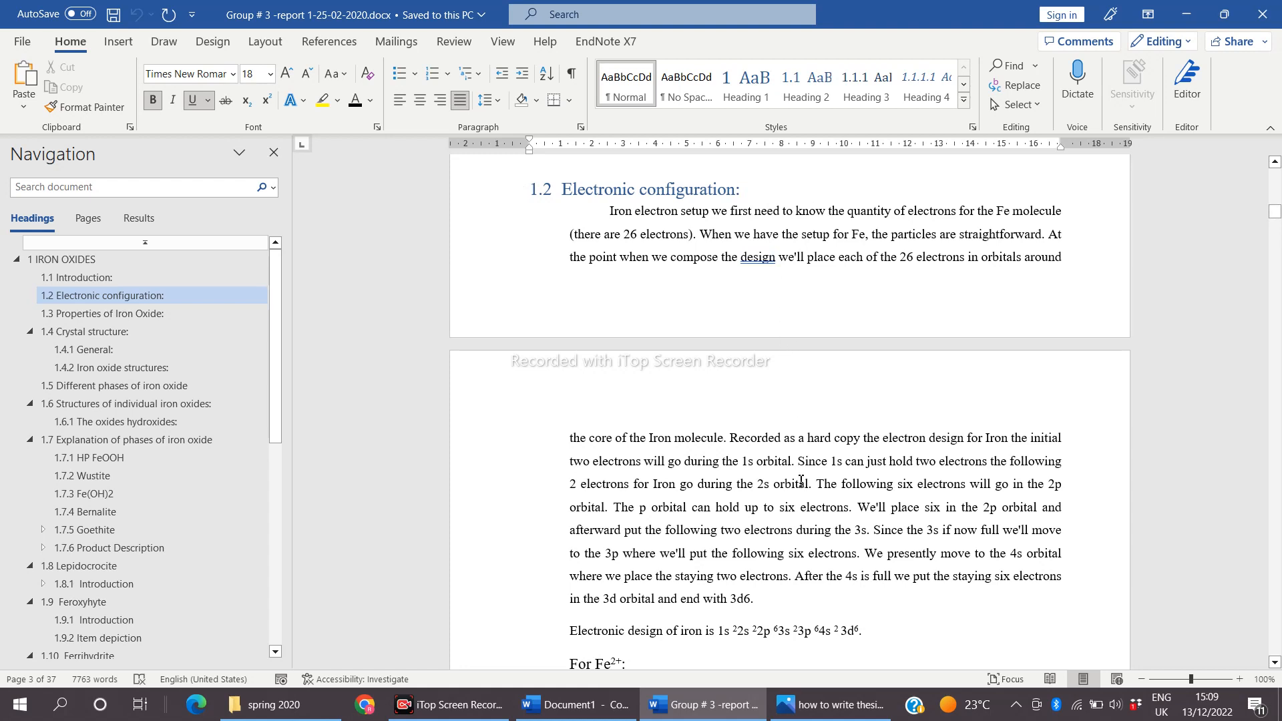
left_click(838, 705)
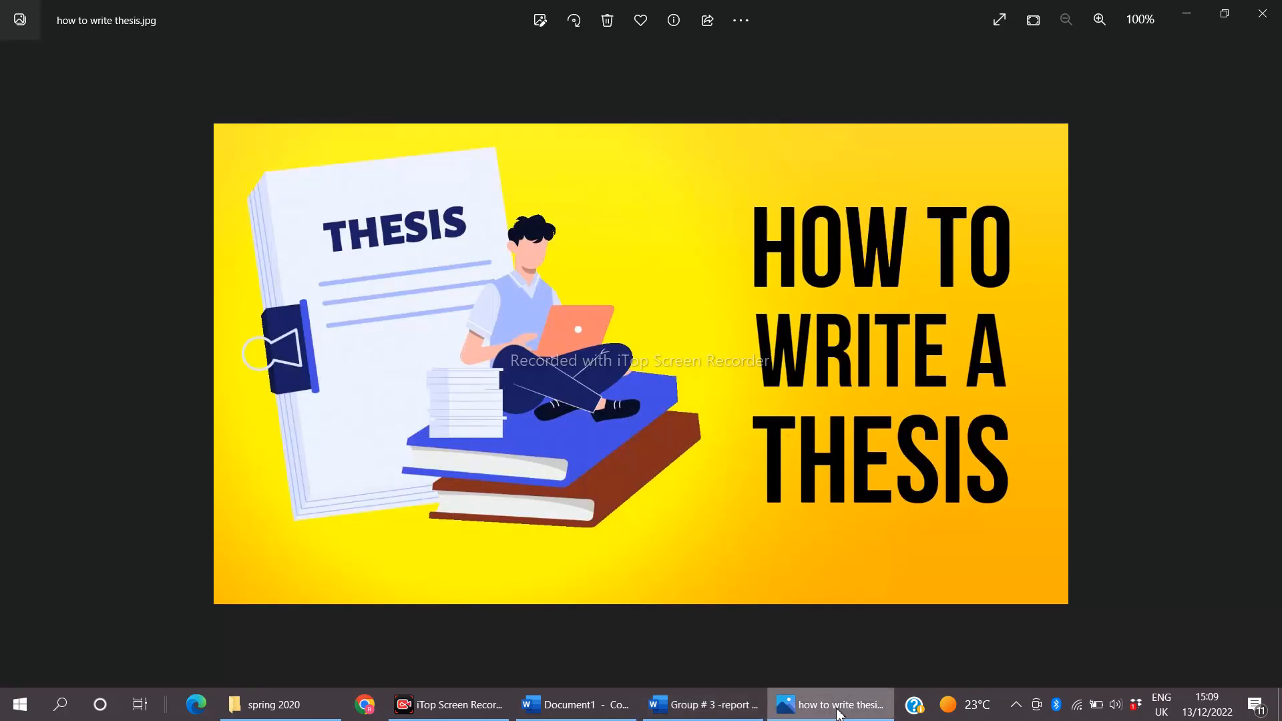
left_click(575, 706)
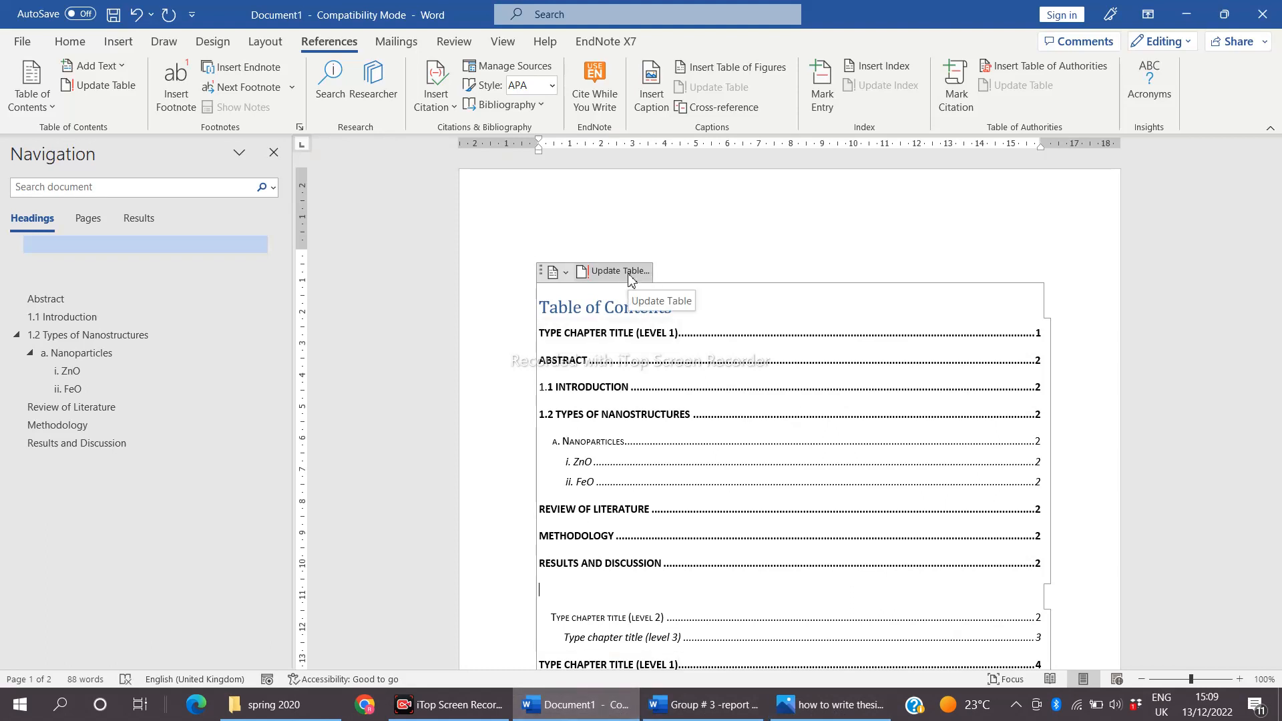
left_click(726, 710)
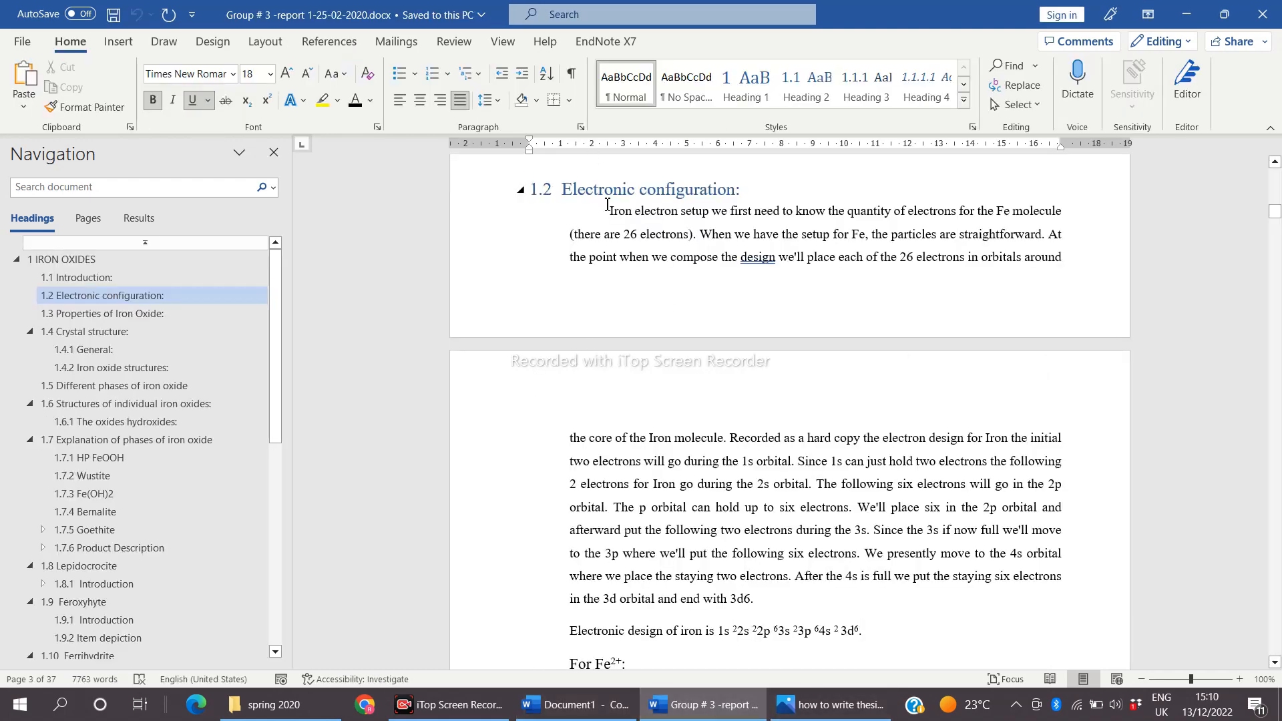
left_click_drag(610, 214, 771, 603)
key("ctrl+c")
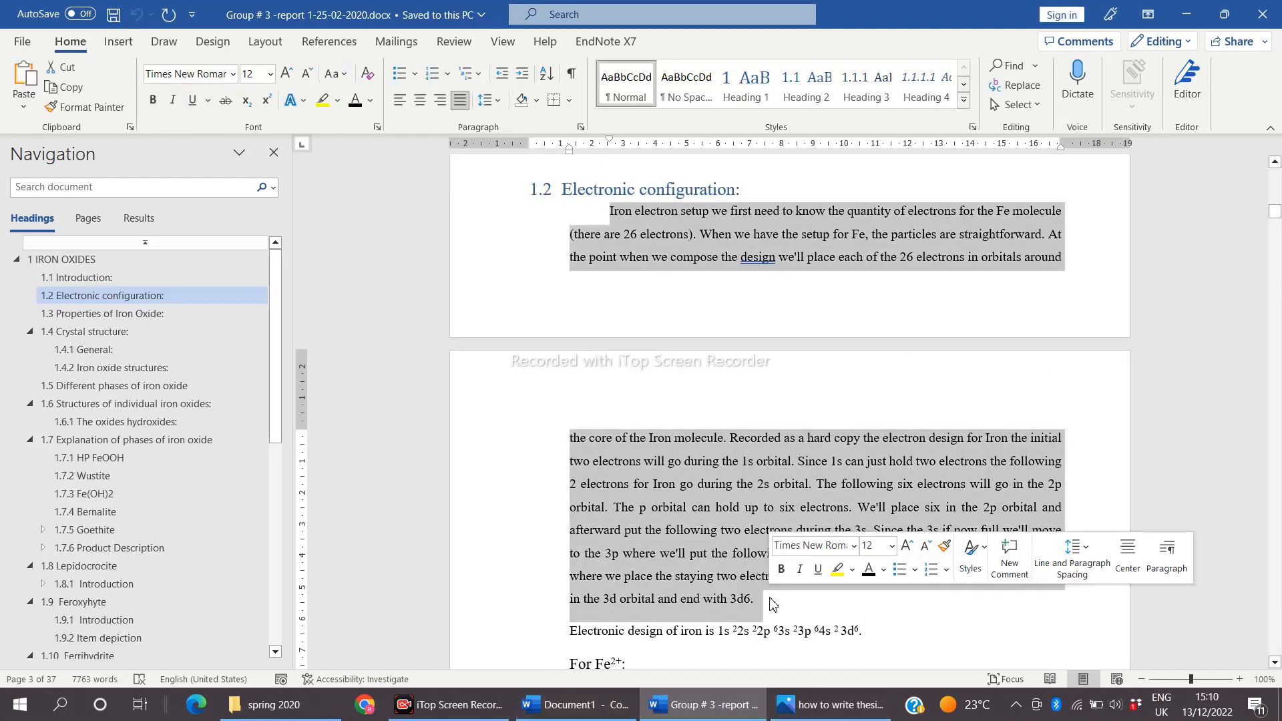
Step: Switch to Document1 and paste the copied paragraph three times on a new line below the 1.1 Introduction heading
left_click(575, 704)
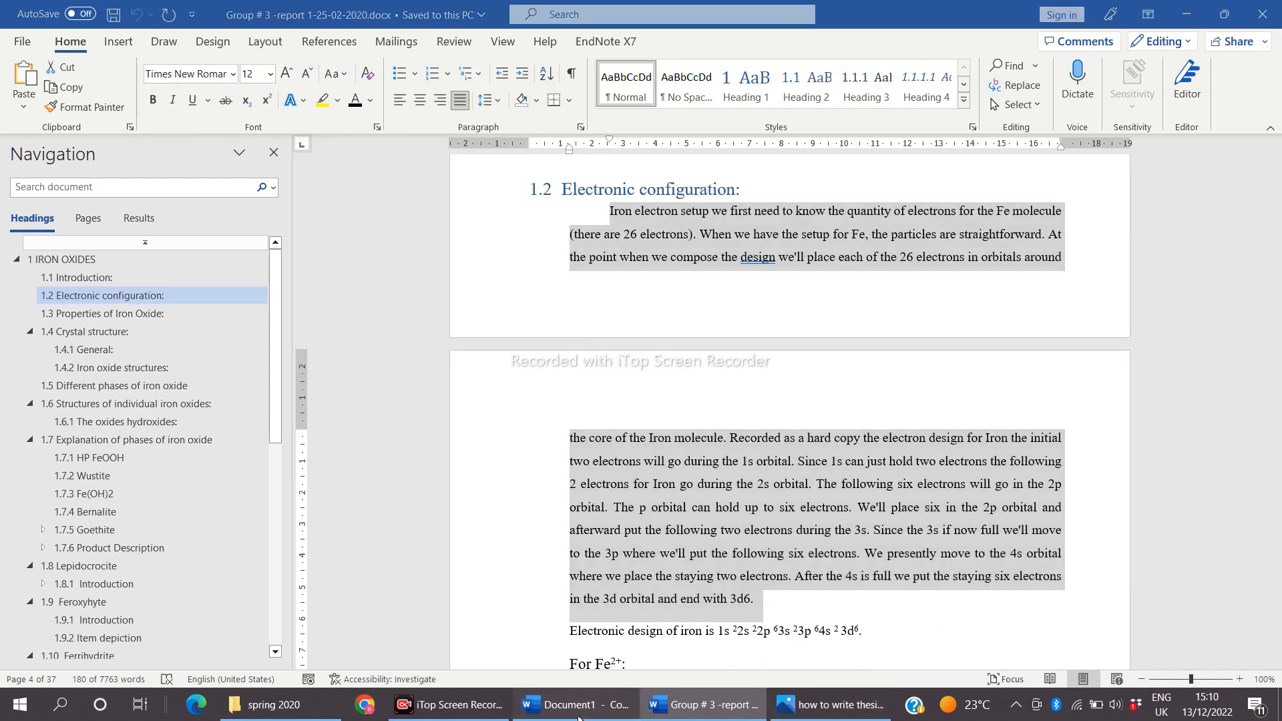
left_click_drag(1280, 240, 1280, 525)
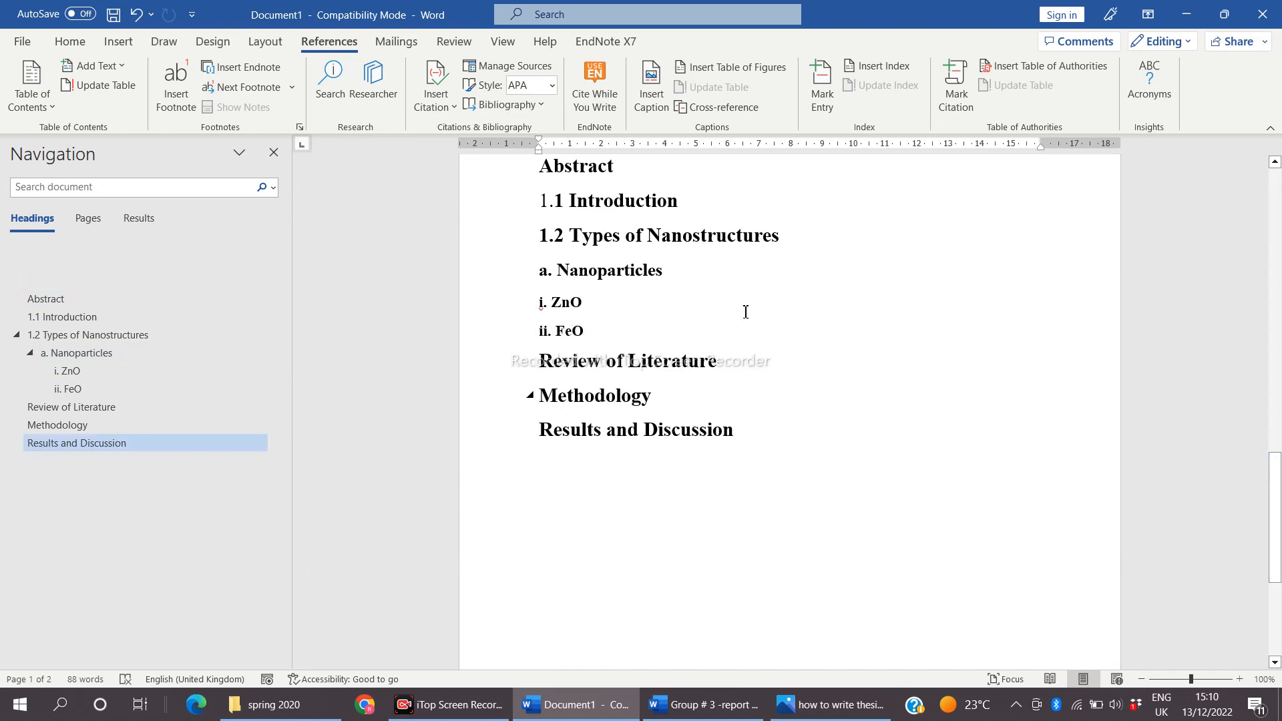
left_click(679, 203)
key("ctrl+Return")
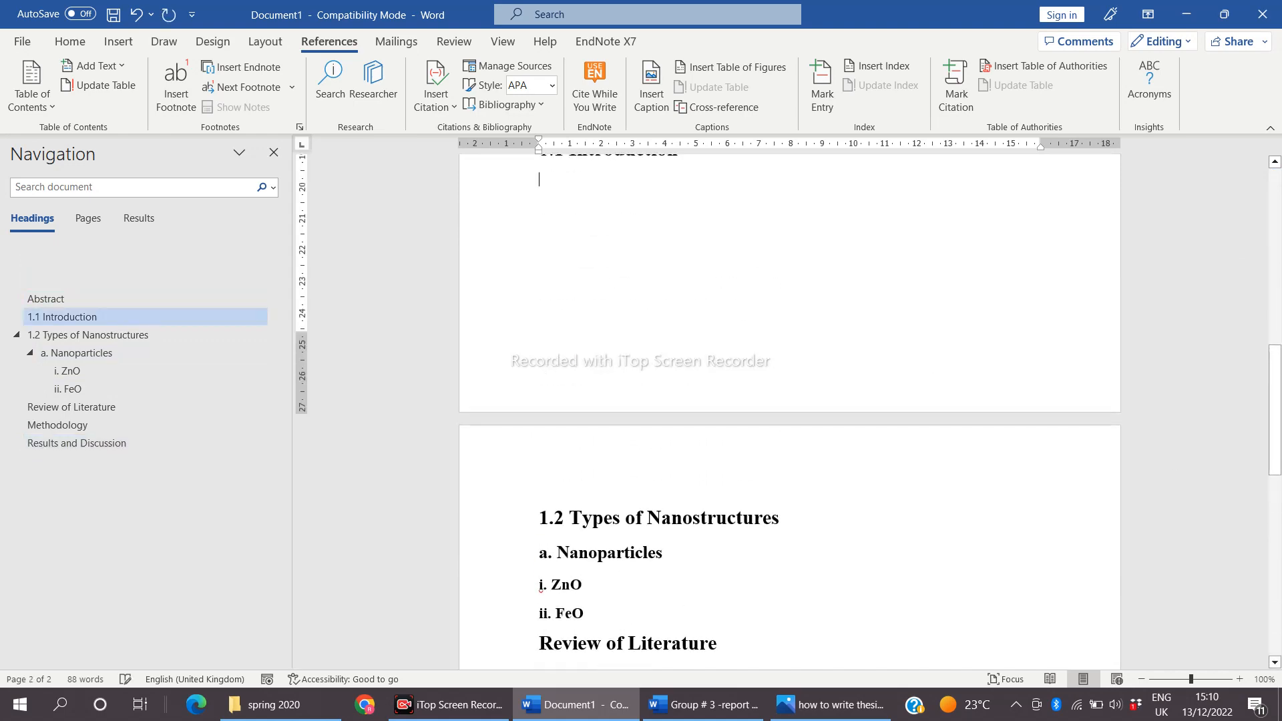
key("ctrl+v")
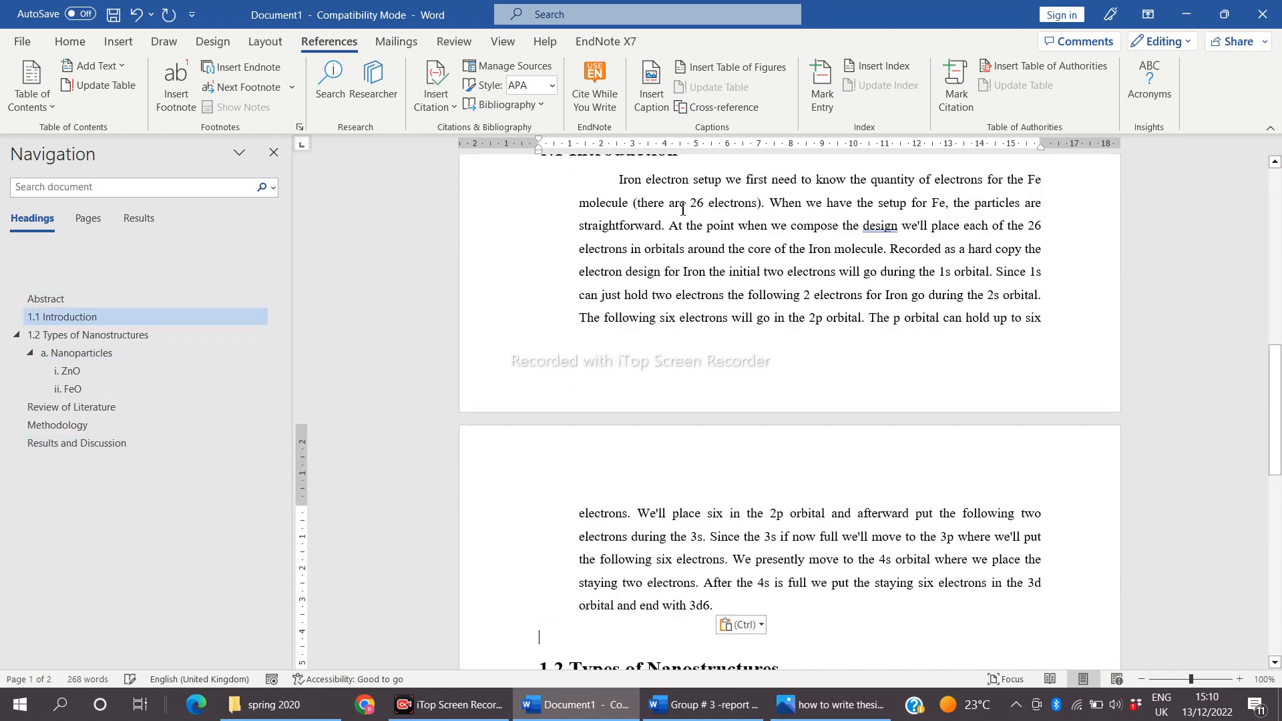
left_click_drag(1280, 394, 1280, 478)
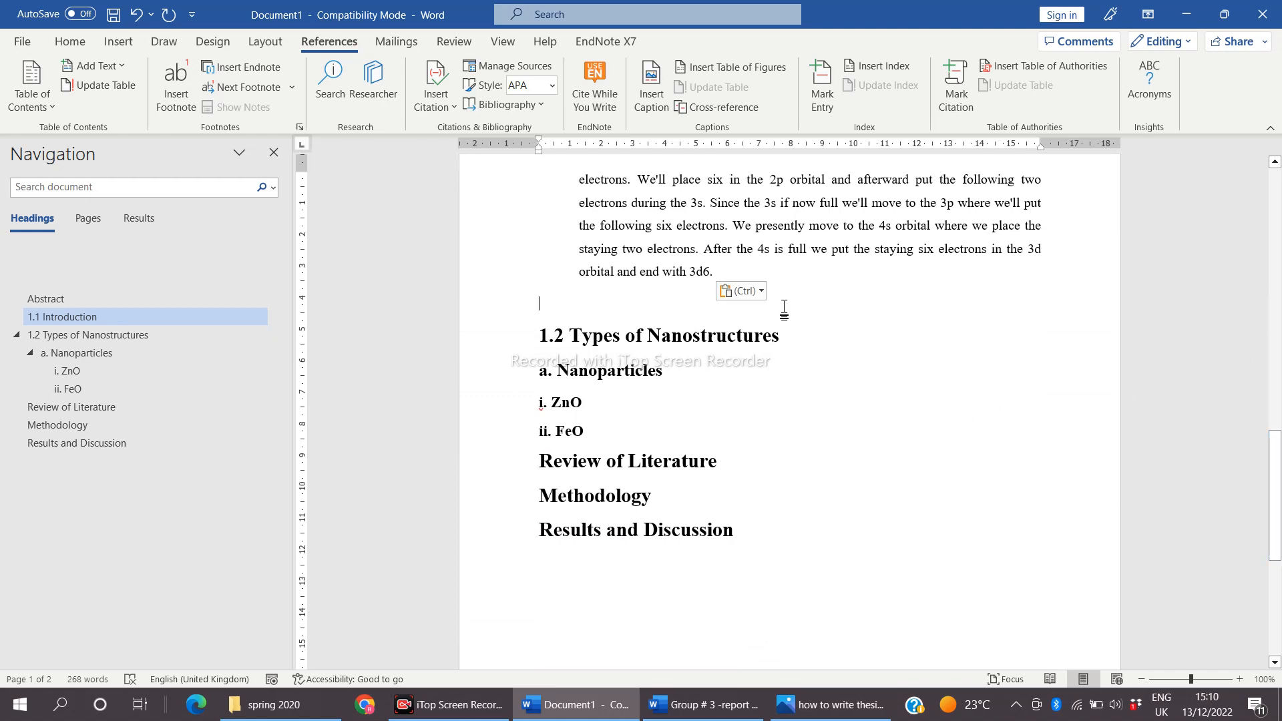
key("ctrl+v")
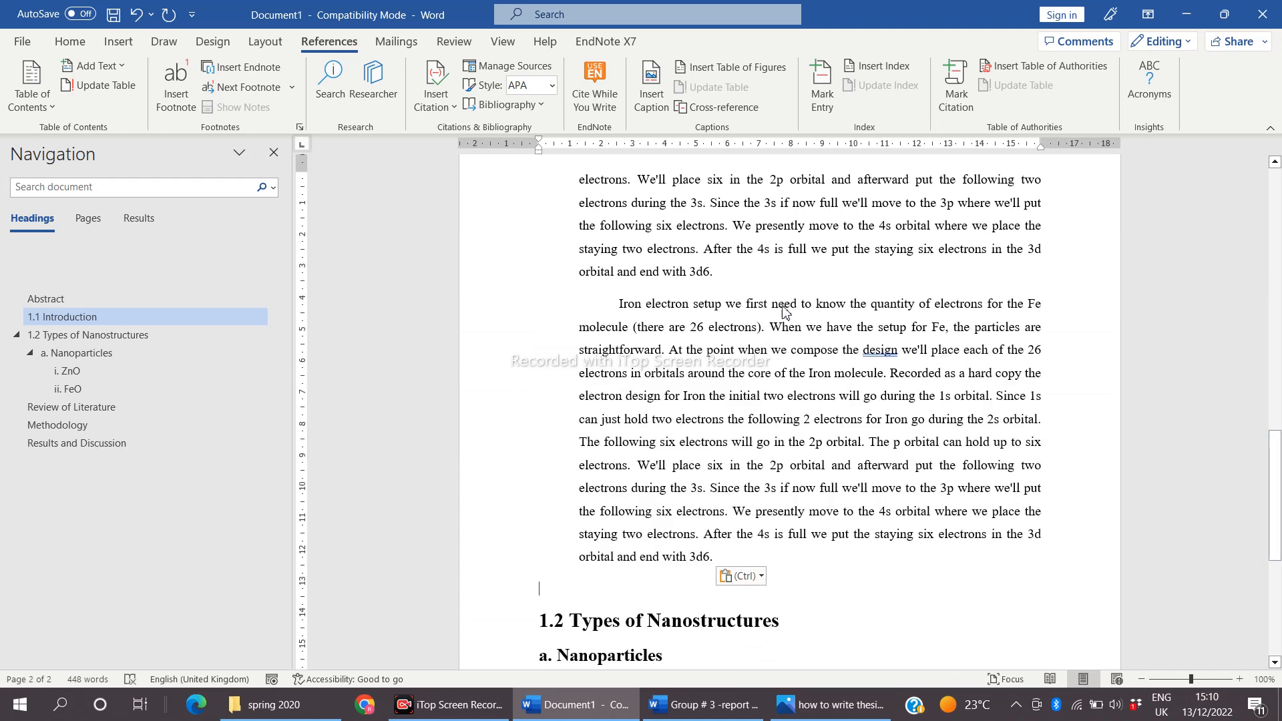
key("ctrl+v")
Step: Update the entire table of contents, not only its page numbers
mouse_move(1275, 400)
left_mouse_down()
mouse_move(1277, 528)
mouse_move(1280, 190)
left_mouse_up()
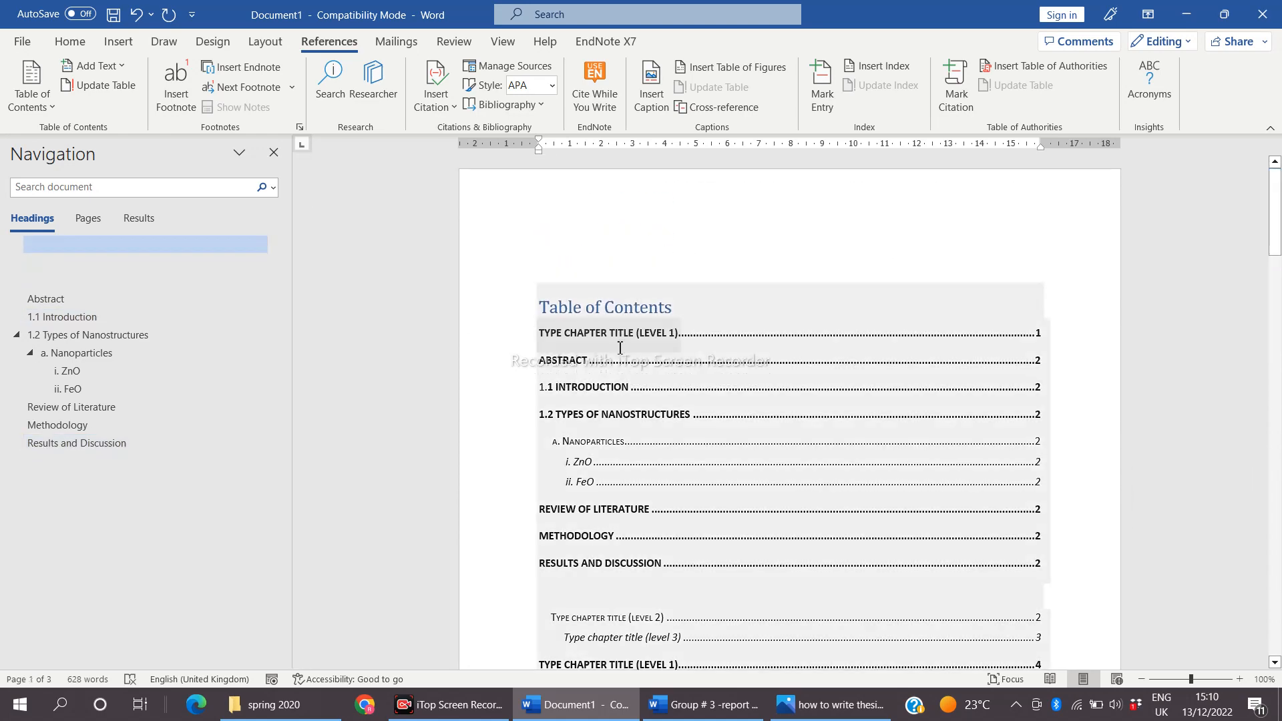
left_click(640, 307)
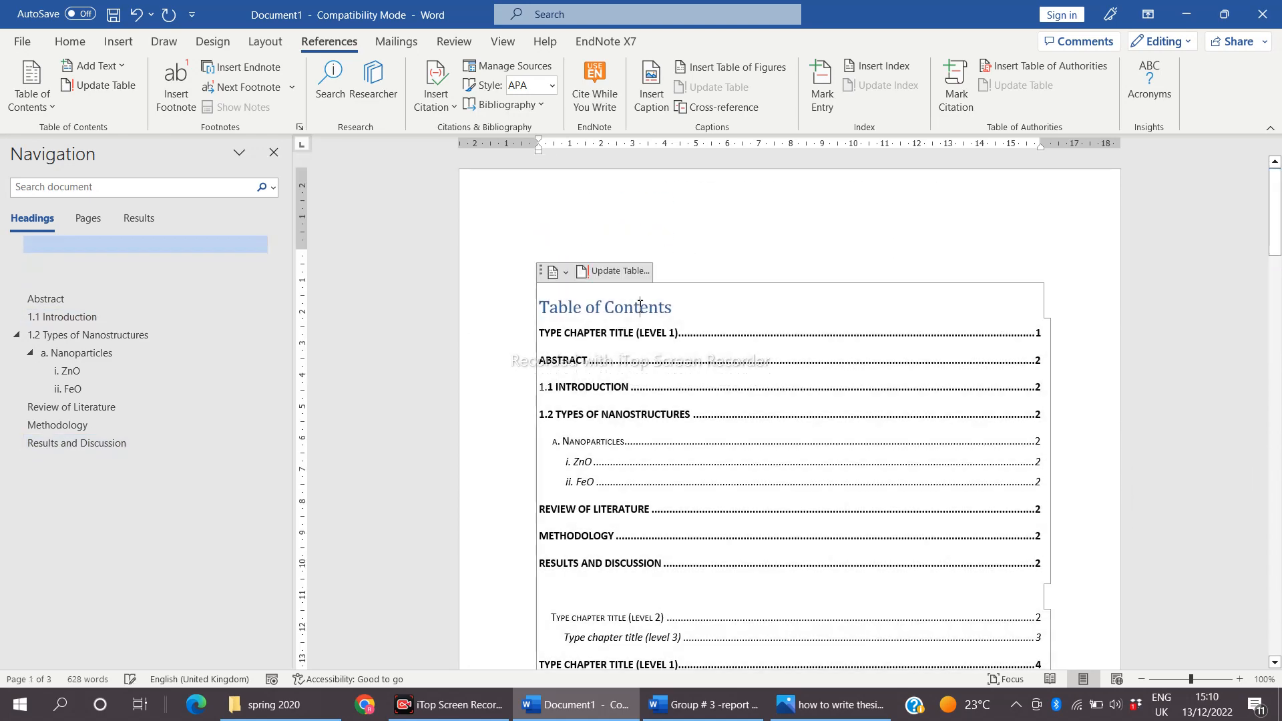
left_click(613, 272)
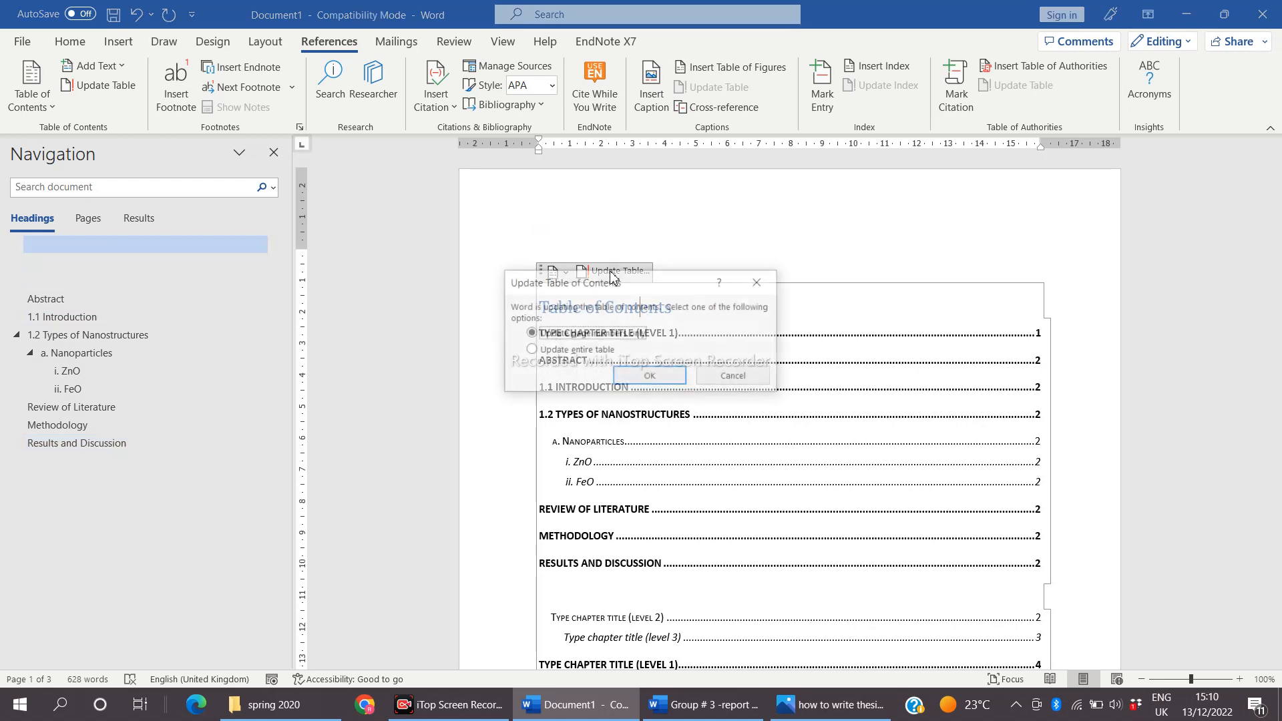
left_click(530, 352)
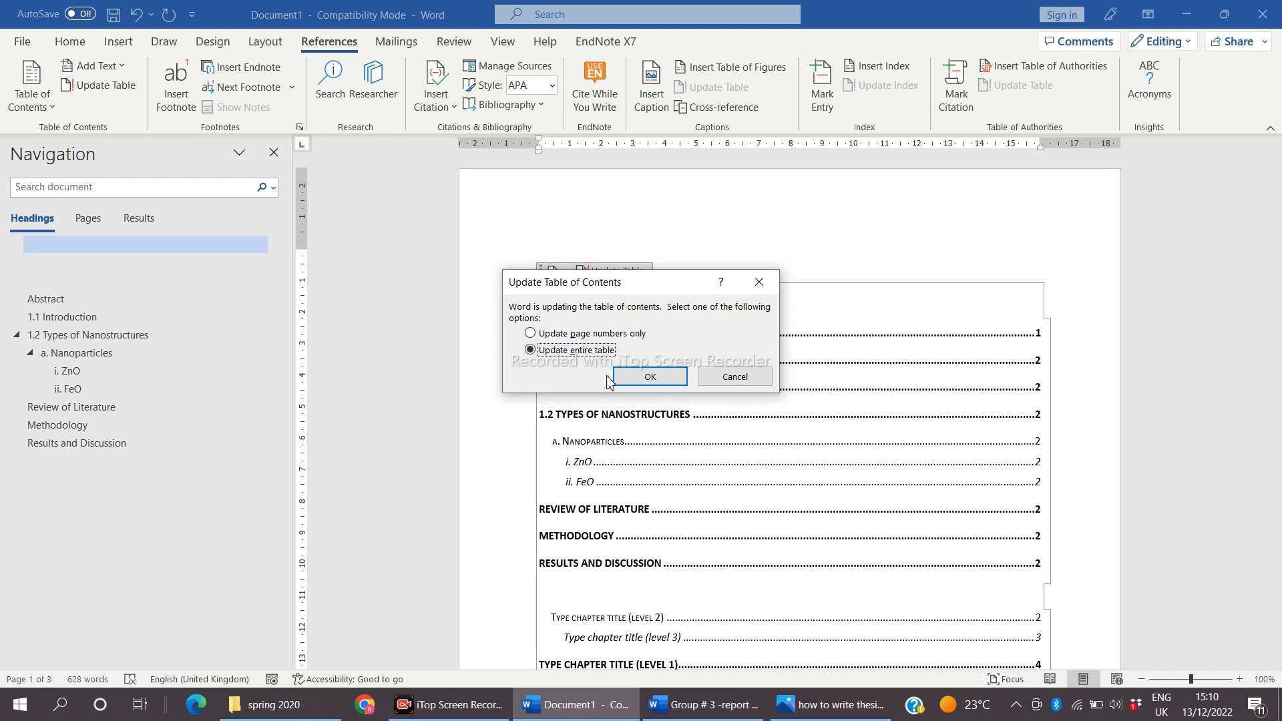
left_click(656, 378)
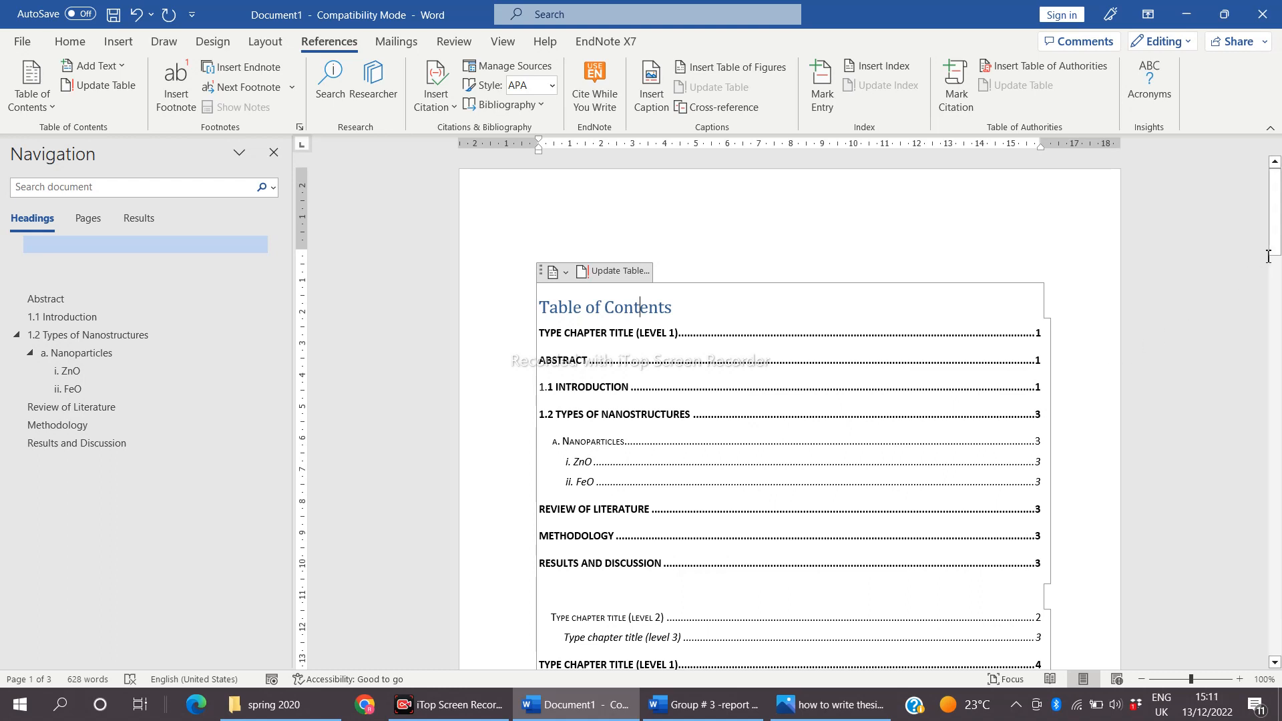
mouse_move(1276, 237)
left_mouse_down()
mouse_move(1277, 272)
mouse_move(1276, 221)
left_mouse_up()
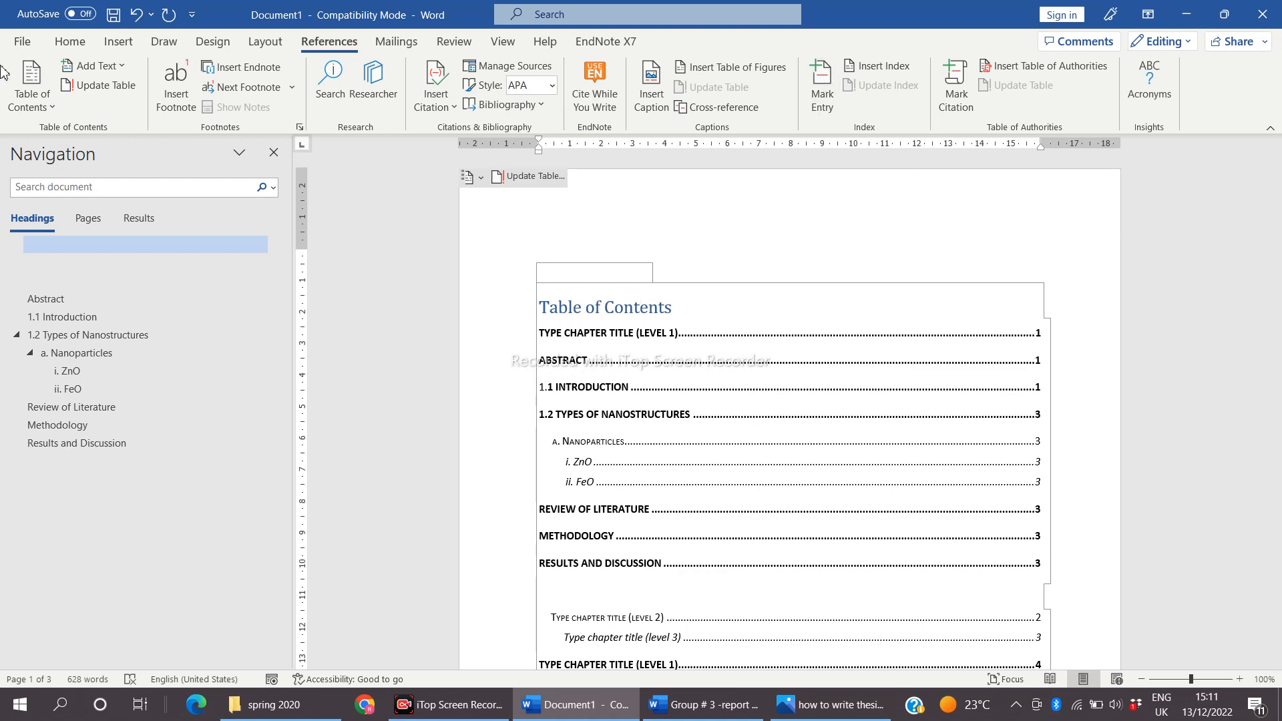
Step: Left-align the first body paragraph below 1.1 Introduction and set its line spacing to 3.0
left_click(71, 41)
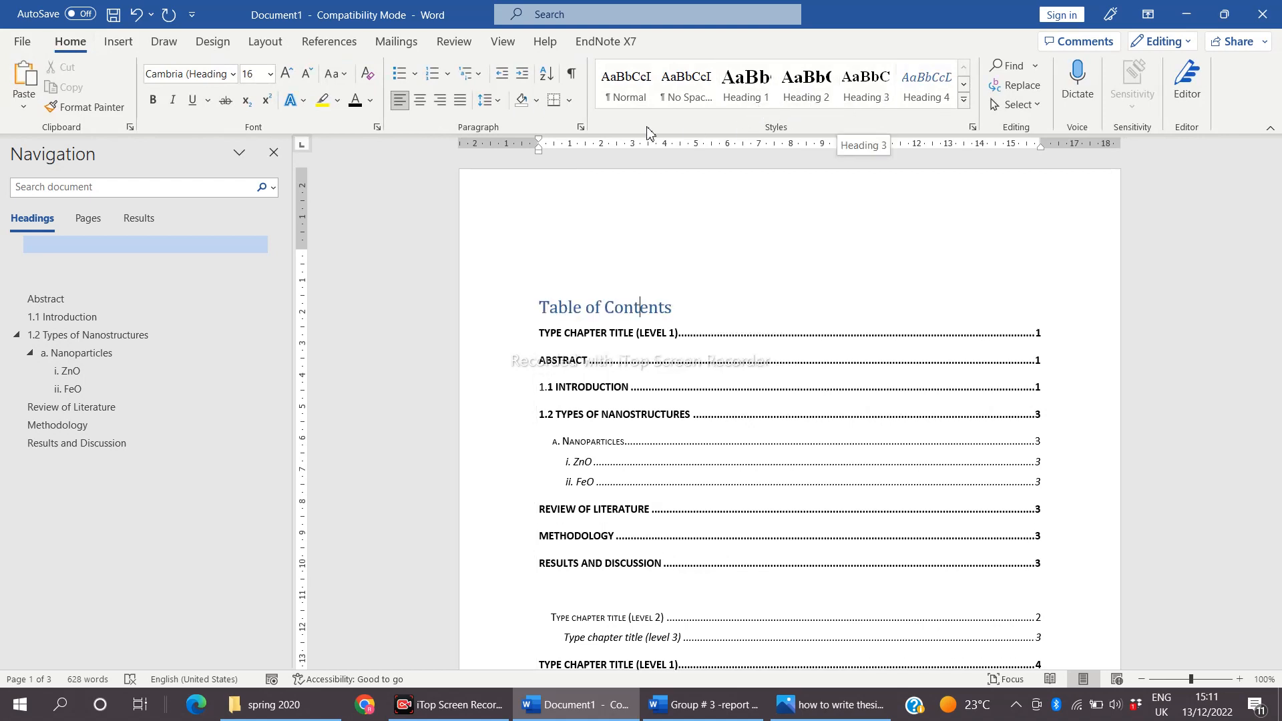
left_click_drag(1277, 232, 1280, 326)
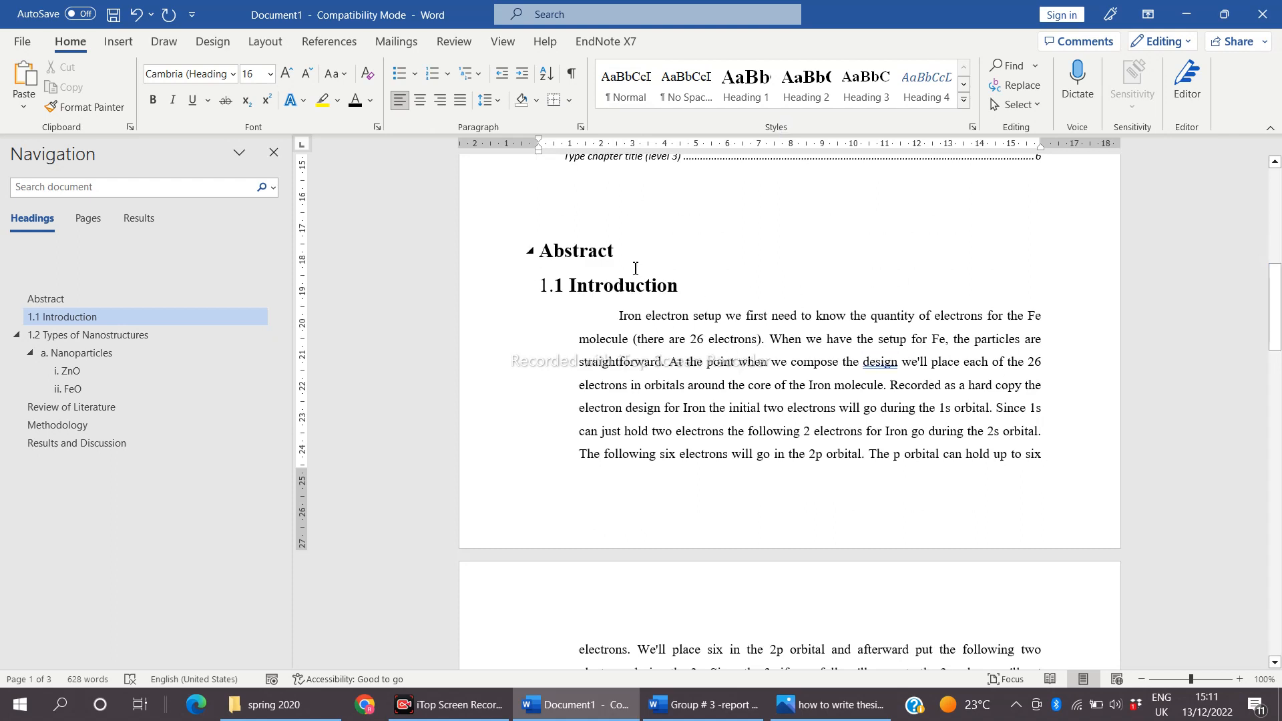
left_click_drag(620, 318, 716, 660)
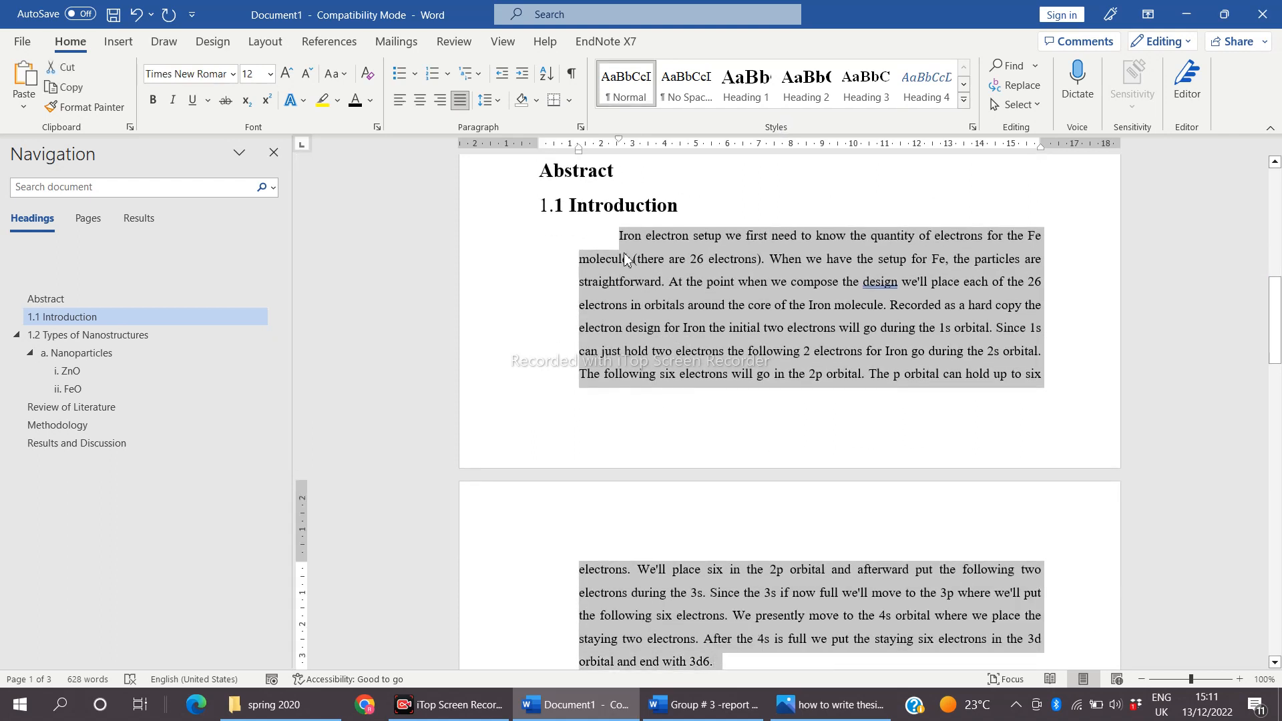
left_click(399, 101)
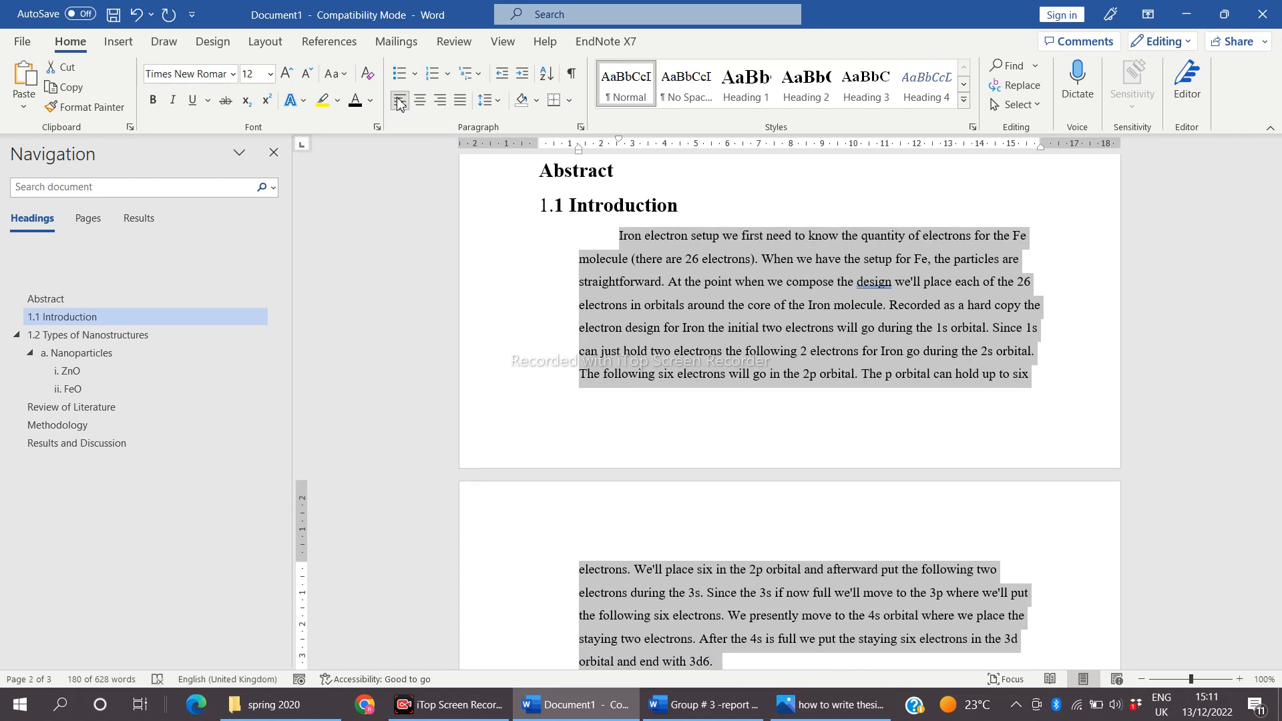
left_click(494, 100)
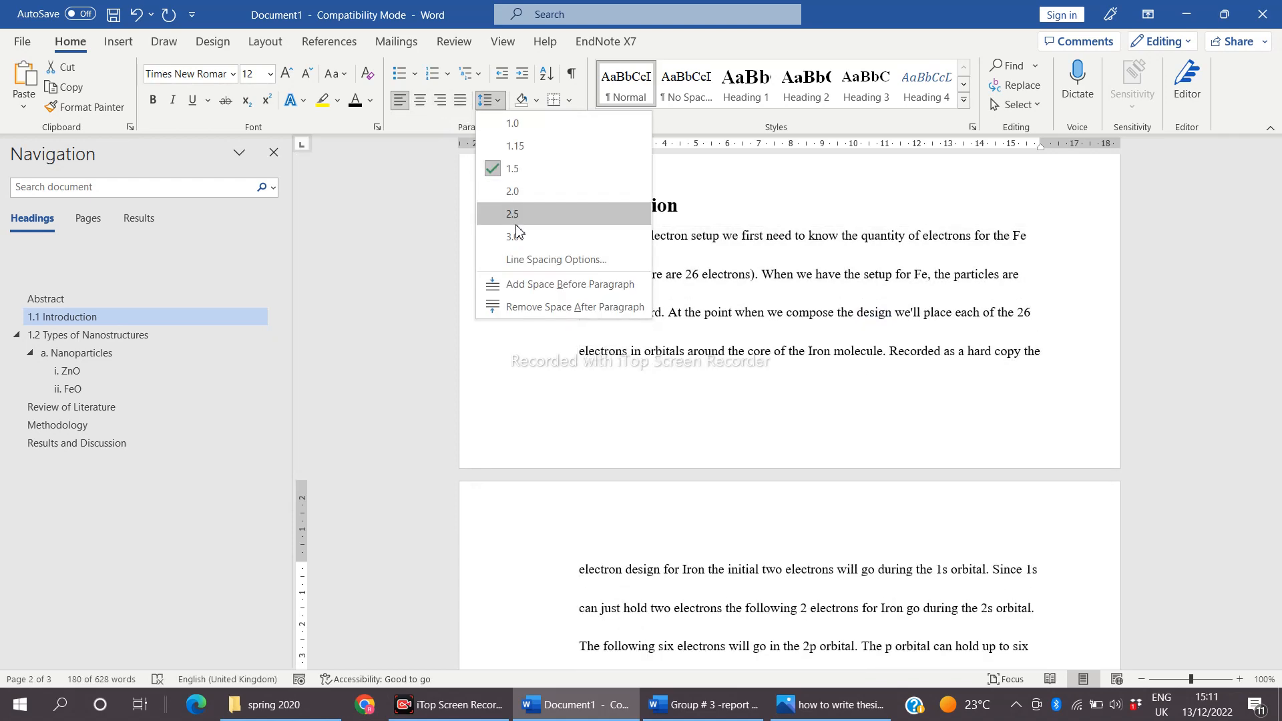
left_click(516, 225)
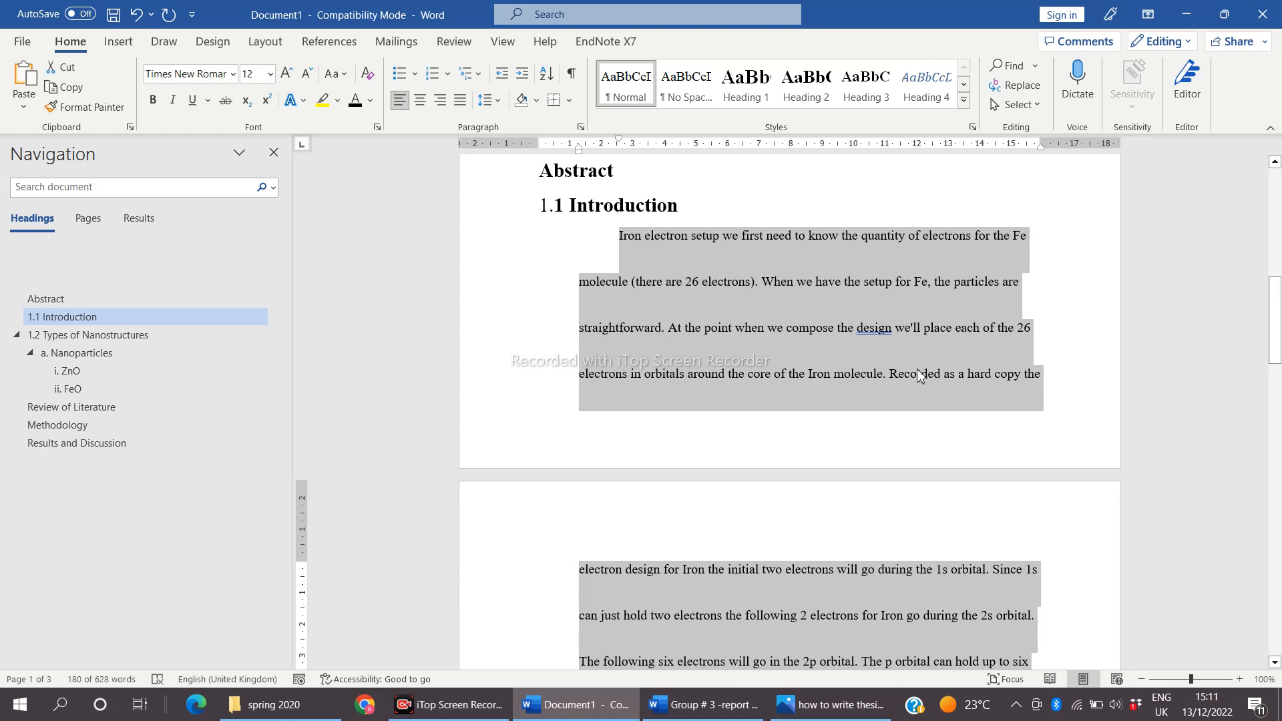
Step: Apply the Normal style to the first body paragraph below the 1.1 Introduction heading
left_click(812, 281)
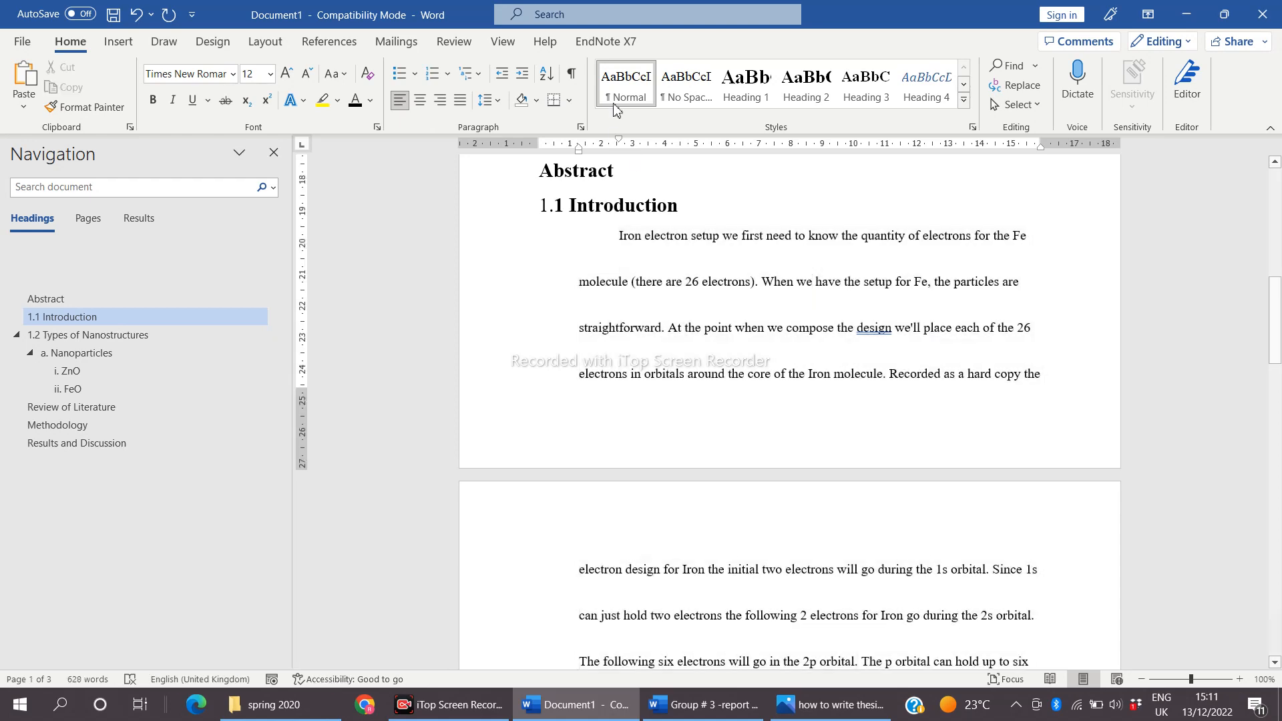
left_click(638, 94)
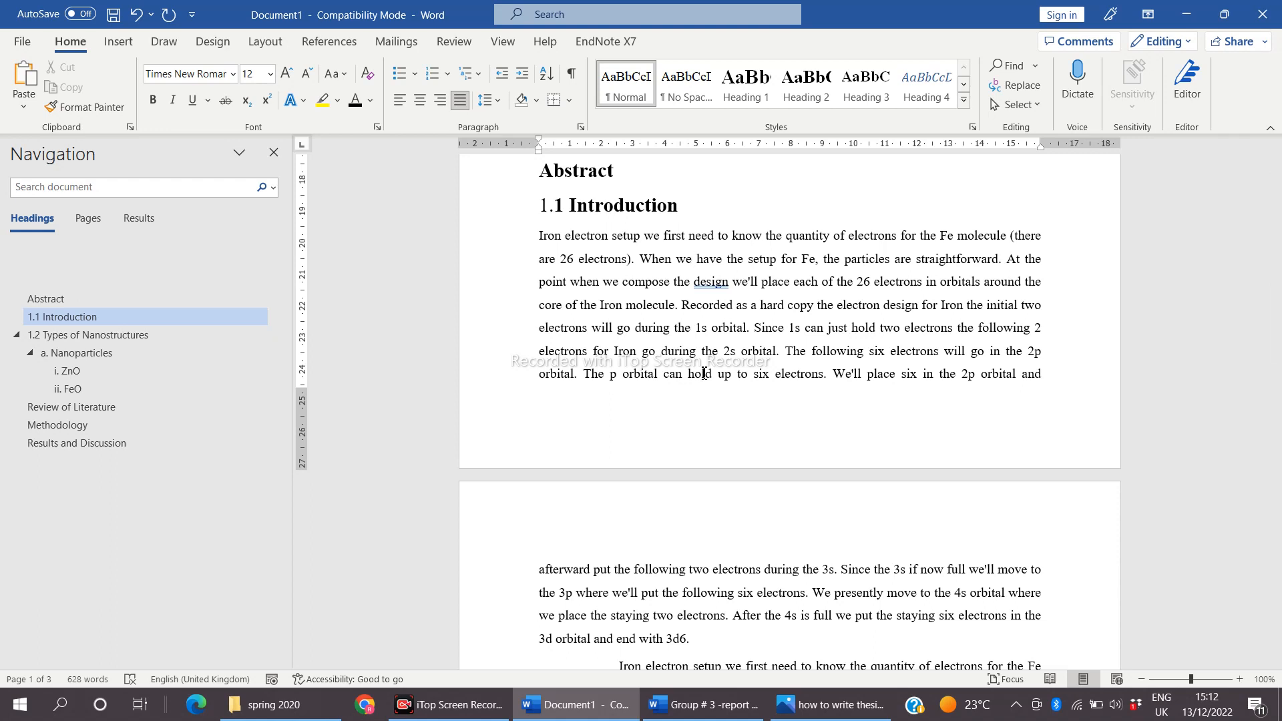
left_click(815, 310)
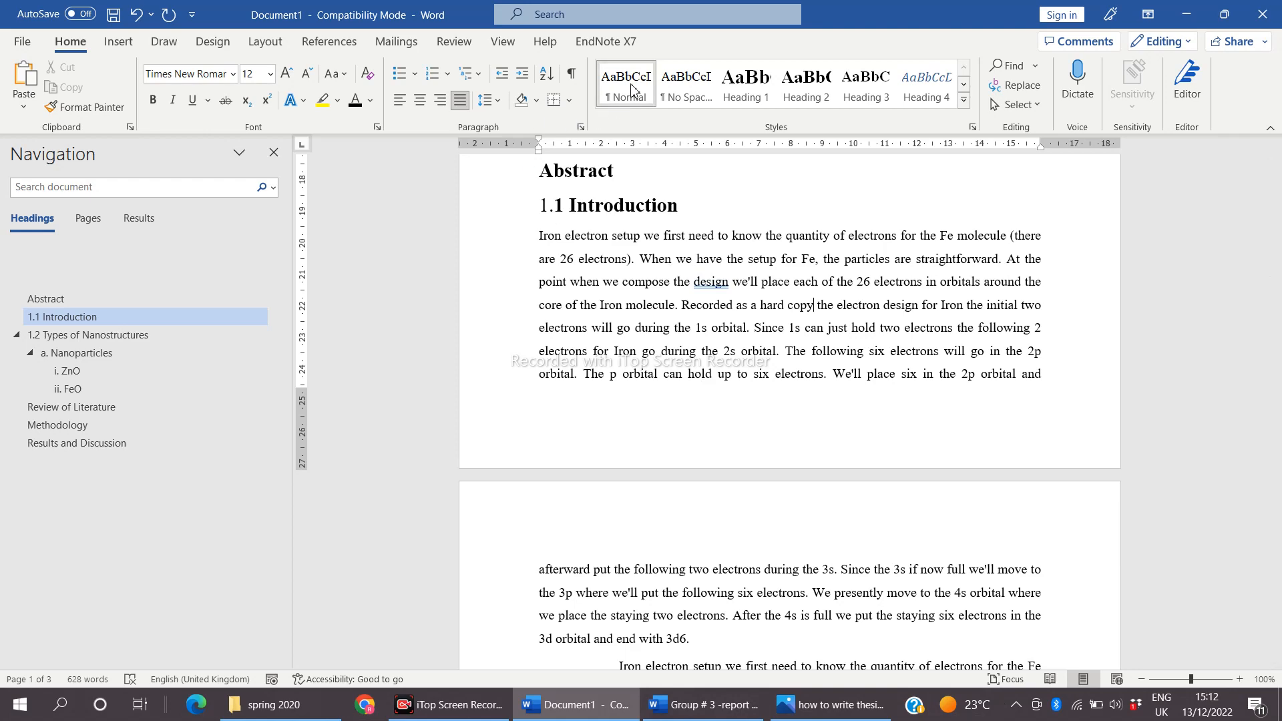